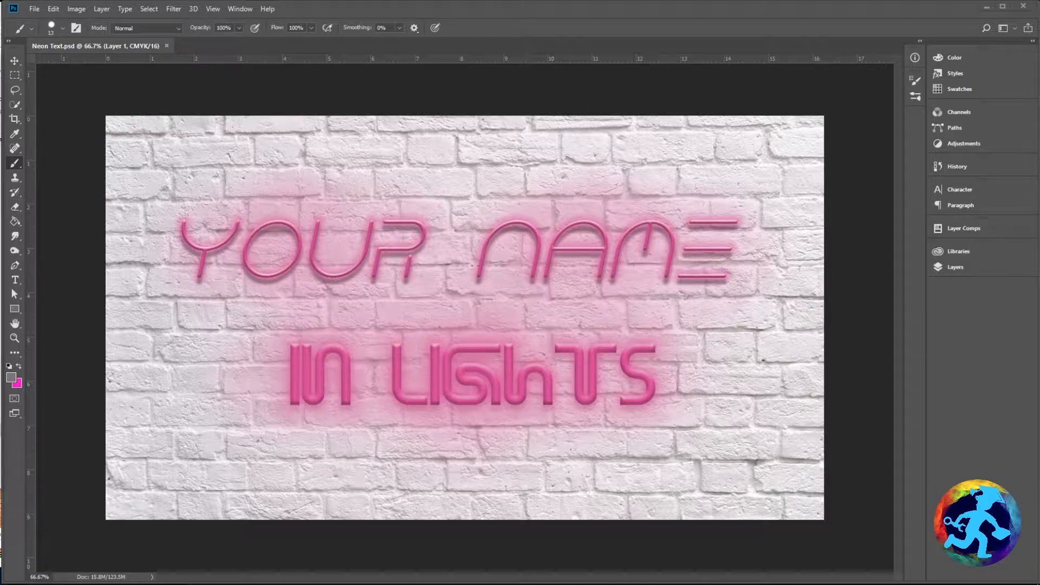
Step: Hide and reshow the White Wall layer to compare the neon text with and without it, and save the document
left_click(955, 257)
left_click(953, 266)
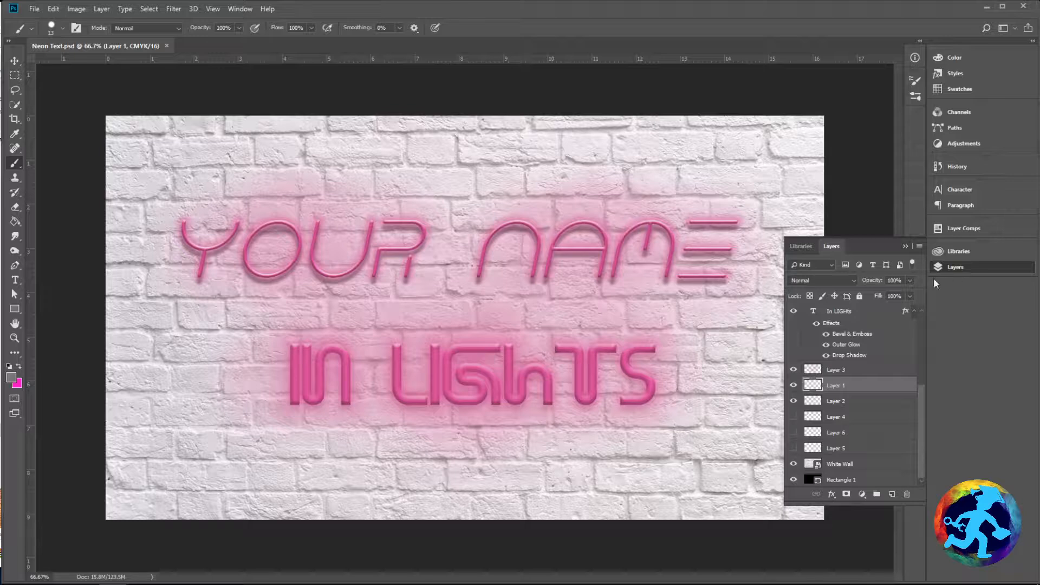
left_click(794, 467)
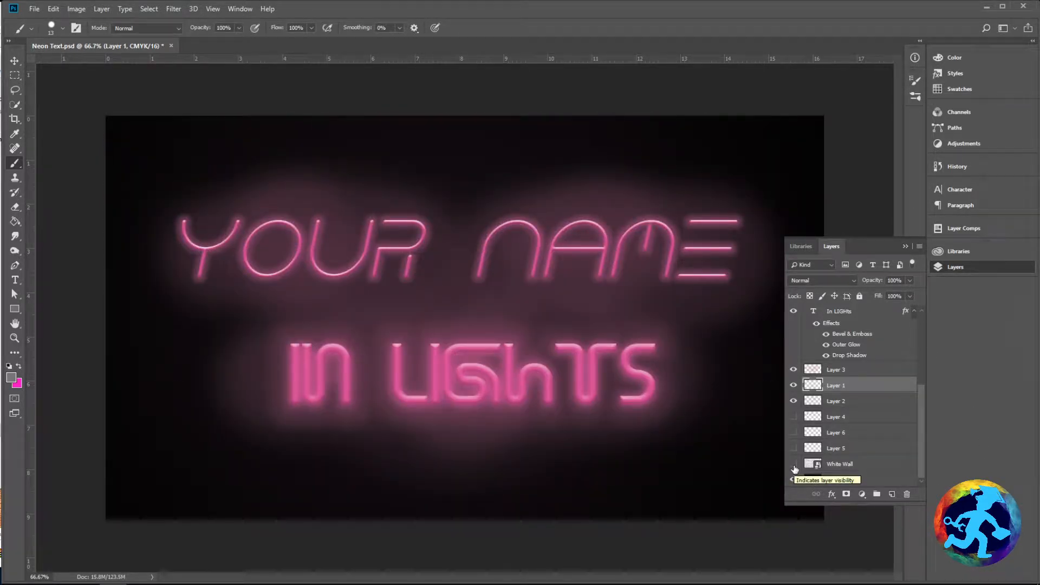
left_click(794, 465)
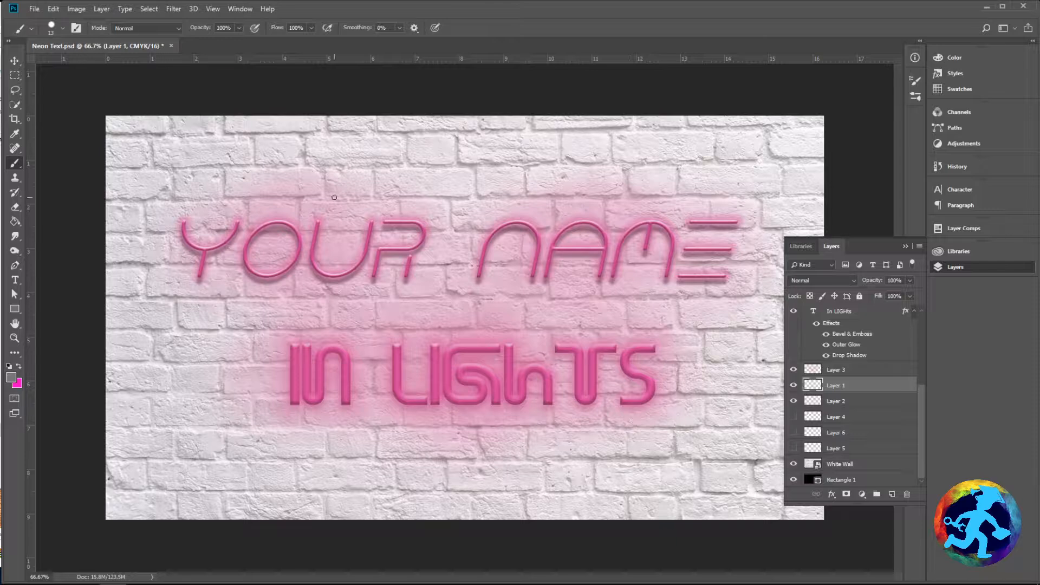
key("ctrl+s")
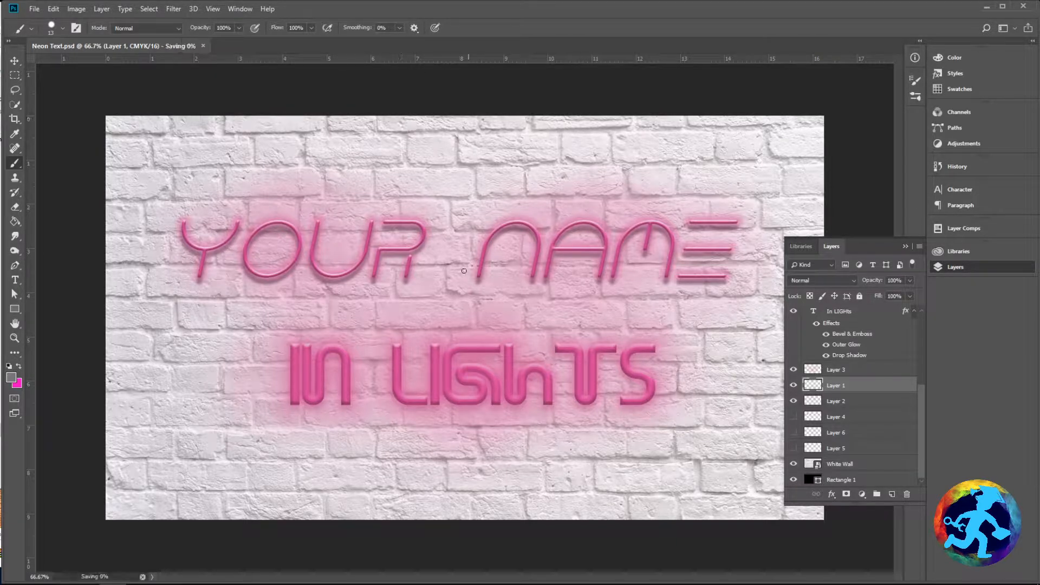
Step: Start a new document and review its preset width, height and resolution
left_click(34, 9)
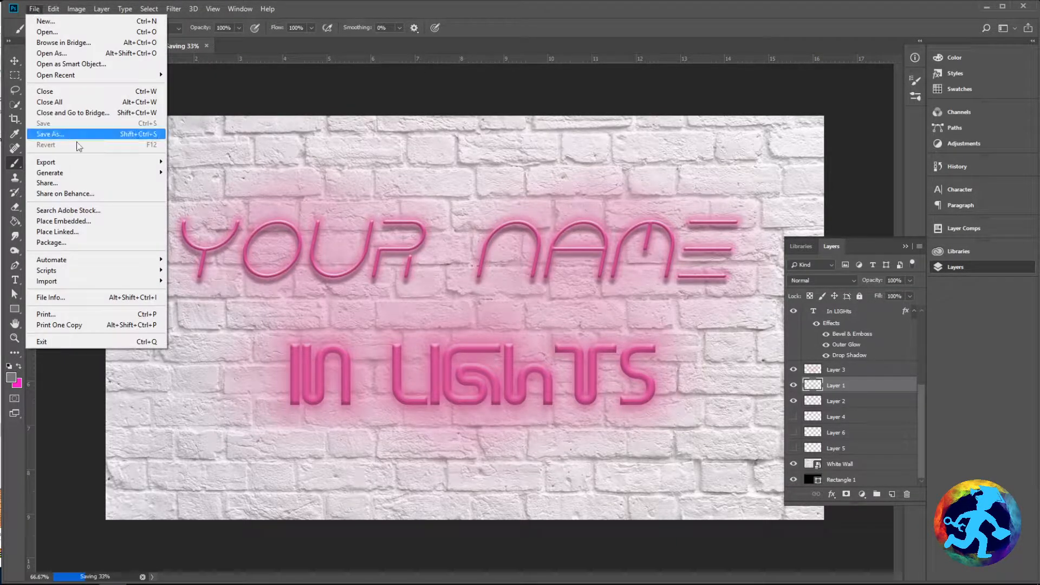
left_click(105, 22)
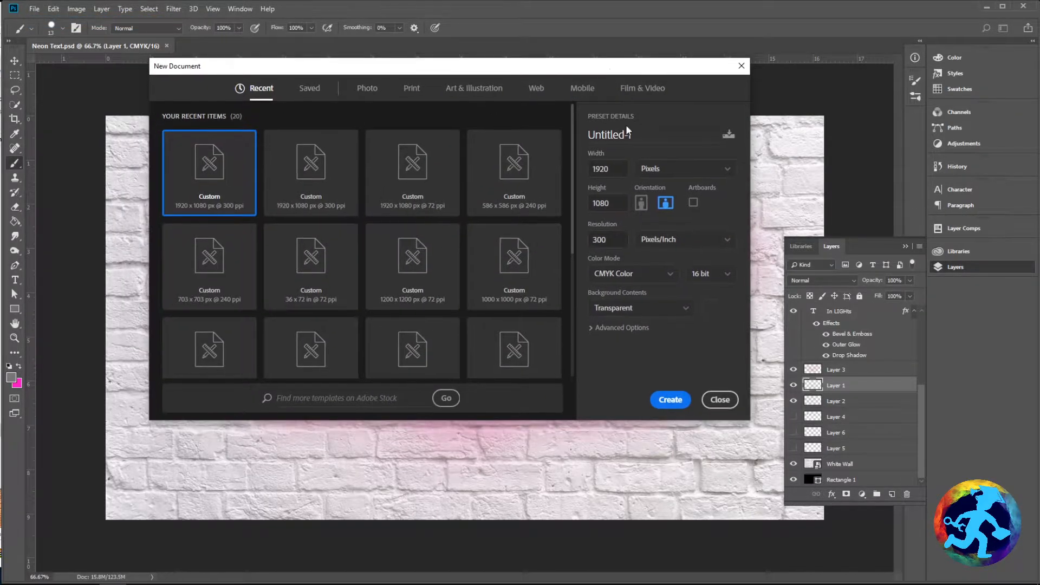
left_click_drag(619, 205, 585, 208)
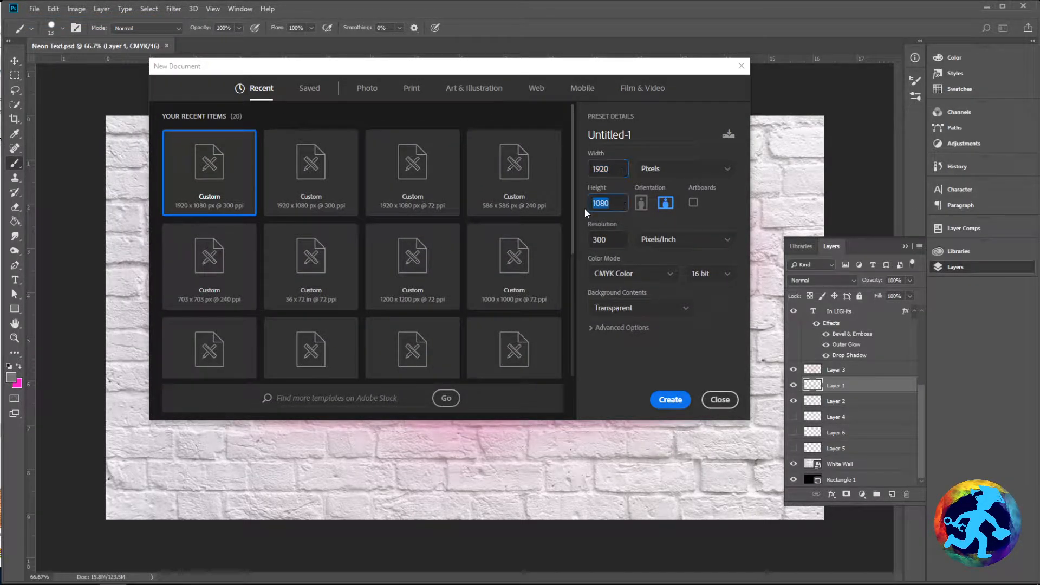
left_click(617, 148)
left_click(598, 240)
left_click(592, 242)
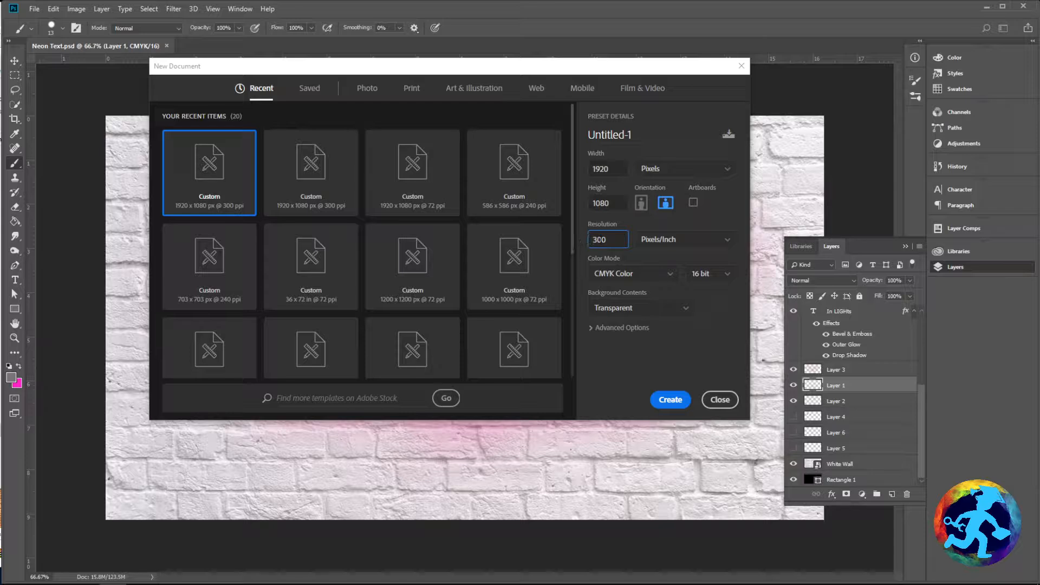
Step: Try other resolutions for the new document, such as 150 pixels/inch
double_click(599, 239)
type("1")
type("20")
key("BackSpace")
key("BackSpace")
type("50")
left_click_drag(607, 240, 583, 240)
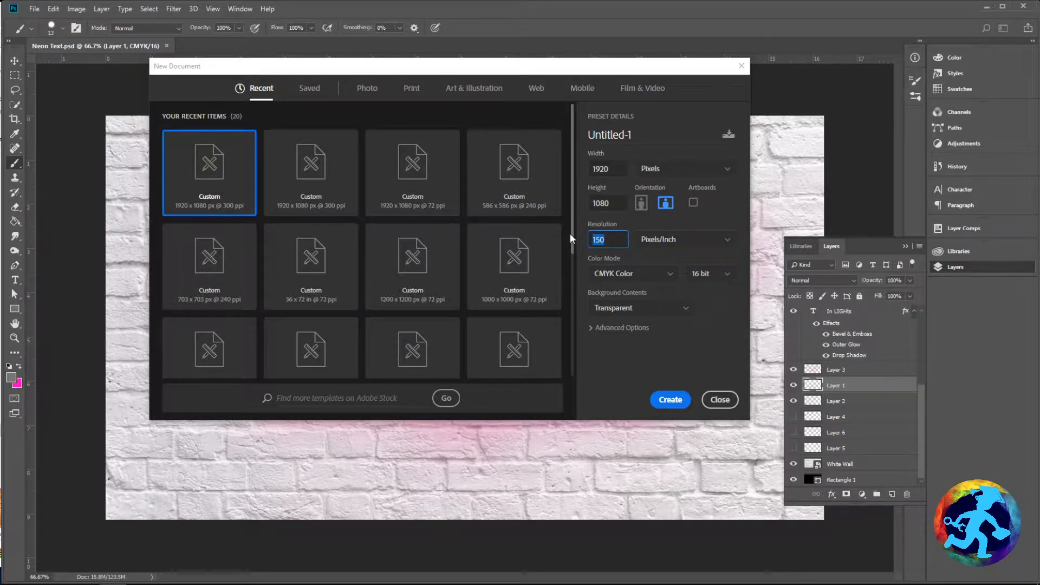
type("300")
key("BackSpace")
type("60")
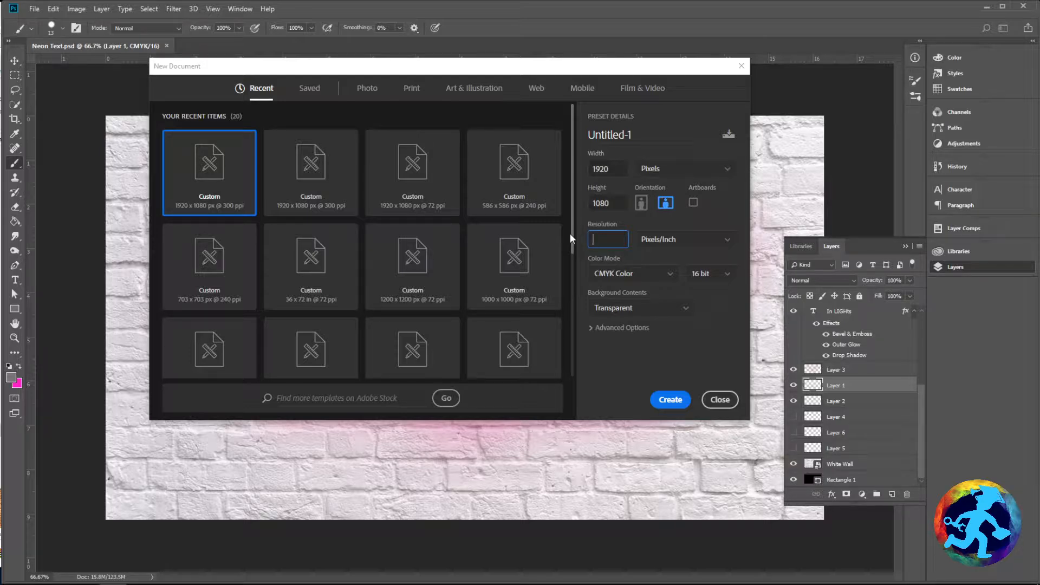
type("8")
key("BackSpace")
Step: Set the new document's resolution to 300 pixels/inch with CMYK Color mode at 16 bit and transparent background contents
type("300")
left_click(629, 274)
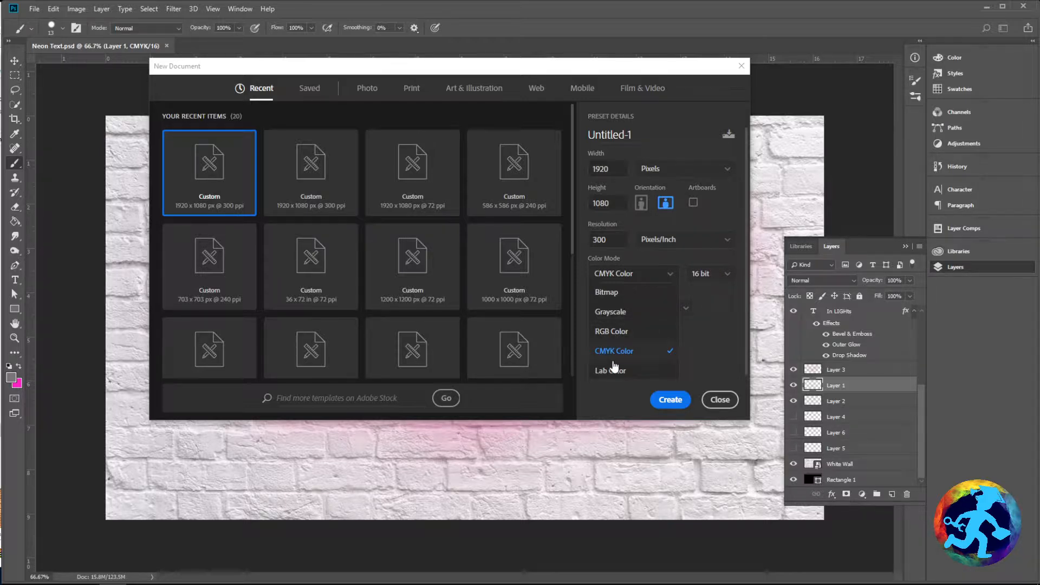
left_click(653, 349)
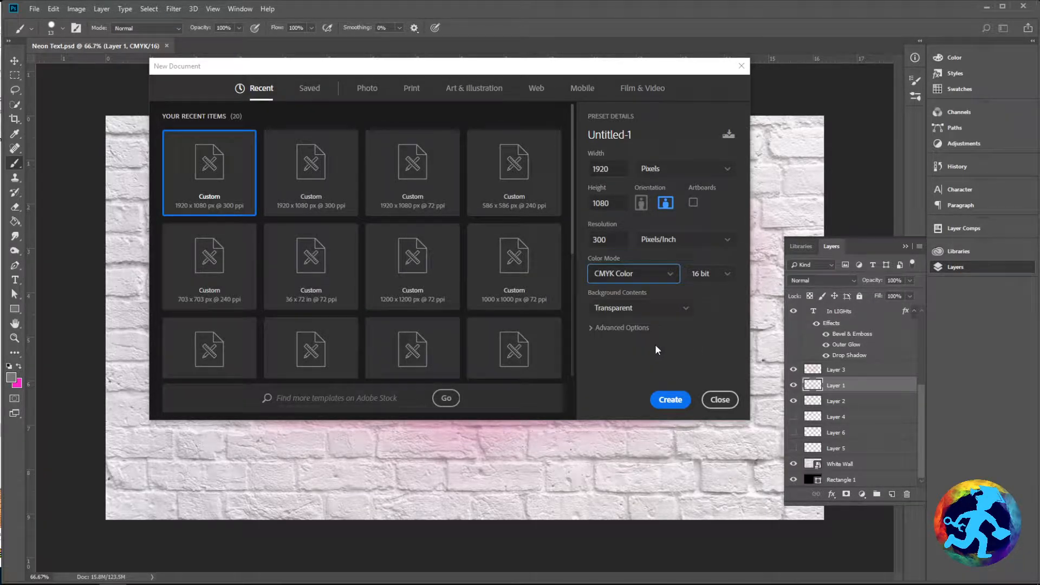
left_click(703, 276)
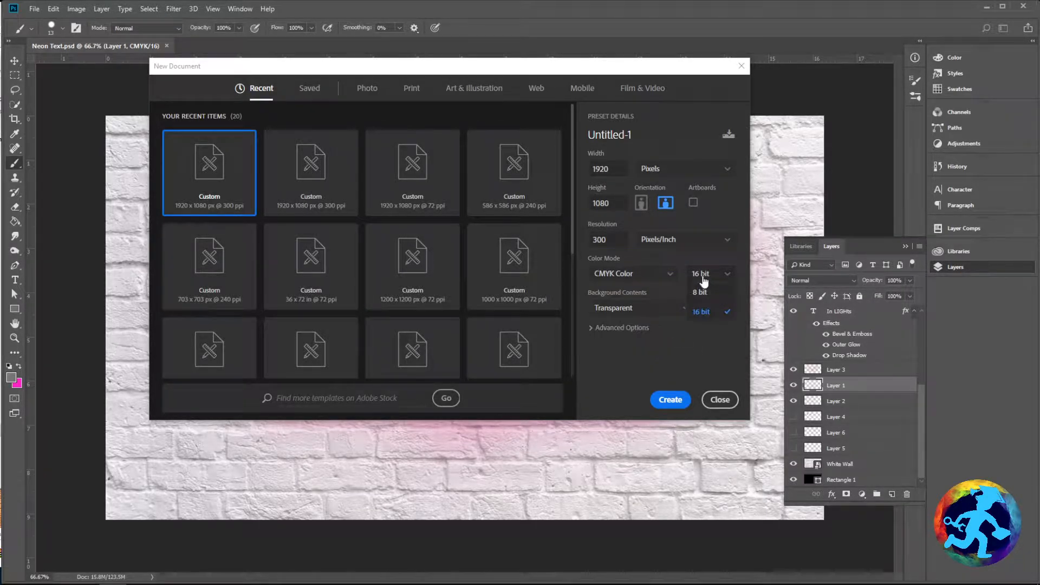
left_click(700, 312)
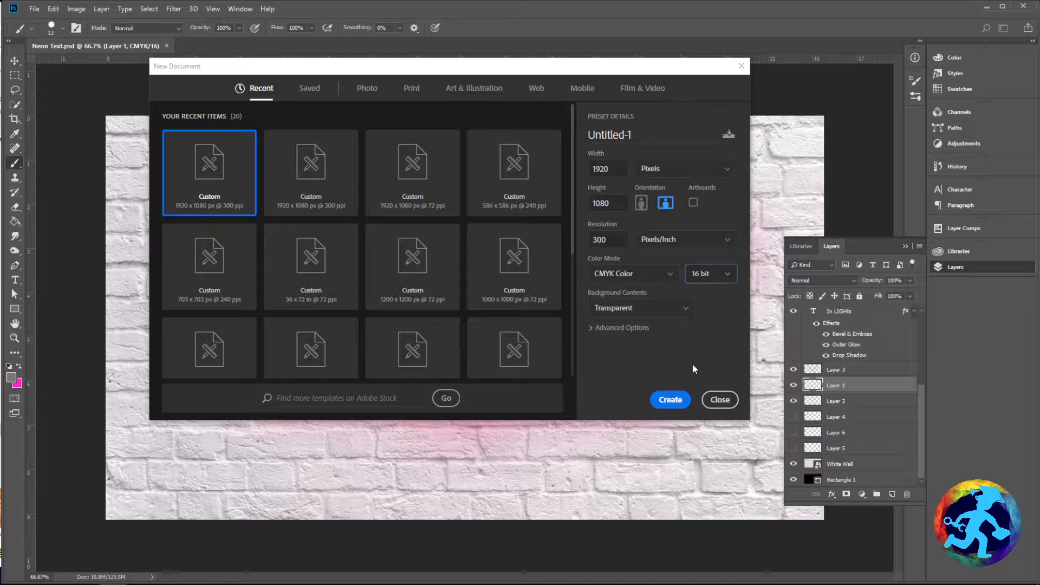
left_click(611, 317)
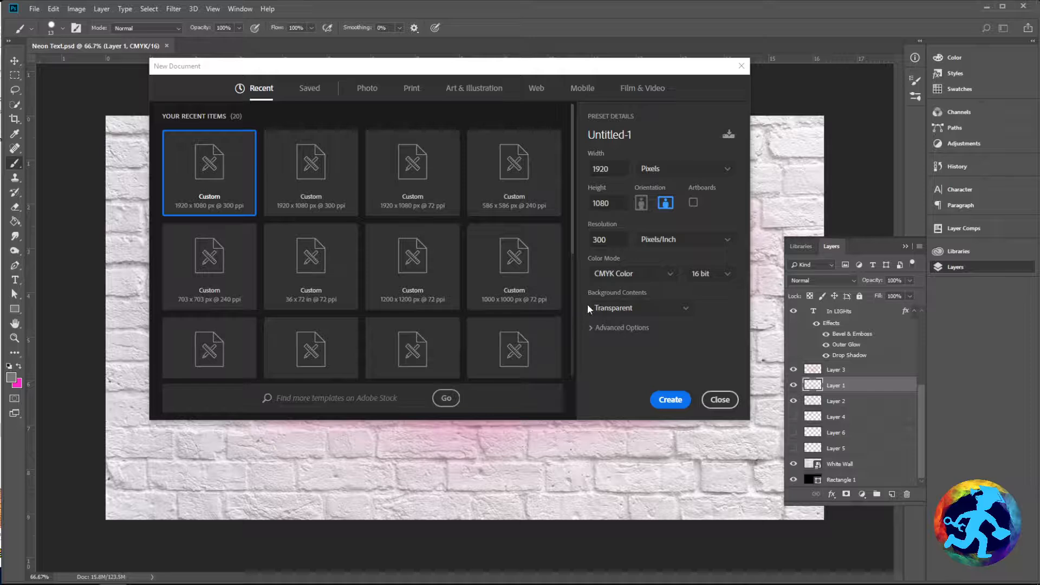
left_click(591, 327)
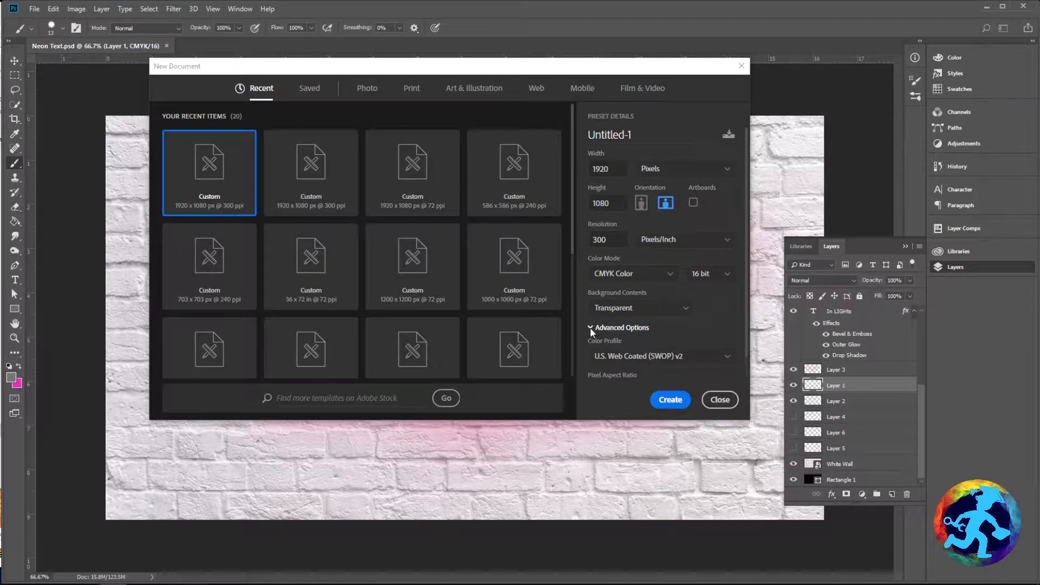
left_click(589, 327)
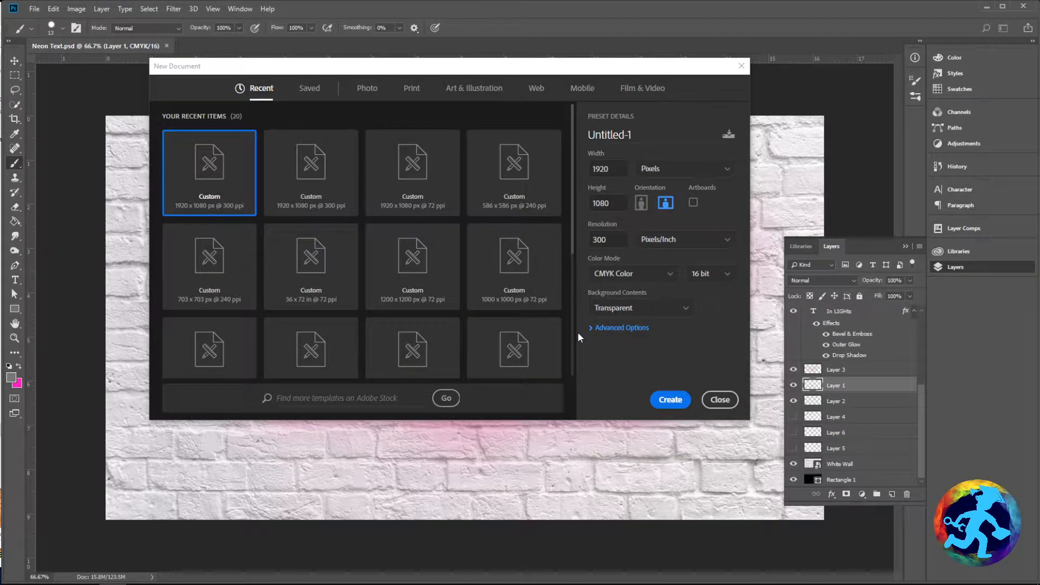
Step: Name the new document Neon Text 2 and create it
left_click_drag(651, 134, 569, 123)
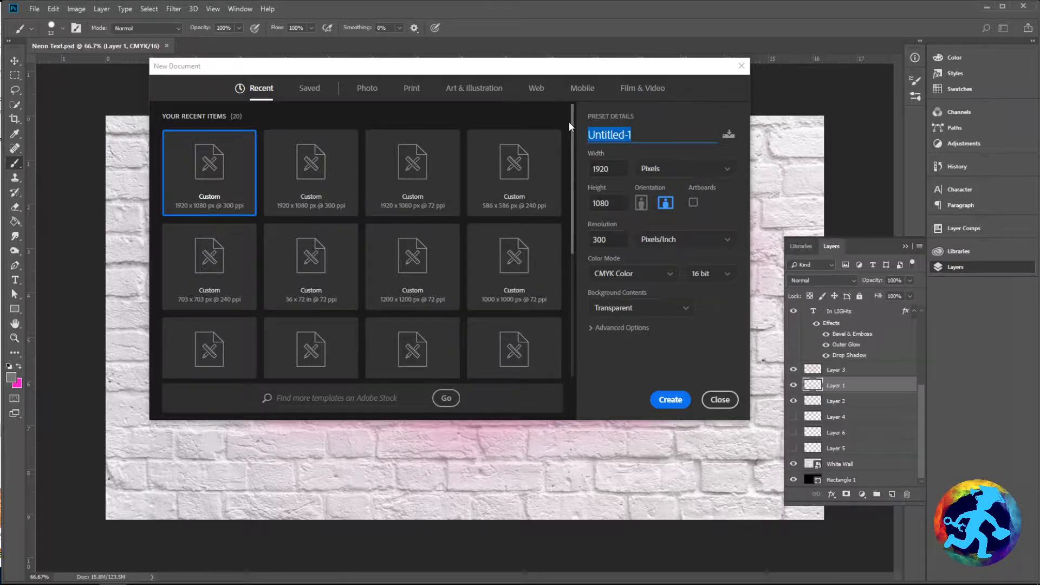
type("Neon Letter")
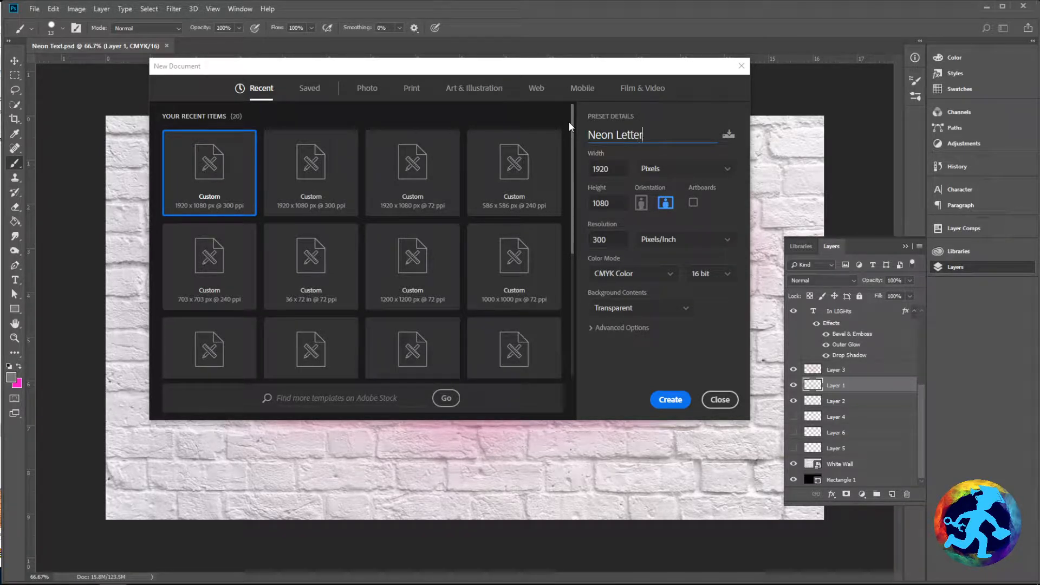
type("s 2")
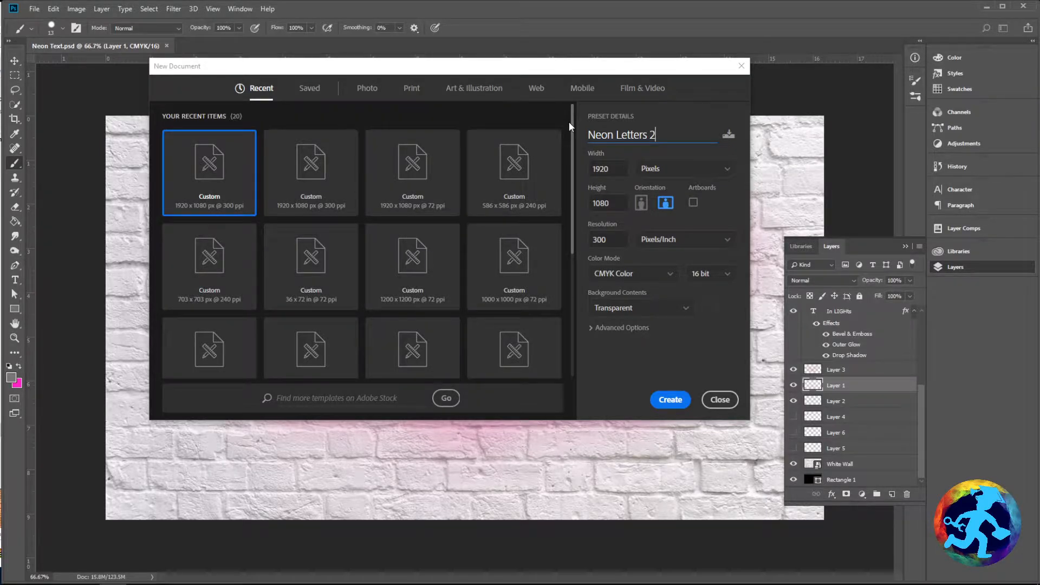
key("BackSpace")
key("BackSpace")
key("BackSpace")
key("BackSpace")
key("BackSpace")
key("BackSpace")
key("BackSpace")
key("BackSpace")
key("BackSpace")
type("Text 2")
left_click(671, 402)
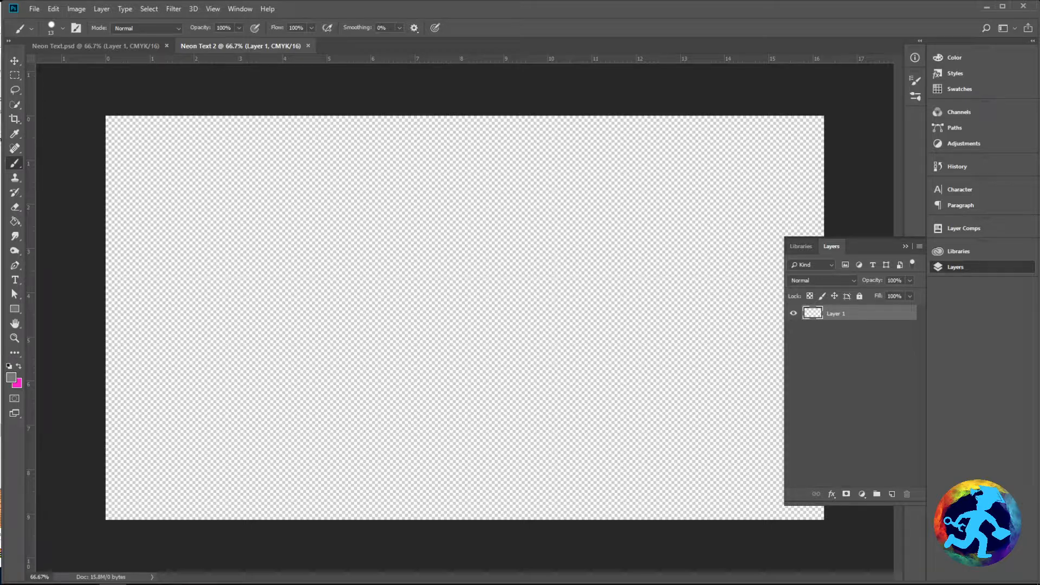
Step: Switch to File Explorer and place White Wall.jpg from the Public Resources folder onto the new document's canvas
key("alt+Tab")
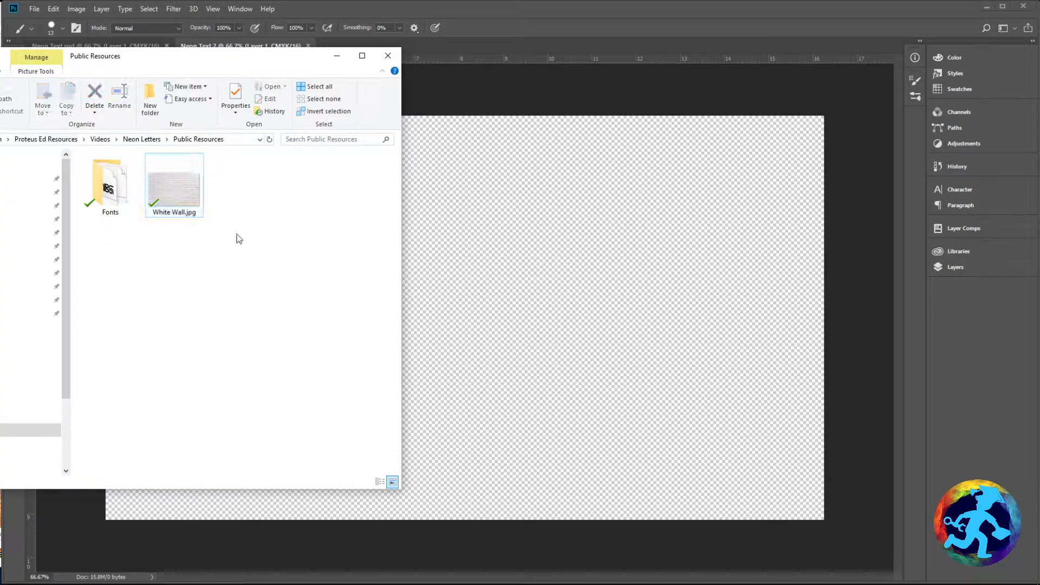
left_click_drag(169, 194, 436, 212)
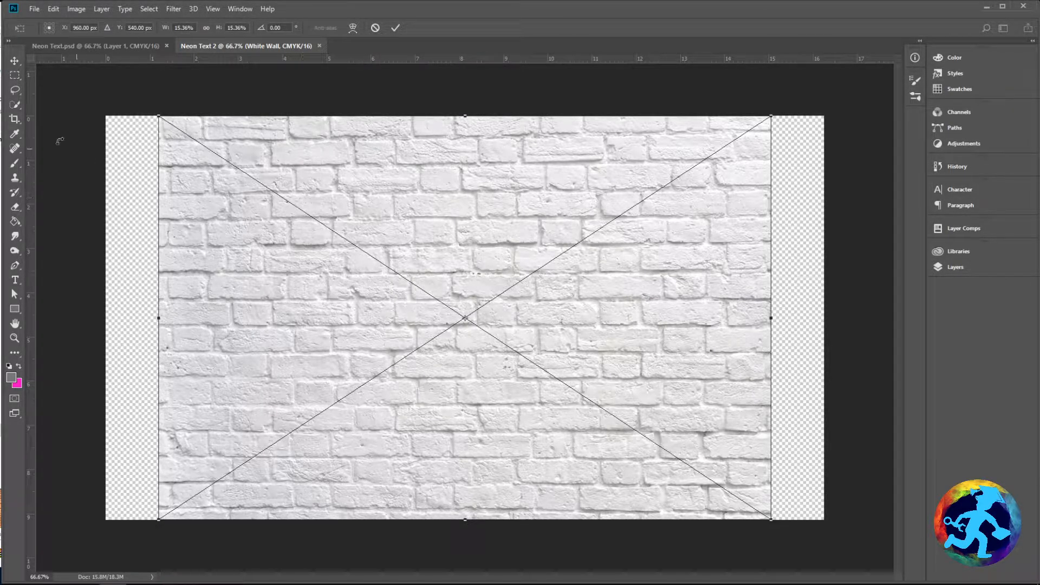
Step: Switch to File Explorer, look through the Public Resources folder, and check the install options for all files in its Fonts folder
left_click(1, 125)
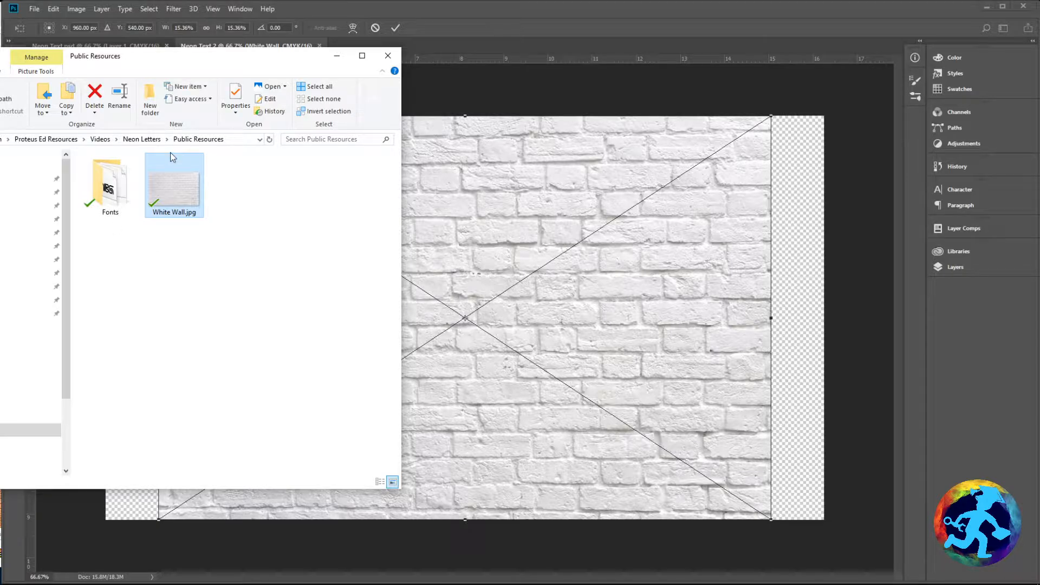
left_click(151, 140)
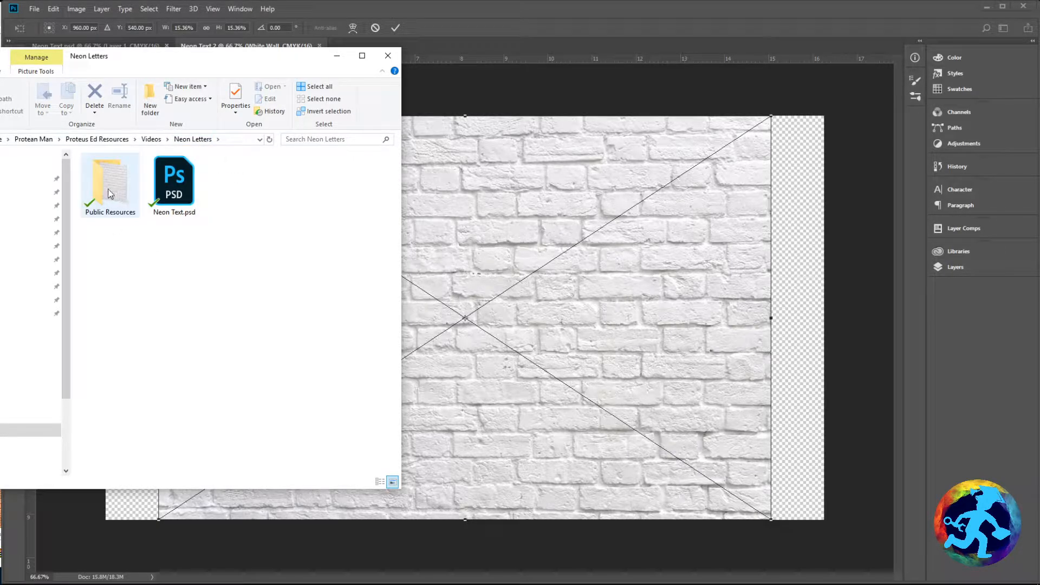
double_click(110, 194)
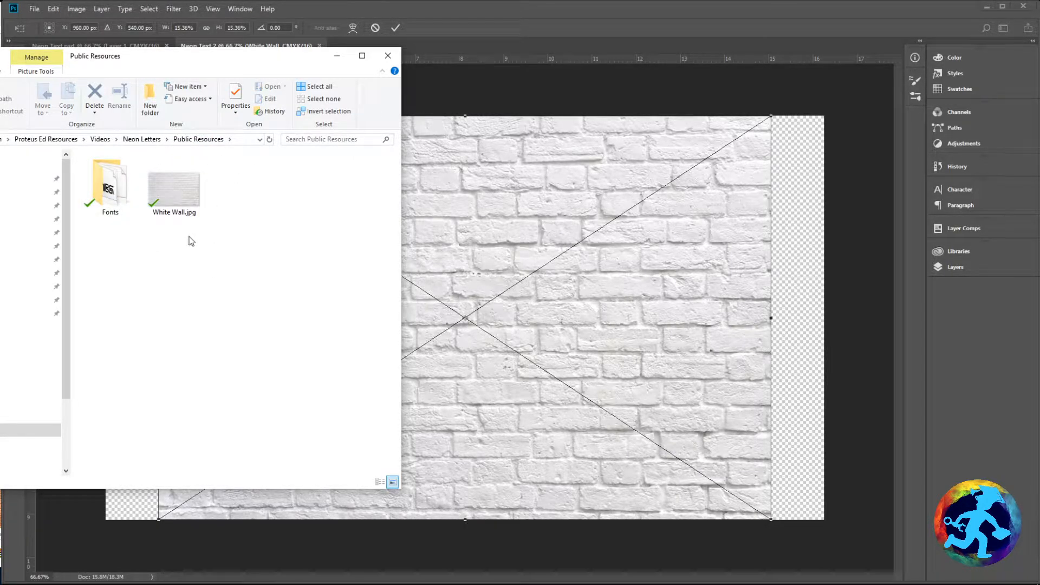
double_click(110, 190)
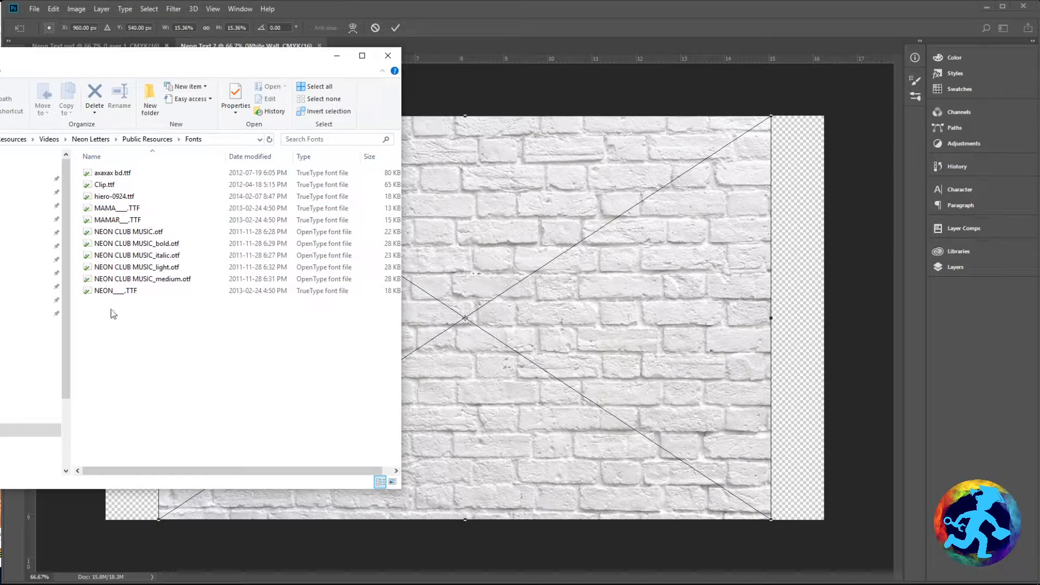
left_click_drag(107, 326, 137, 165)
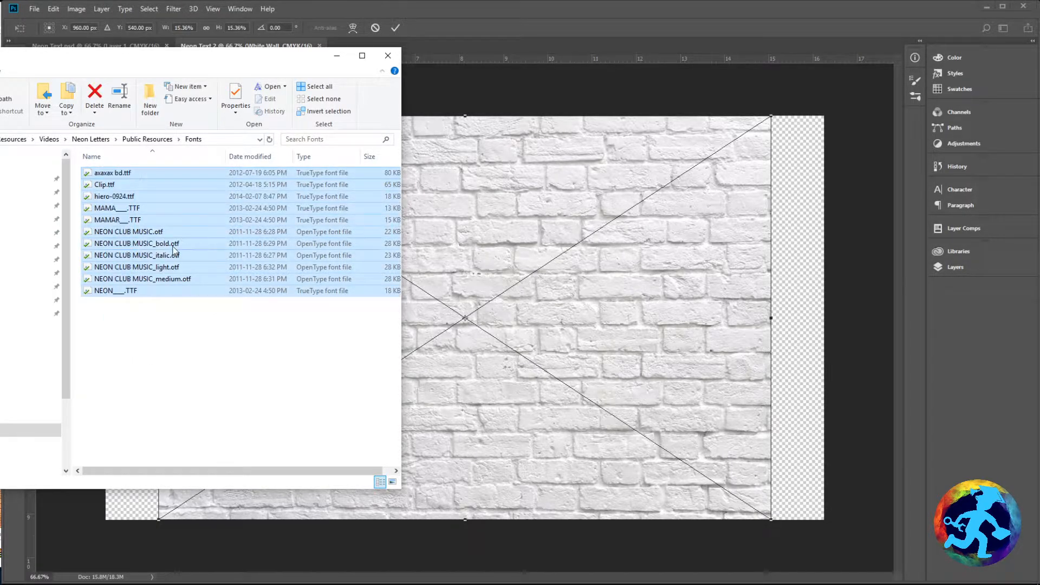
right_click(129, 223)
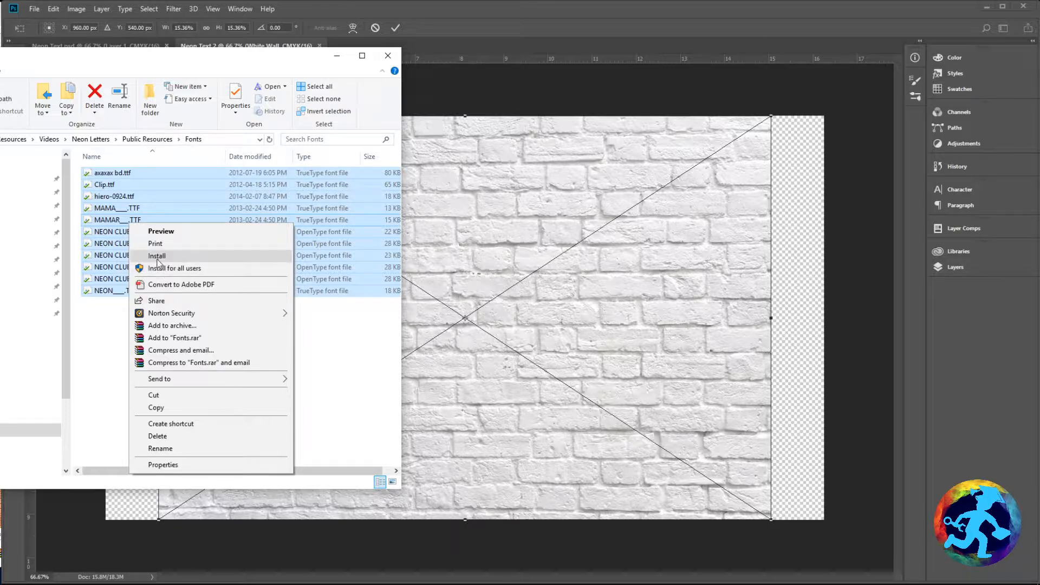
left_click(327, 322)
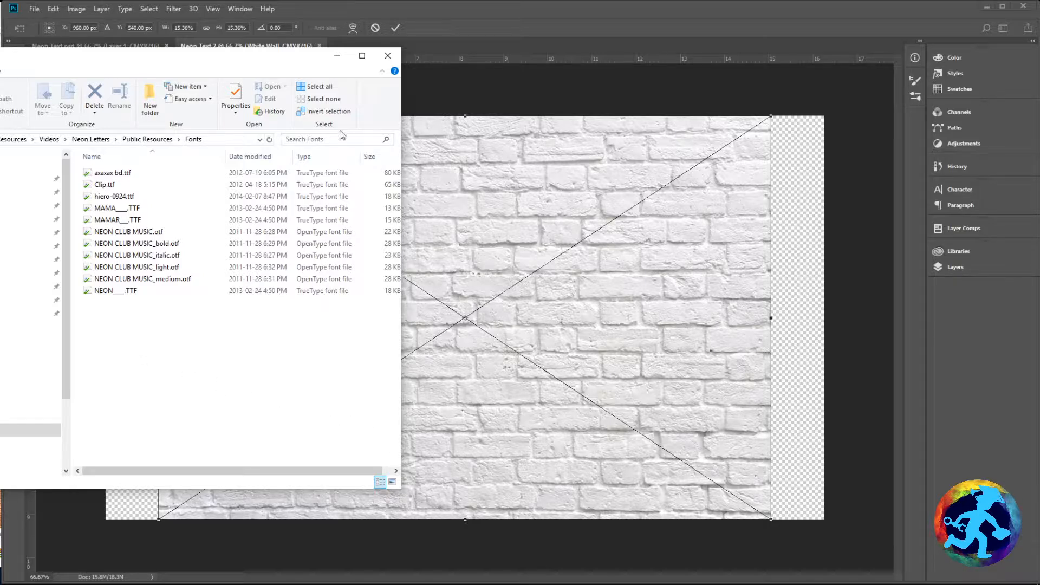
left_click(146, 139)
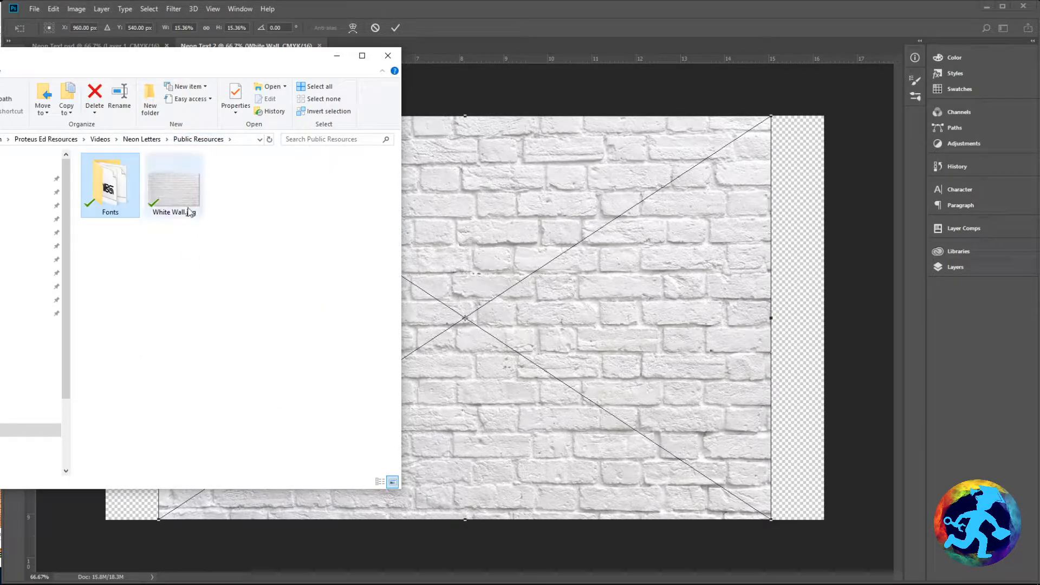
left_click(193, 213)
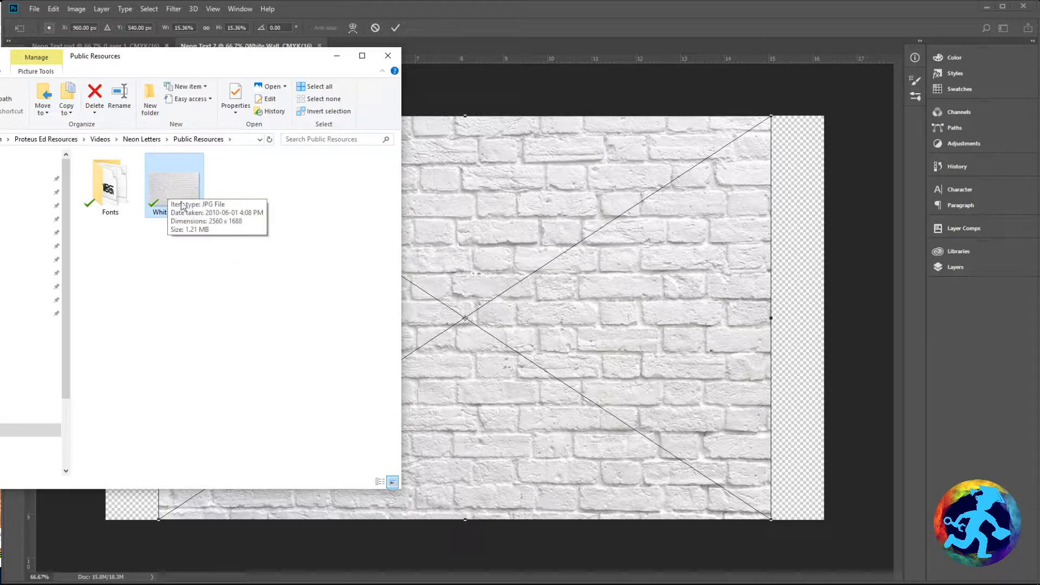
Step: Switch back to Photoshop, enlarge the placed White Wall image to about 18.46% so it covers the whole canvas, and commit the placement
left_click(649, 87)
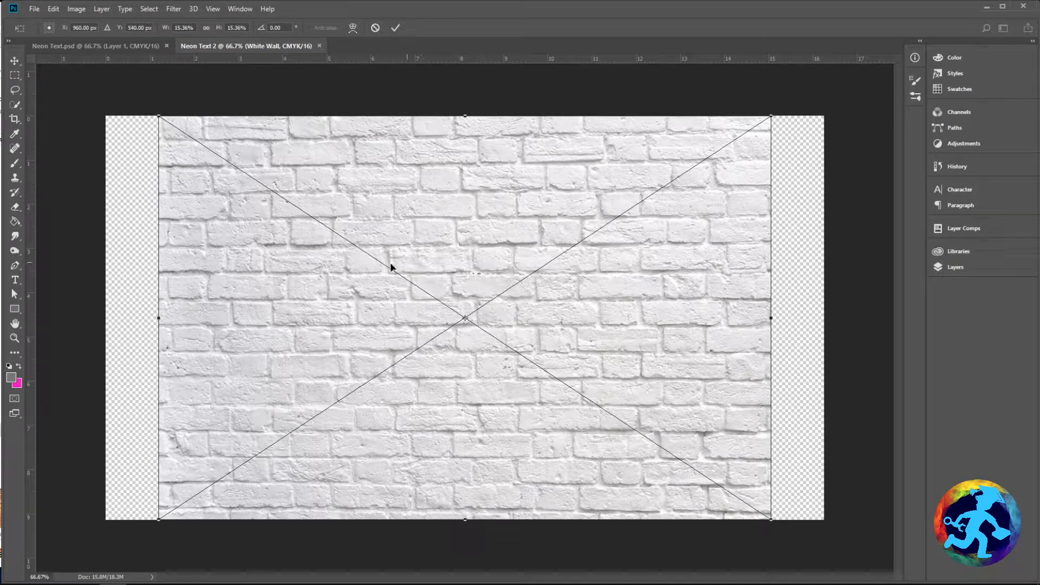
left_click_drag(159, 115, 100, 77)
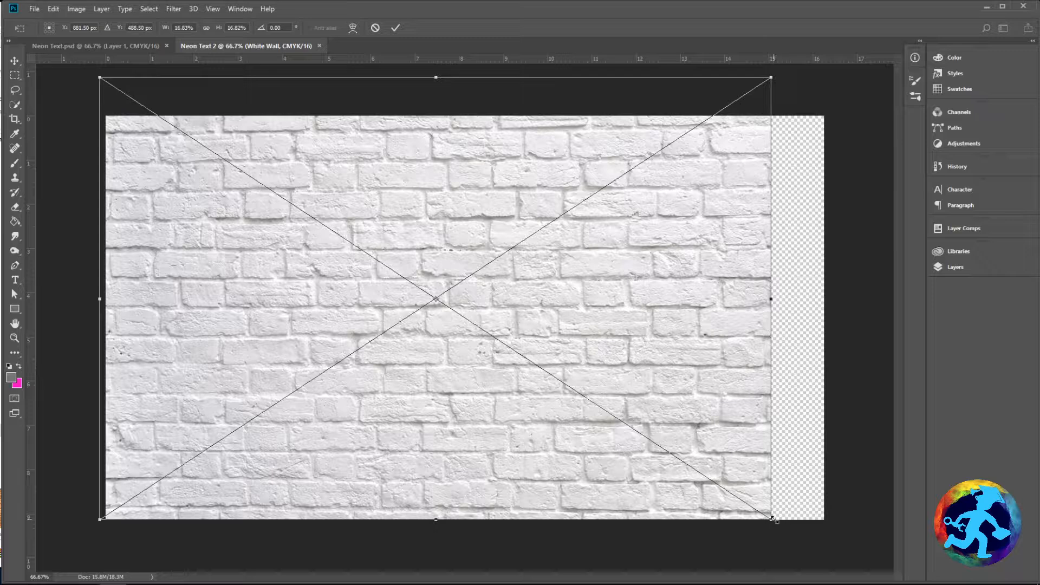
left_click_drag(773, 521, 841, 550)
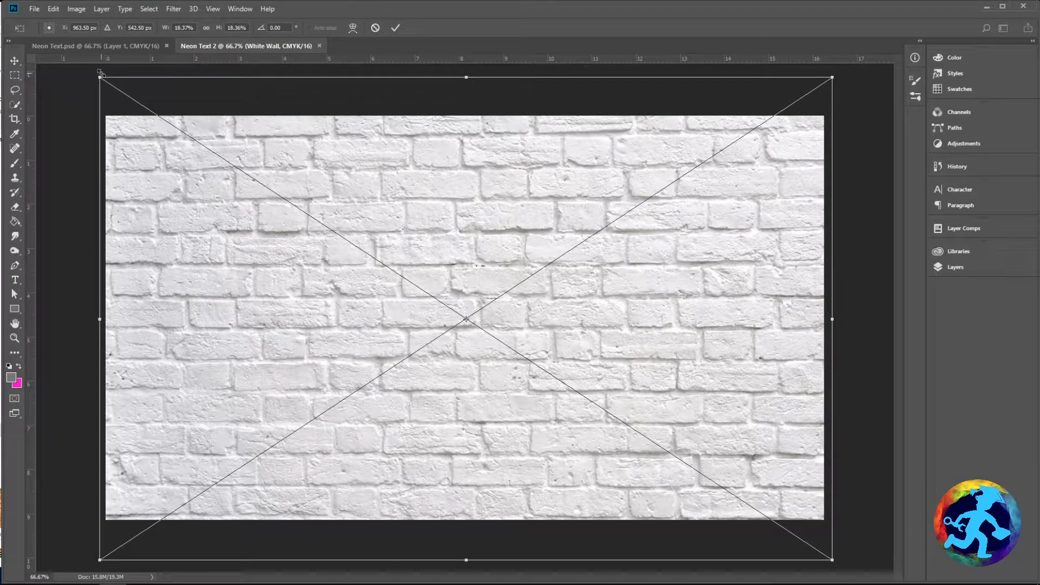
left_click_drag(100, 74, 134, 115)
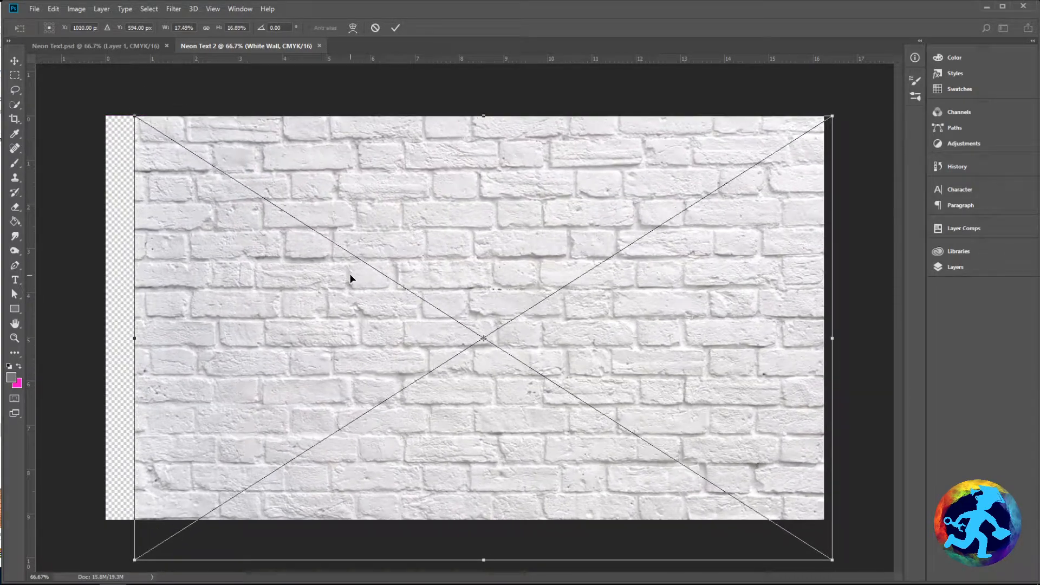
key("ctrl+z")
left_click_drag(101, 76, 76, 106)
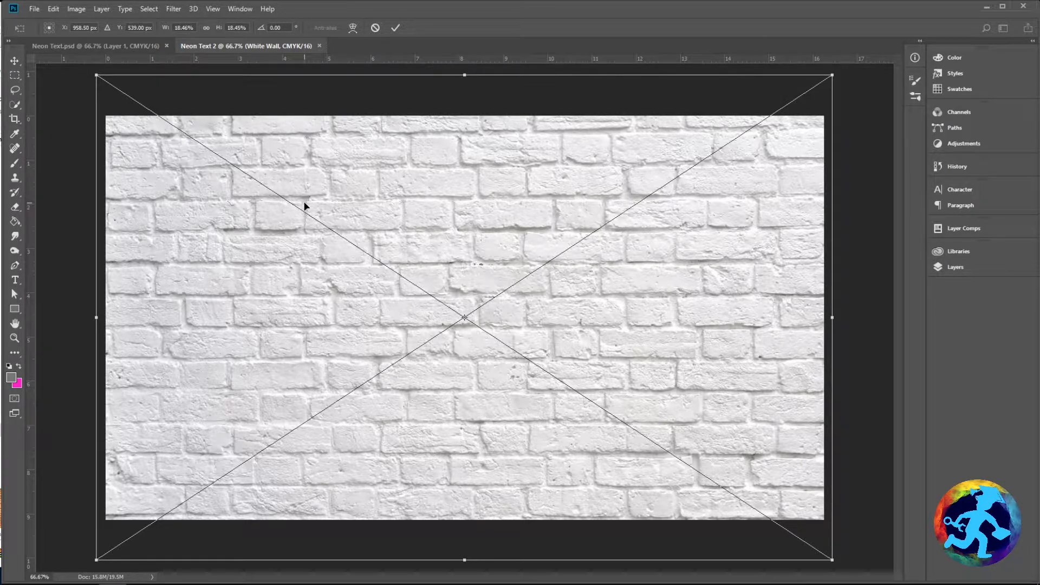
key("b")
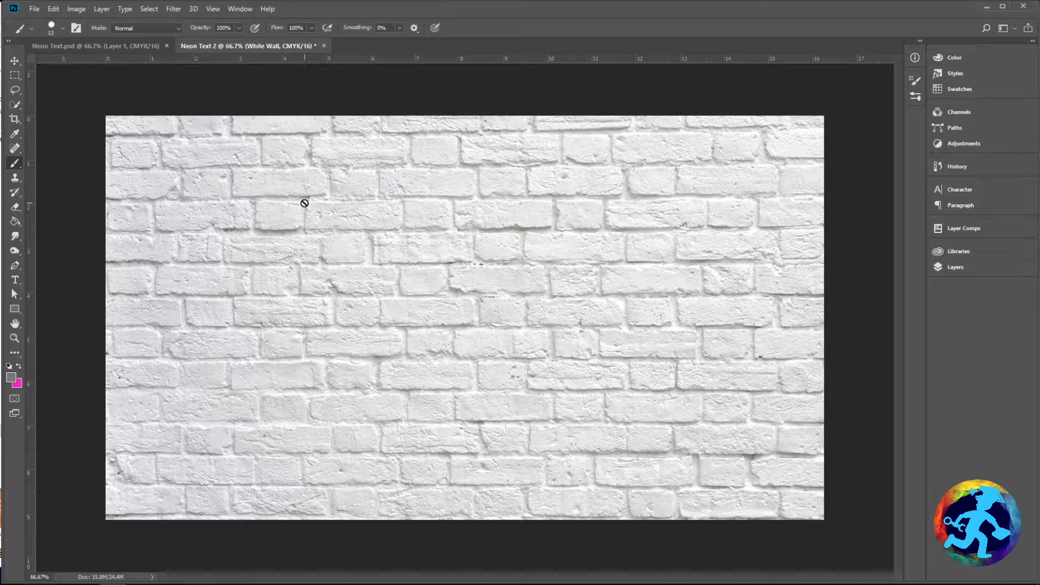
Step: Add a new empty layer above White Wall and lock the White Wall layer
left_click(972, 266)
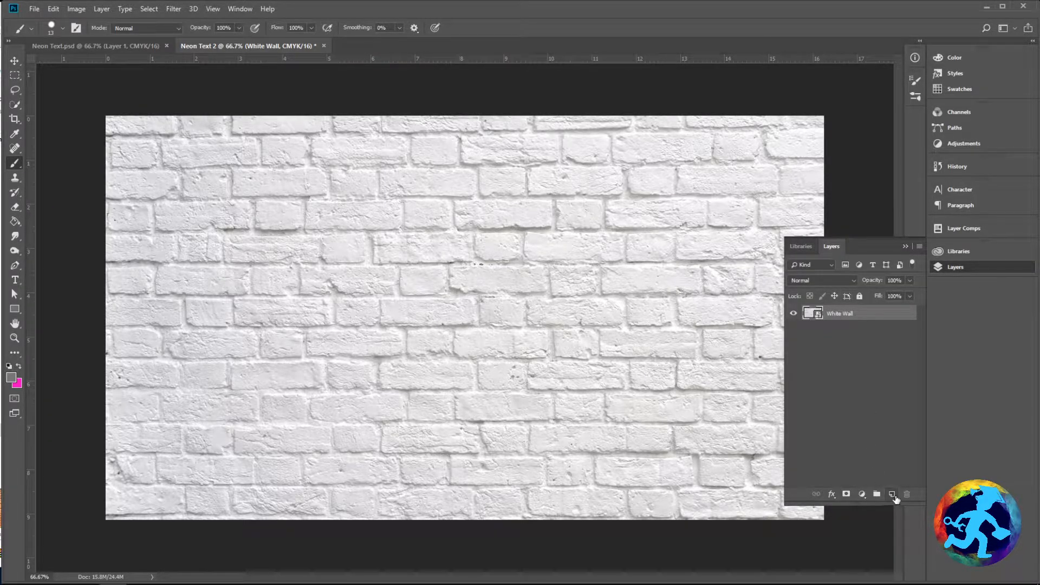
left_click(893, 495)
left_click(875, 330)
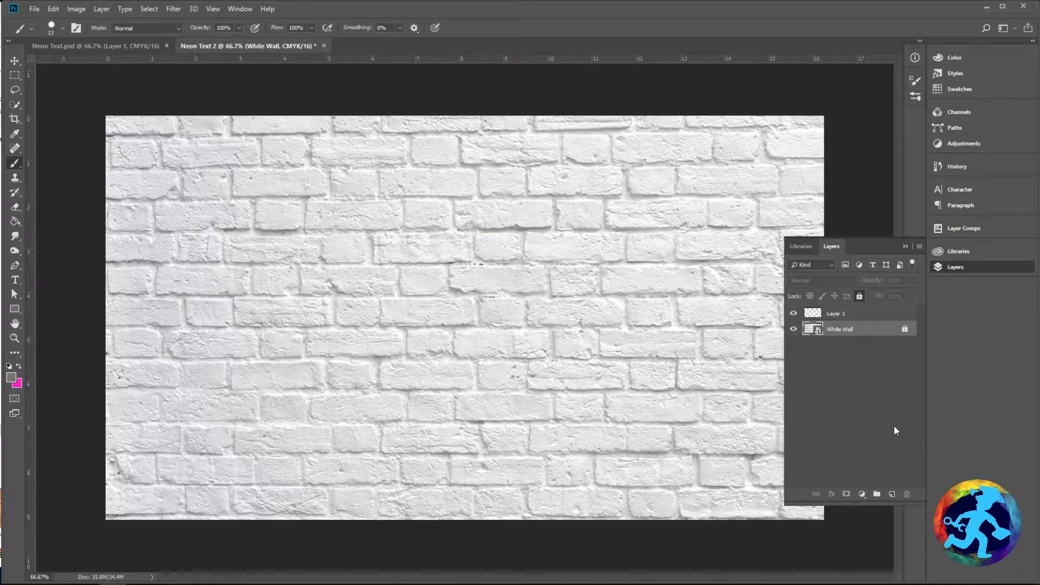
left_click(846, 206)
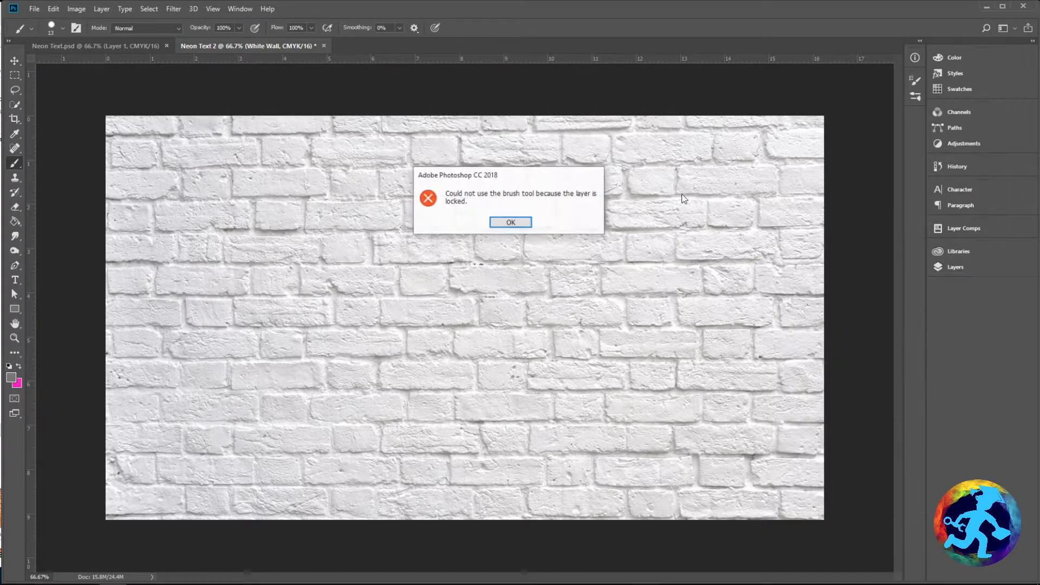
left_click(511, 222)
Step: Add a line of placeholder text reading "fjheioa;ojfew" over the brick wall and move it to the upper middle of the canvas
left_click(14, 59)
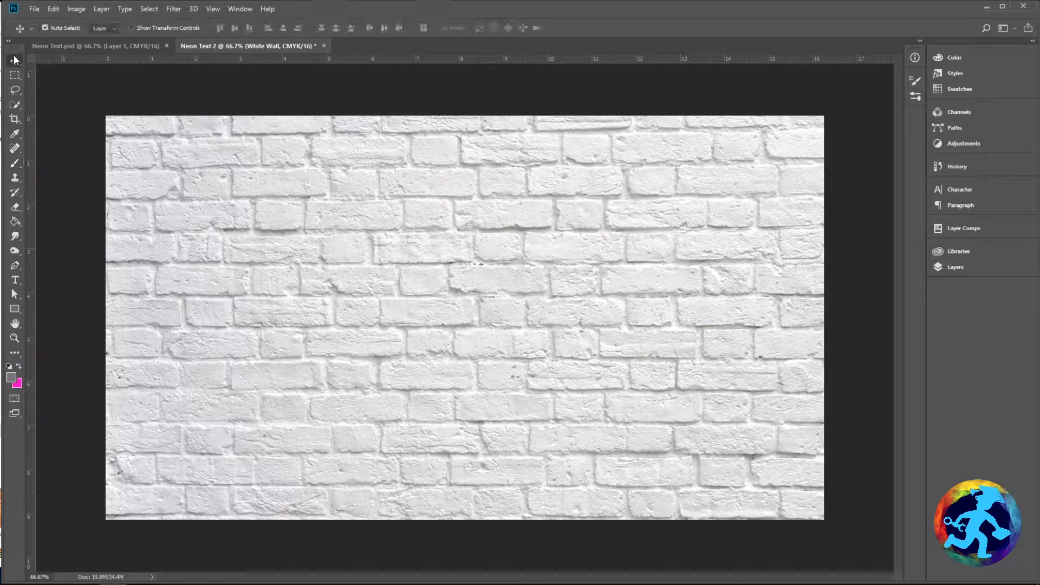
left_click(15, 280)
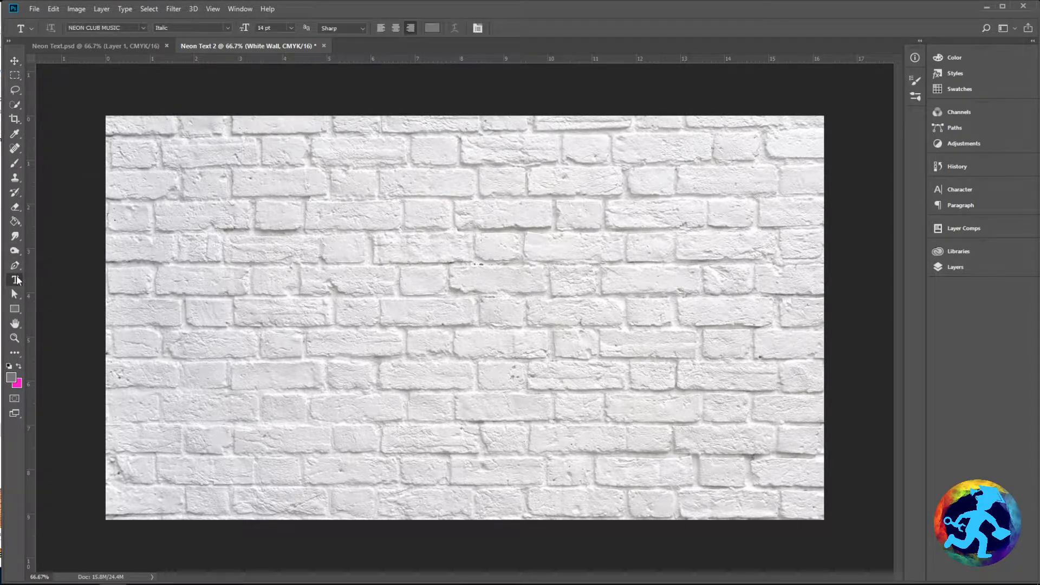
left_click(433, 27)
left_click_drag(424, 144, 428, 123)
left_click(508, 113)
left_click(293, 341)
type("jheioa;ojfew")
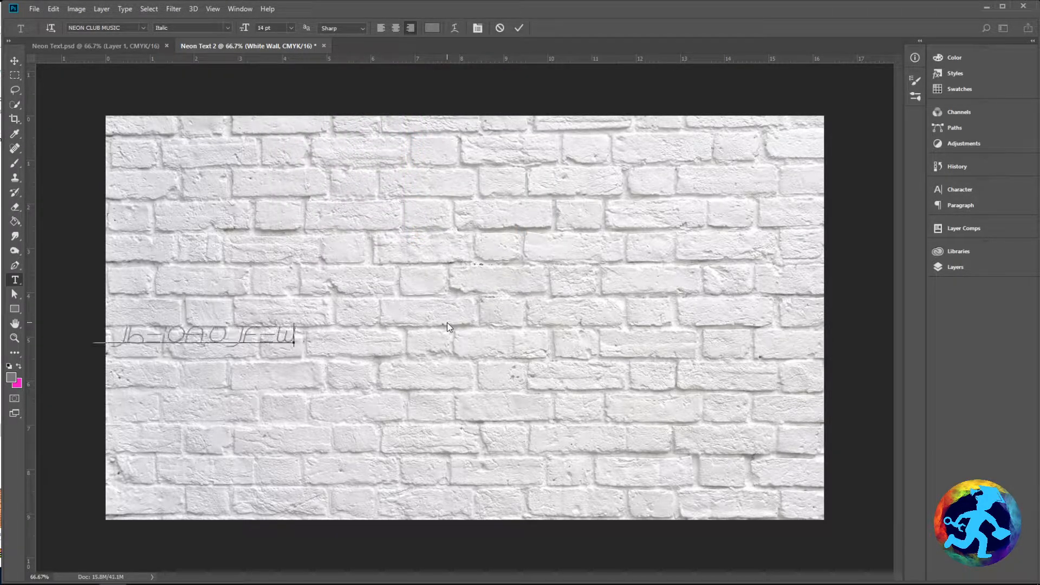
key("Return")
left_click(68, 198)
left_click(14, 60)
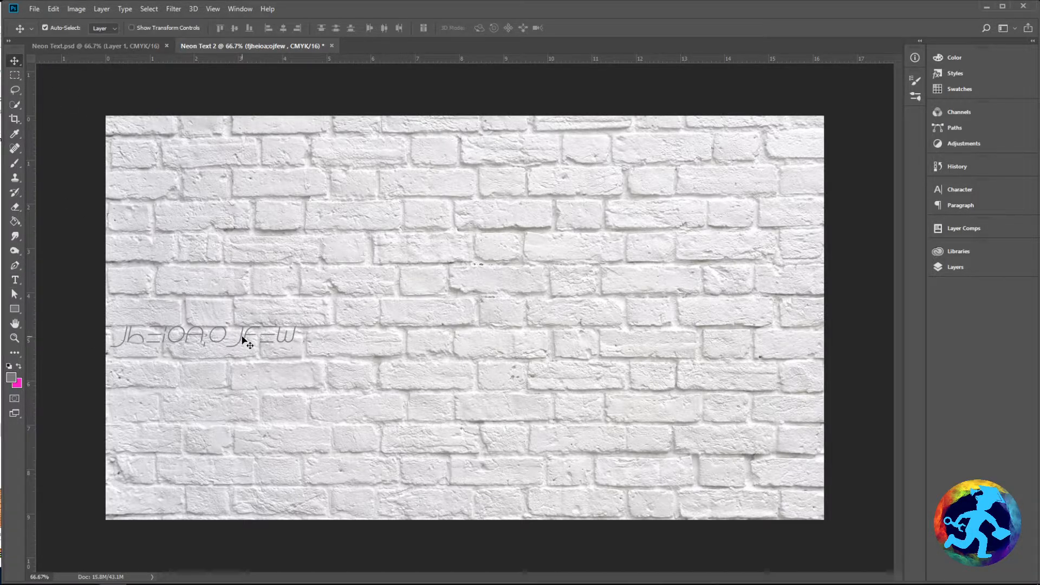
left_click_drag(244, 341, 450, 273)
Step: Recolor the whole placeholder text to the bright lime green bffa0b
key("t")
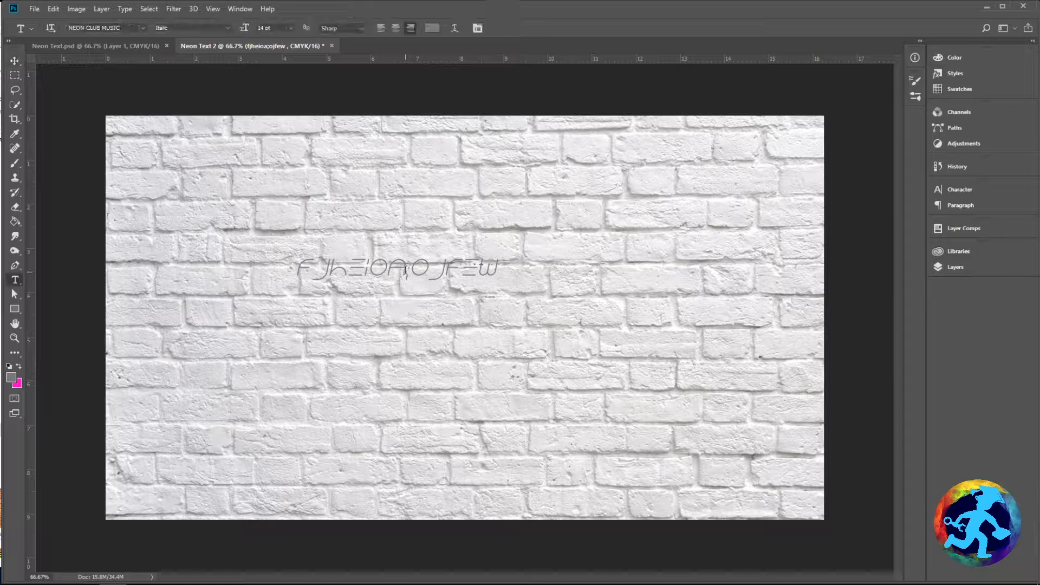
triple_click(356, 271)
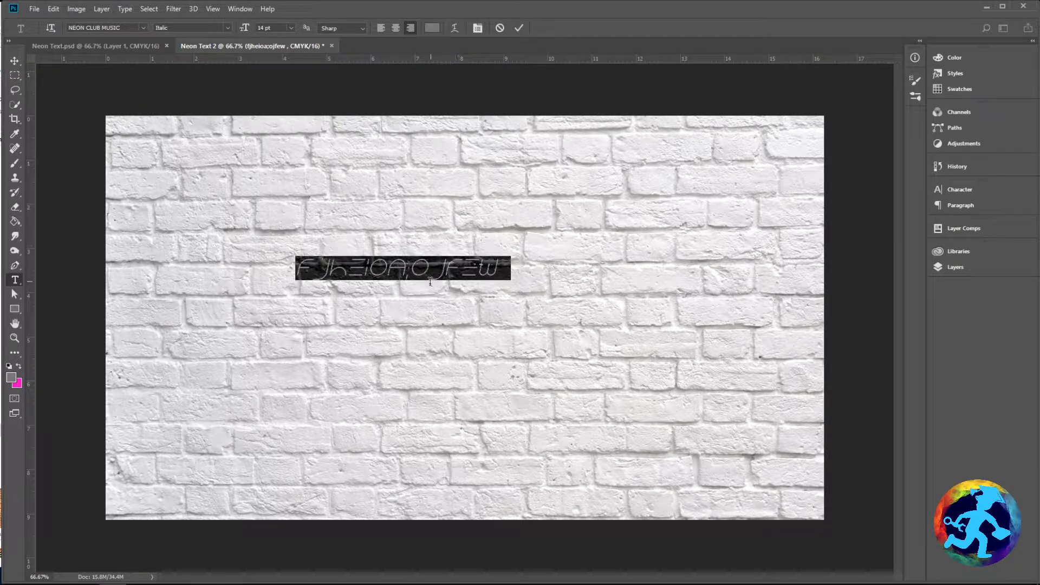
left_click(98, 217)
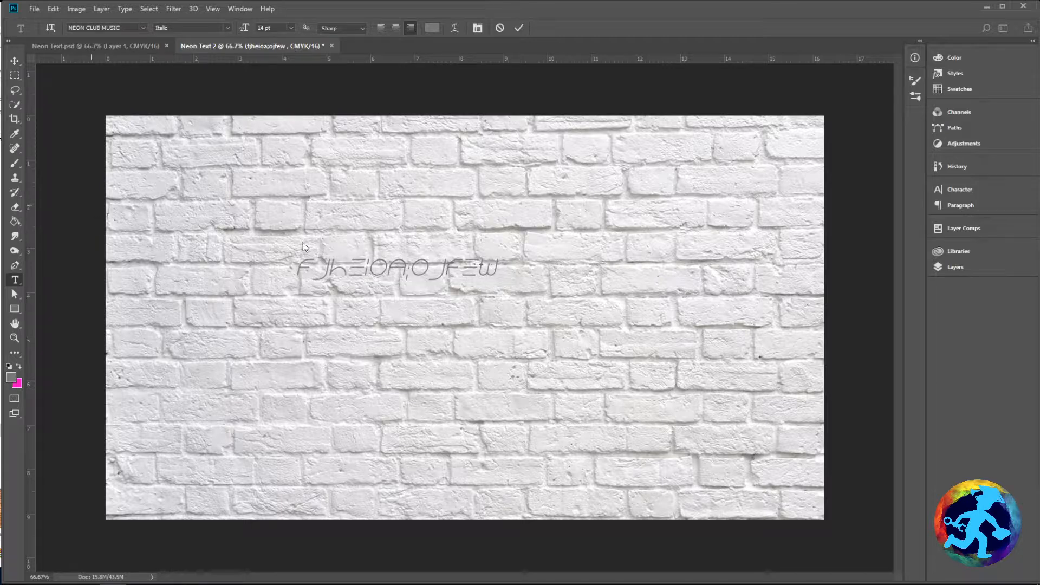
left_click(367, 268)
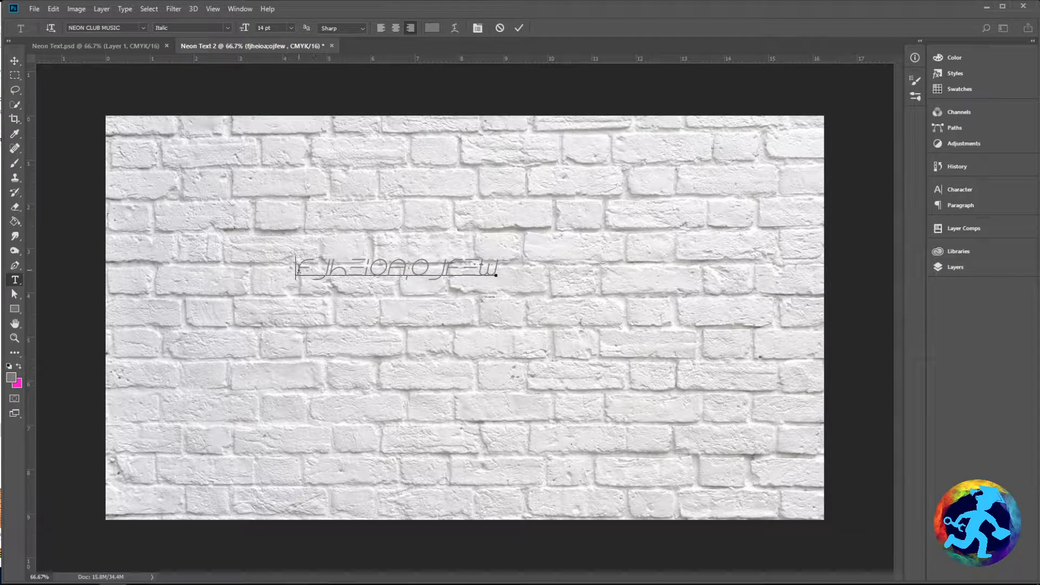
left_click_drag(296, 269, 500, 265)
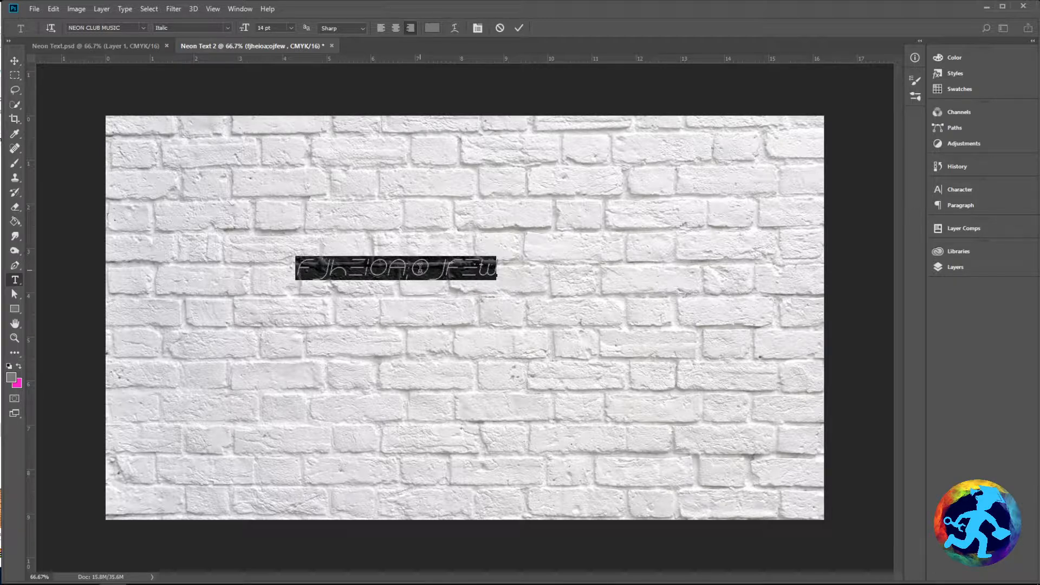
key("ctrl+a")
left_click(432, 29)
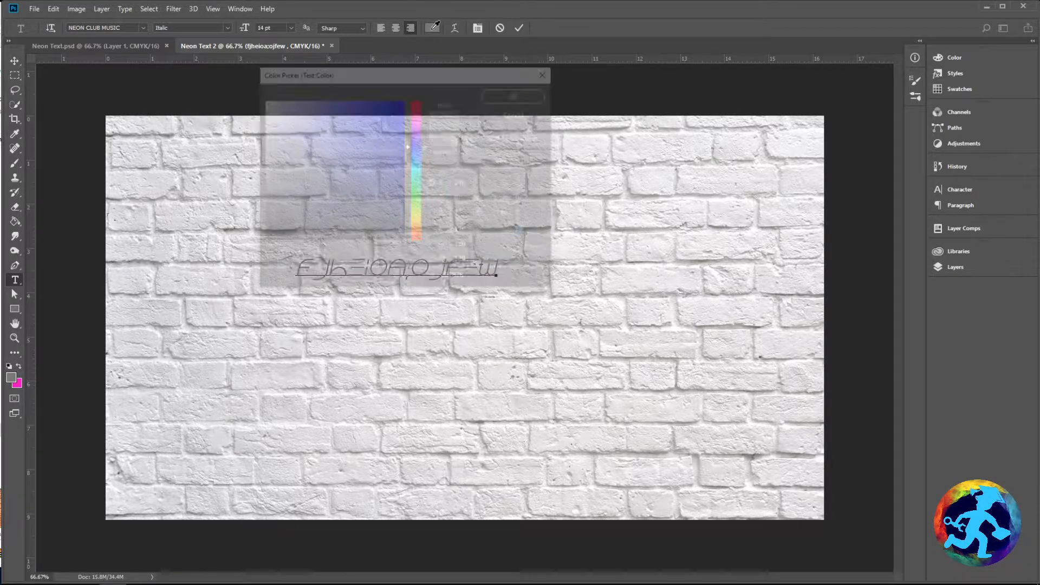
left_click_drag(427, 143, 431, 216)
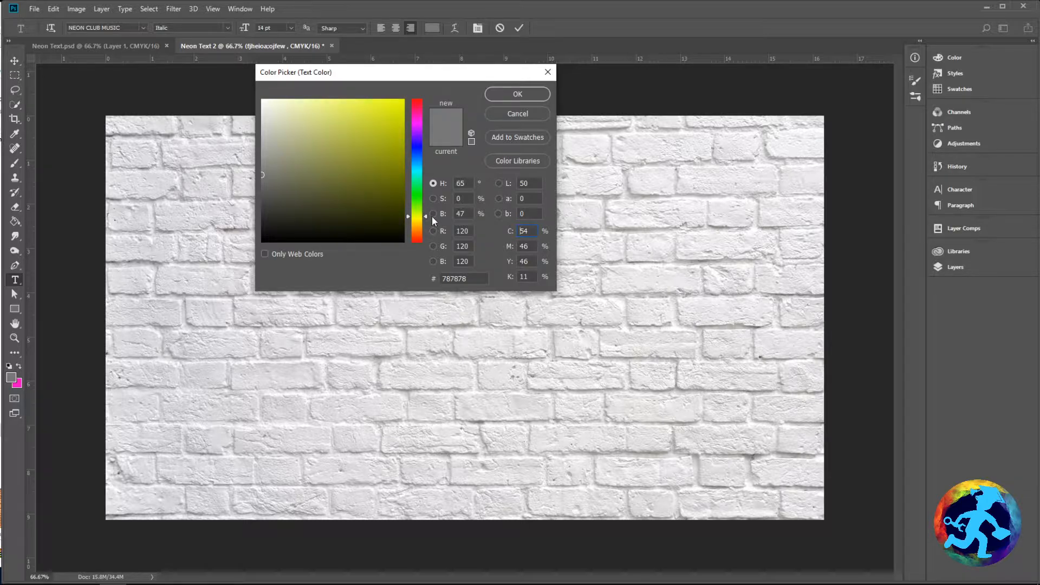
left_click_drag(396, 137, 399, 102)
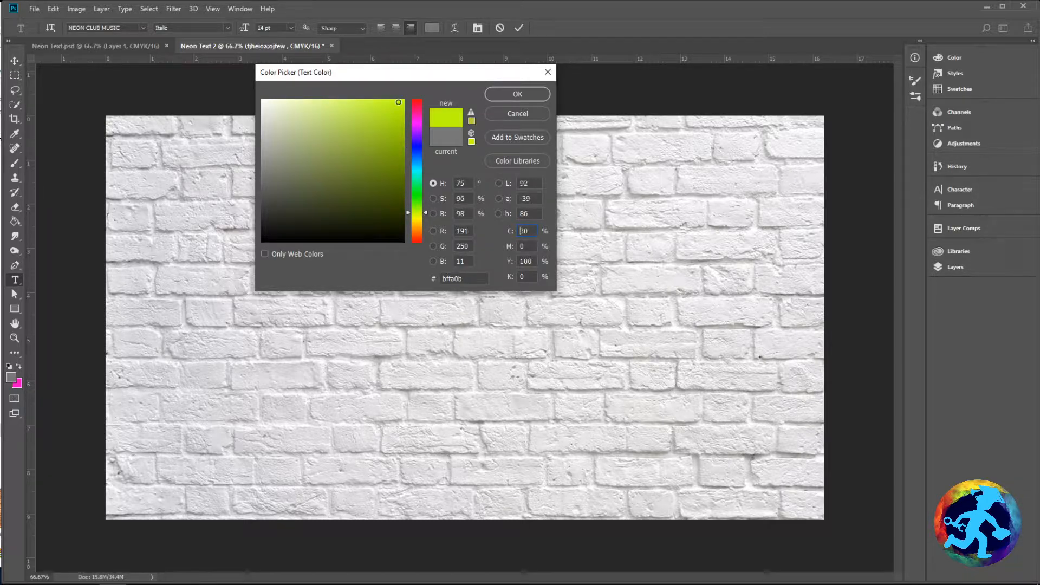
left_click(521, 91)
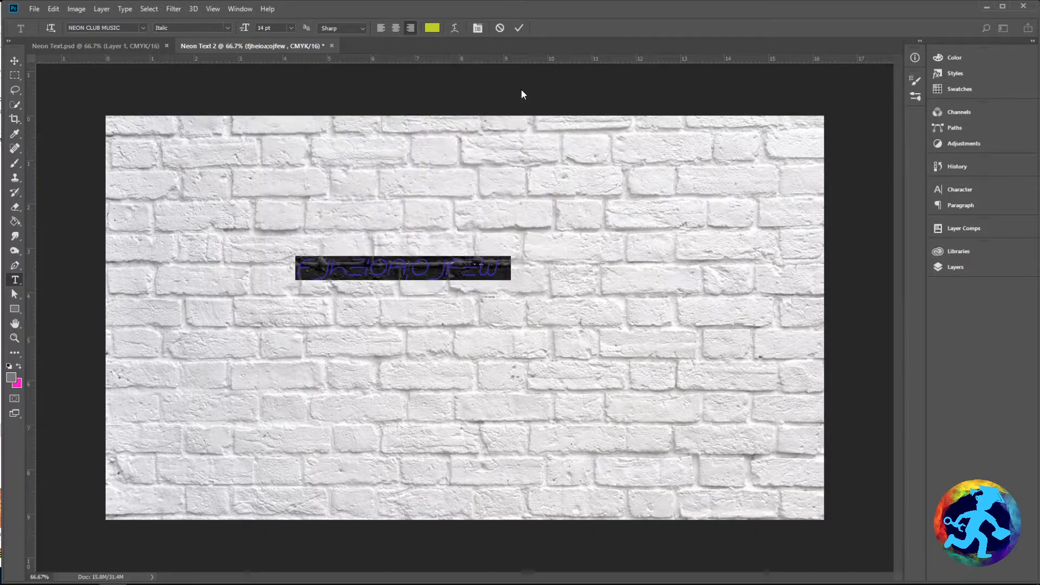
left_click(121, 45)
left_click(244, 47)
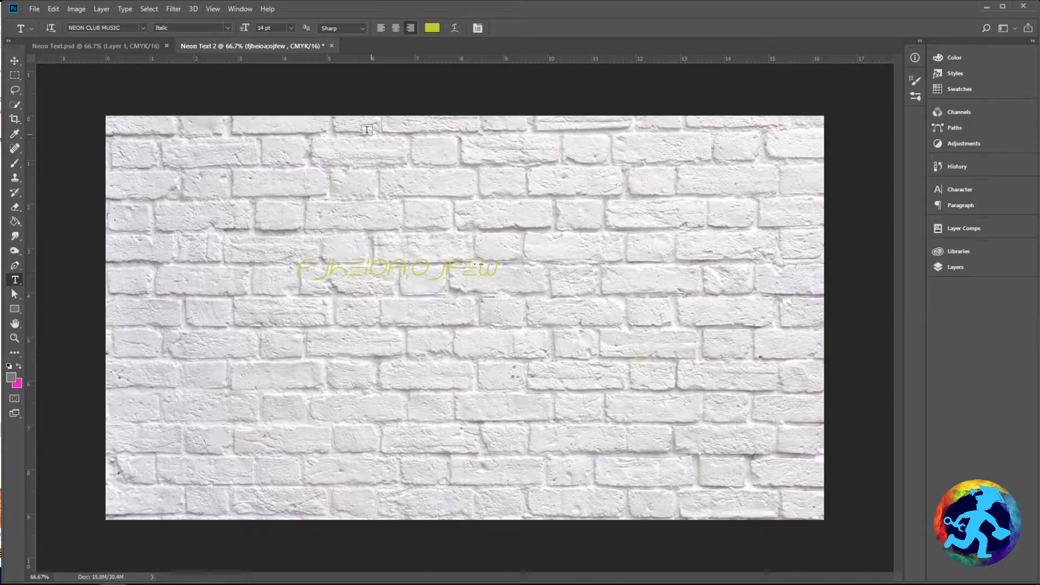
Step: Replace the placeholder wording with "YOUR TEXT" and reposition the text in the upper middle of the wall
left_click(14, 60)
left_click_drag(390, 271, 433, 239)
double_click(434, 238)
key("ctrl+a")
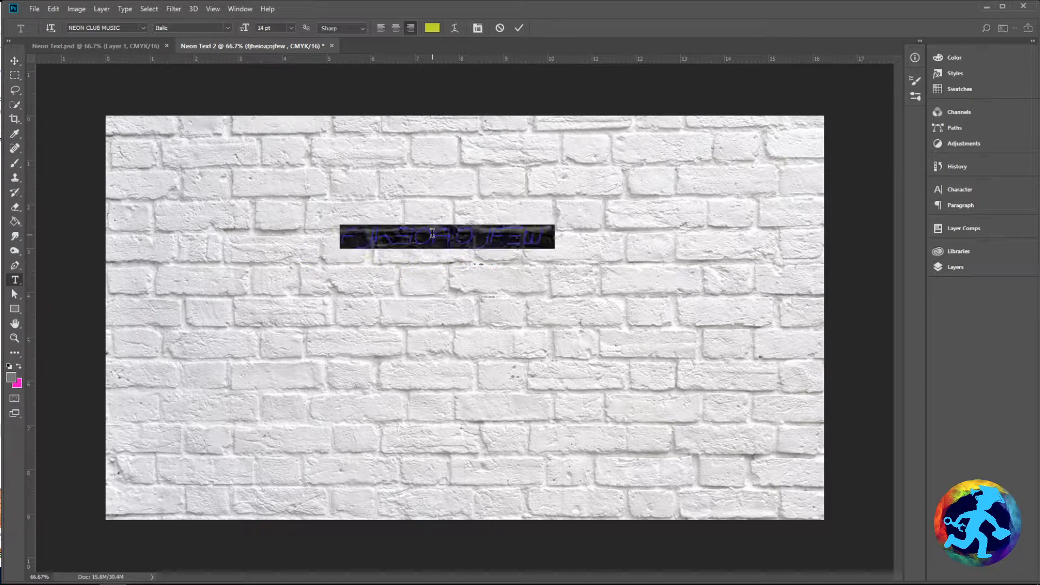
type("YOUR TEXT")
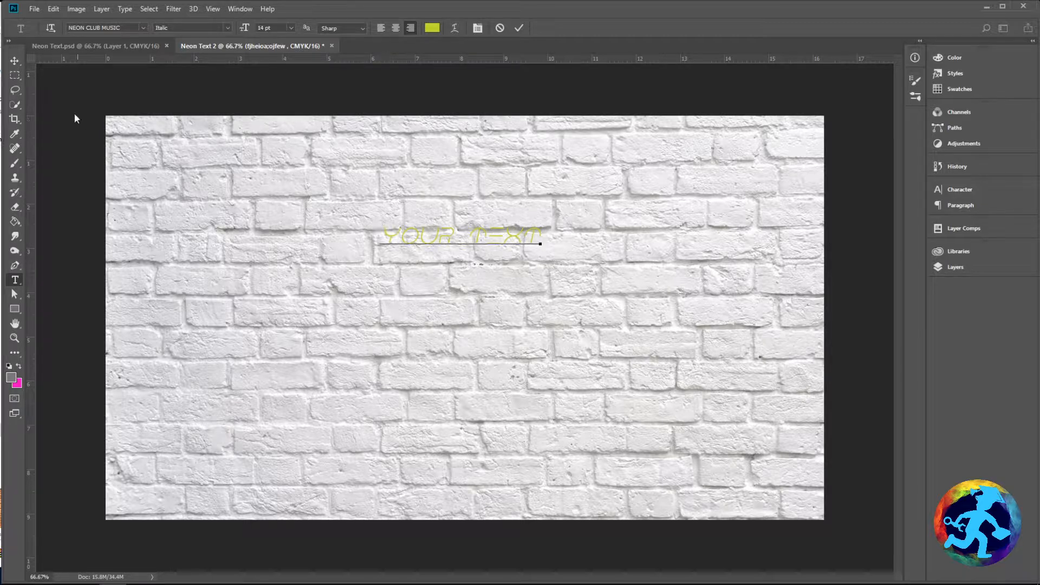
left_click(15, 60)
left_click_drag(444, 241, 421, 250)
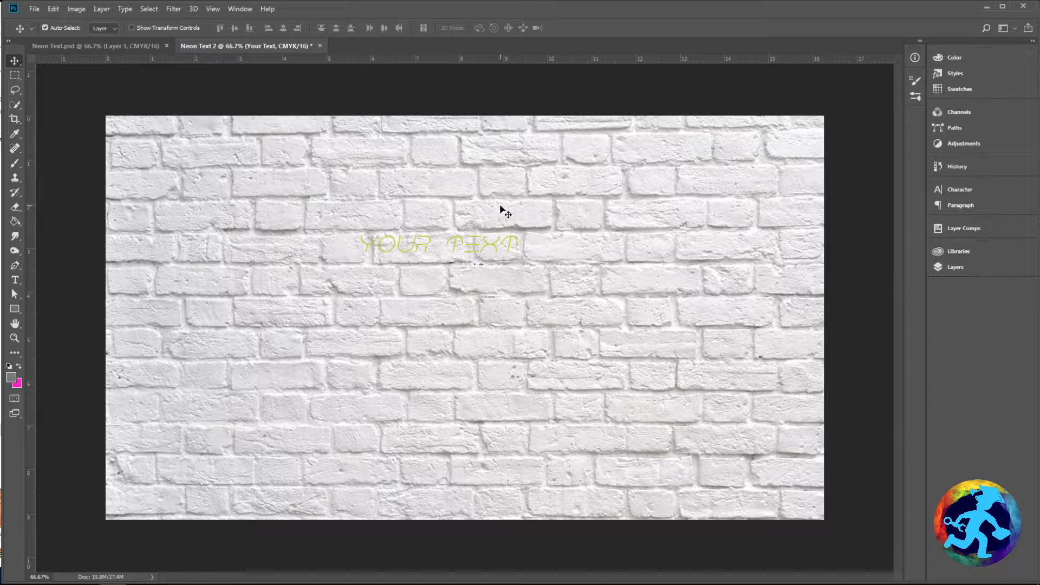
left_click(971, 193)
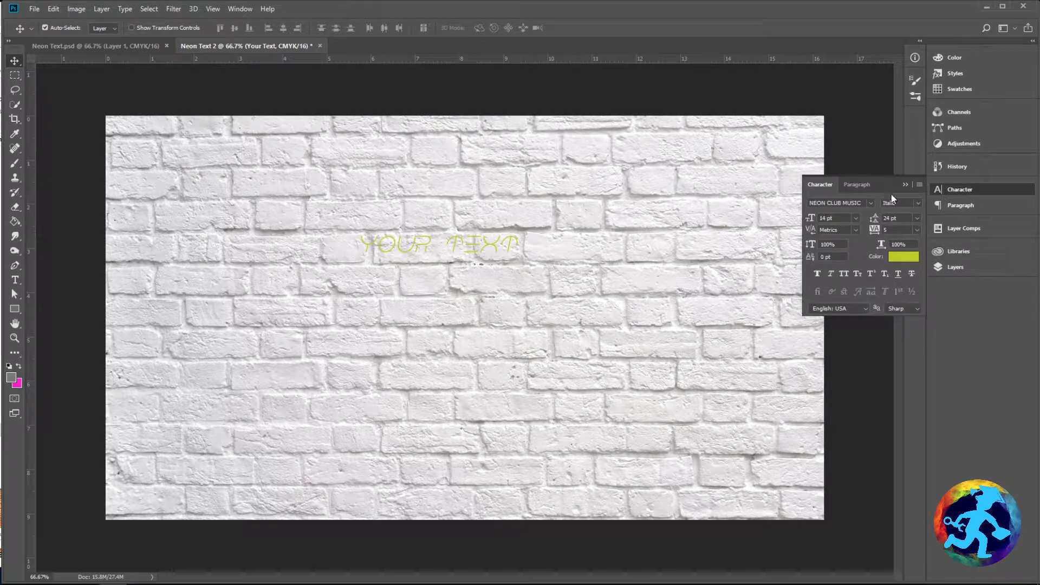
left_click(903, 182)
key("ctrl")
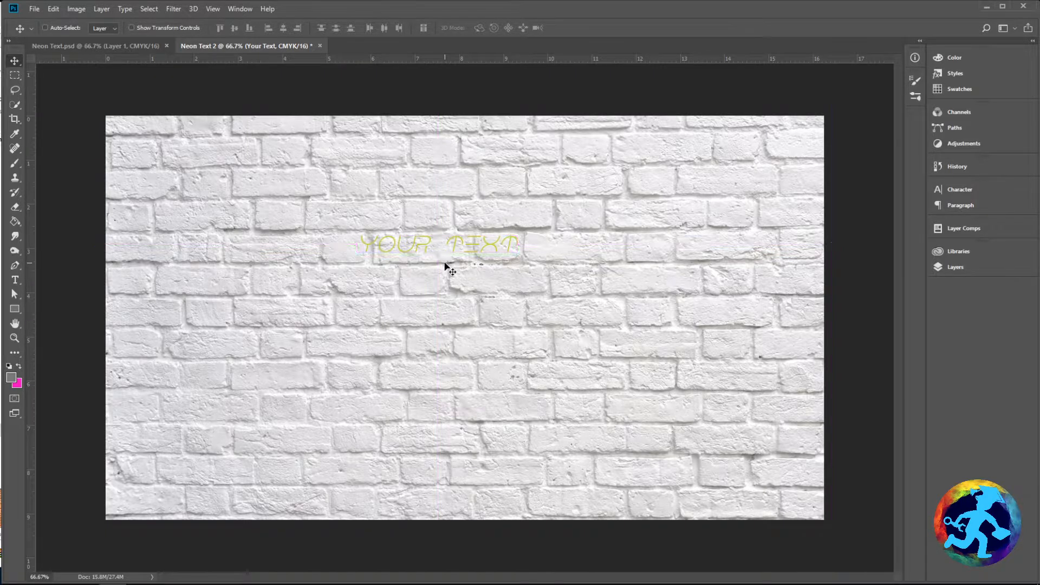
key("ctrl+t")
left_click(952, 267)
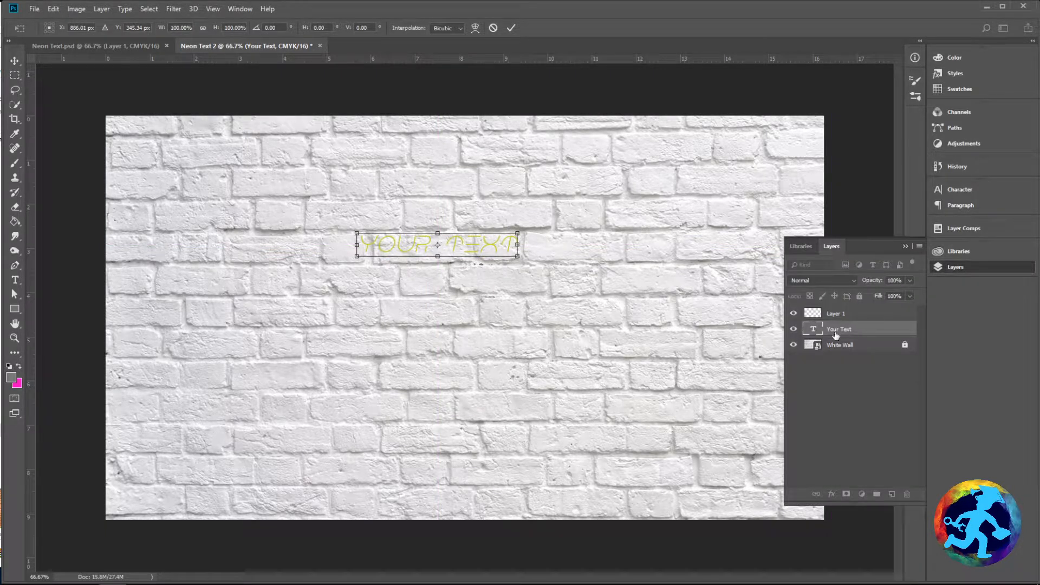
key("Return")
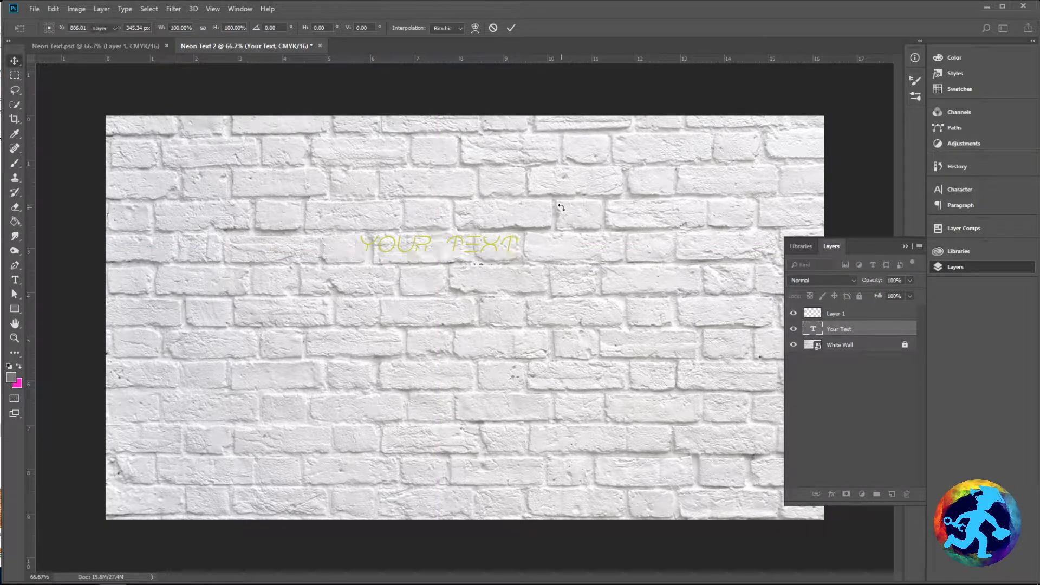
Step: Scale the Your Text layer proportionally to about 331% and position it across the upper middle of the brick wall
left_click(848, 315)
left_click(851, 332)
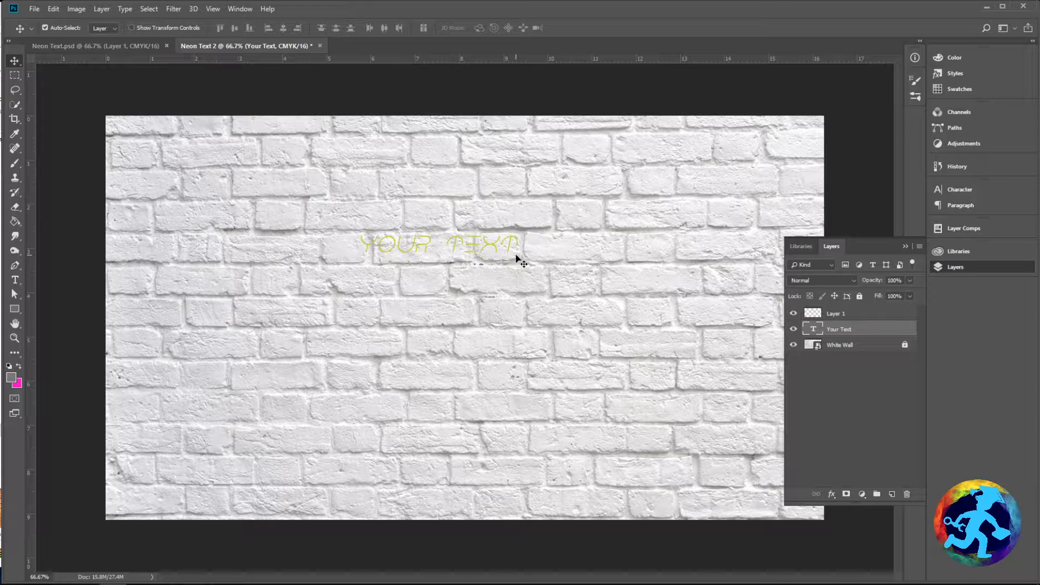
key("ctrl")
key("ctrl+t")
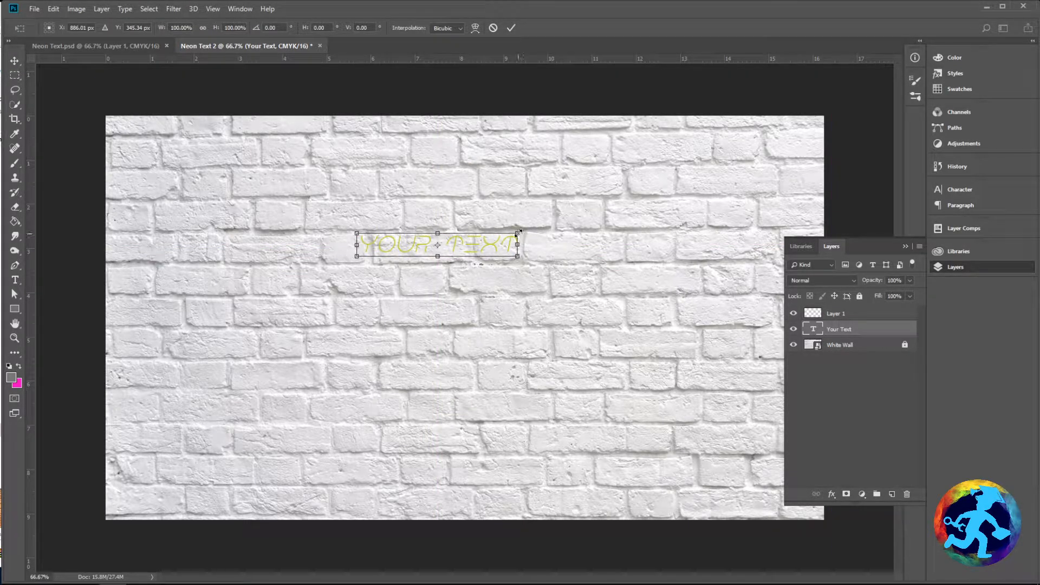
left_click_drag(519, 232, 873, 149)
left_click_drag(683, 209, 510, 232)
mouse_move(710, 209)
left_mouse_down()
mouse_move(794, 152)
mouse_move(721, 205)
left_mouse_up()
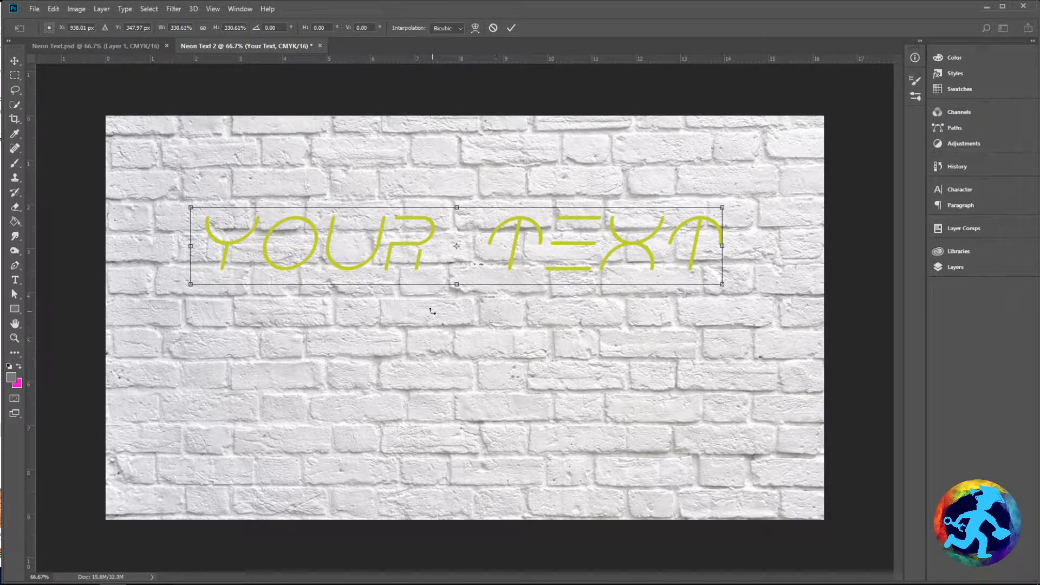
key("Return")
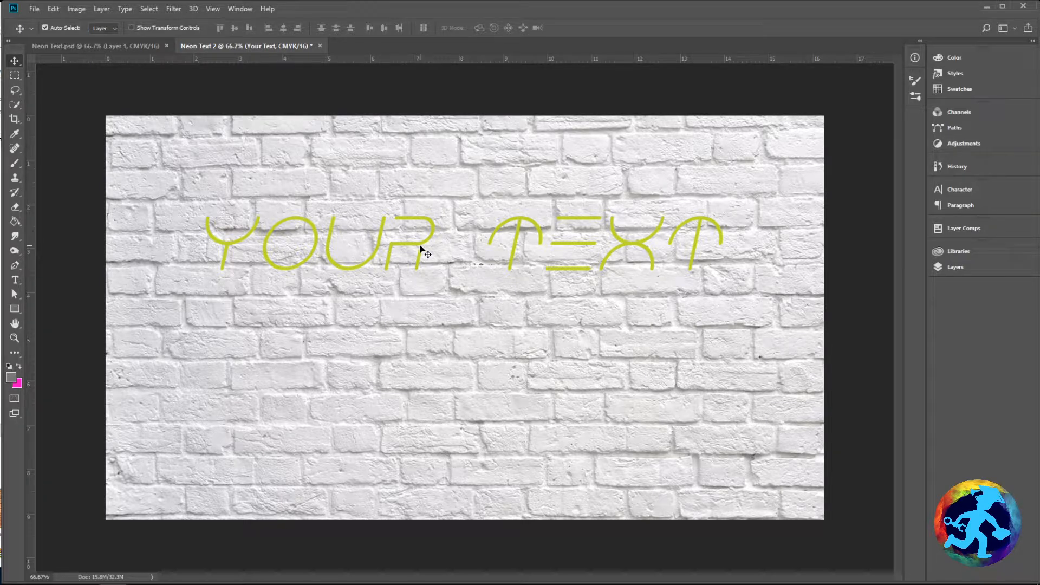
left_click(965, 269)
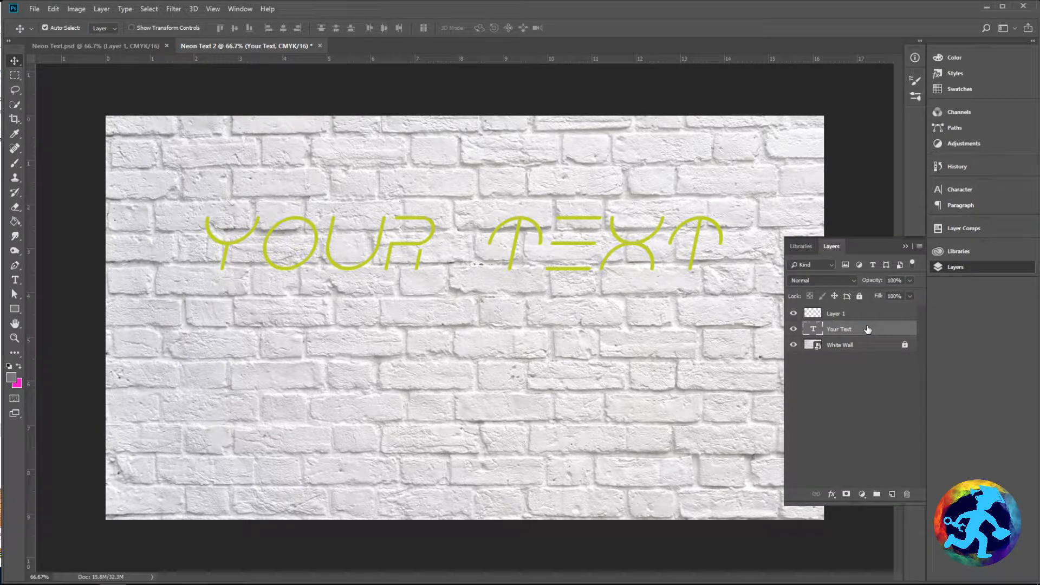
Step: Duplicate the Your Text layer and move one of the two text lines about 1.9 cm down the wall
left_click_drag(867, 329, 863, 338)
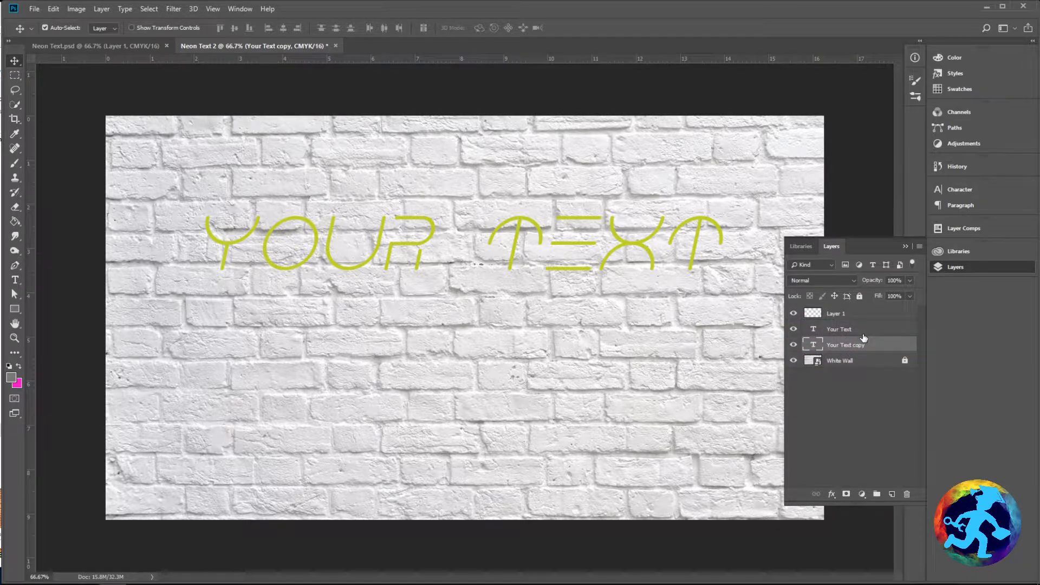
left_click(622, 243)
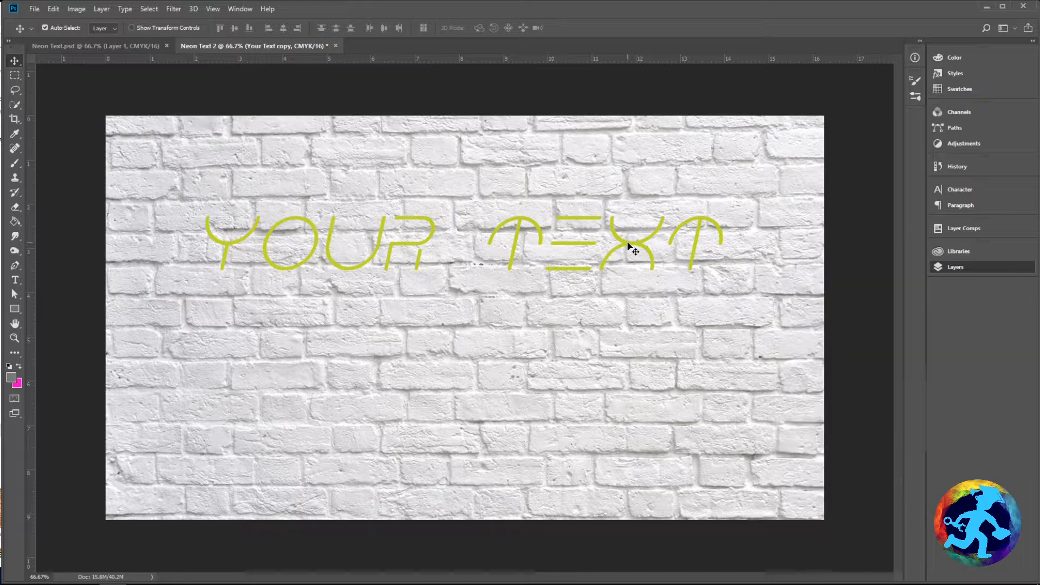
left_click_drag(623, 244, 629, 334)
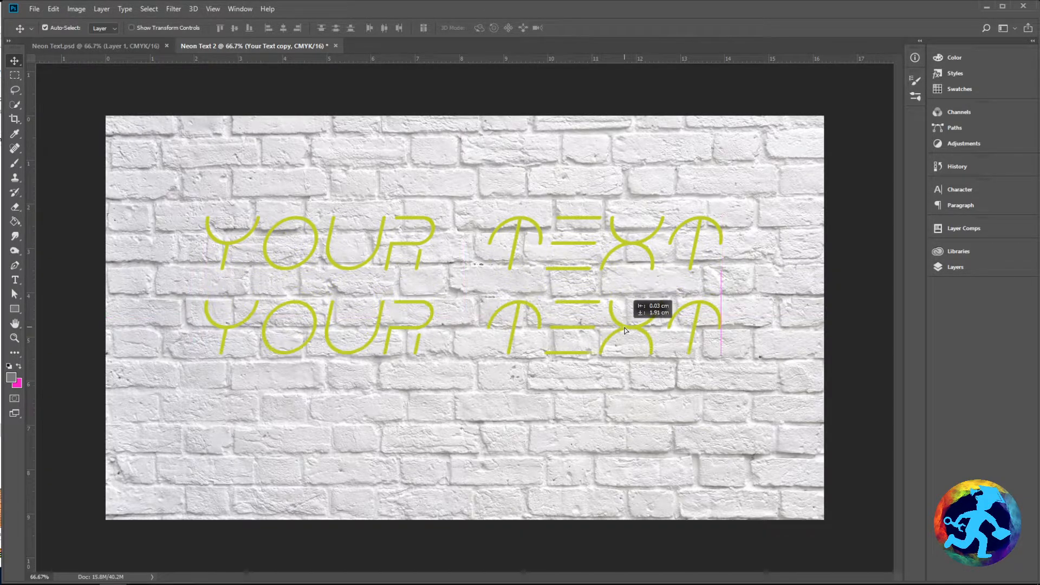
Step: Replace the lower line's wording with "IN NEON" and place it roughly centered below "YOUR TEXT"
key("t")
left_click(498, 312)
key("ctrl+a")
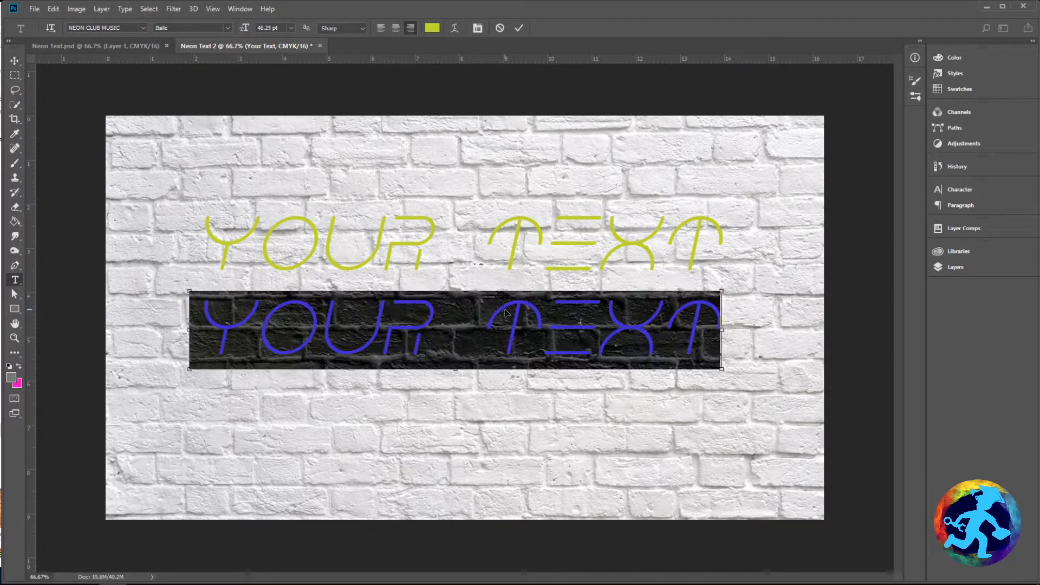
type("in")
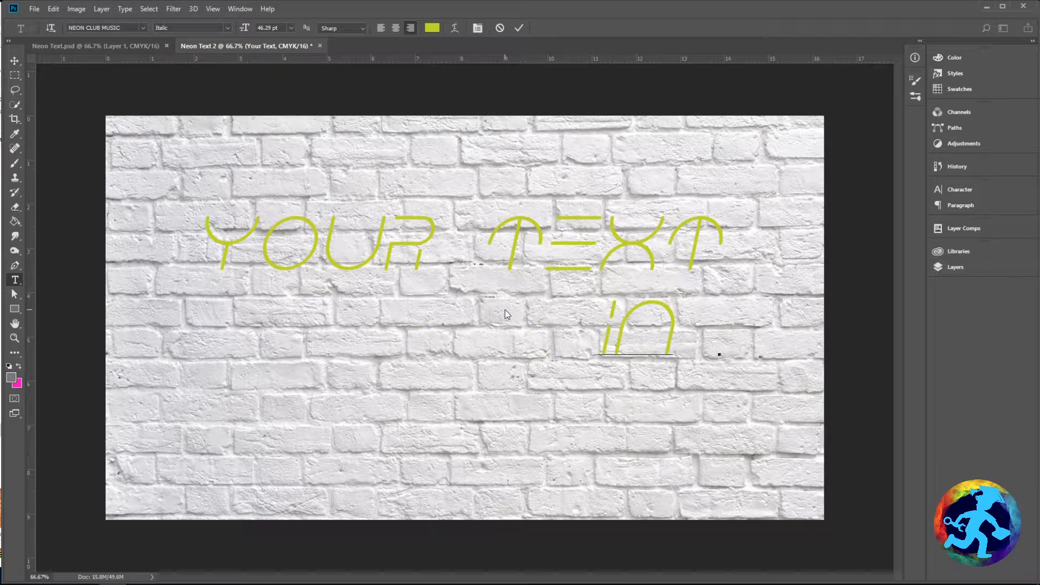
key("ctrl+a")
type("In")
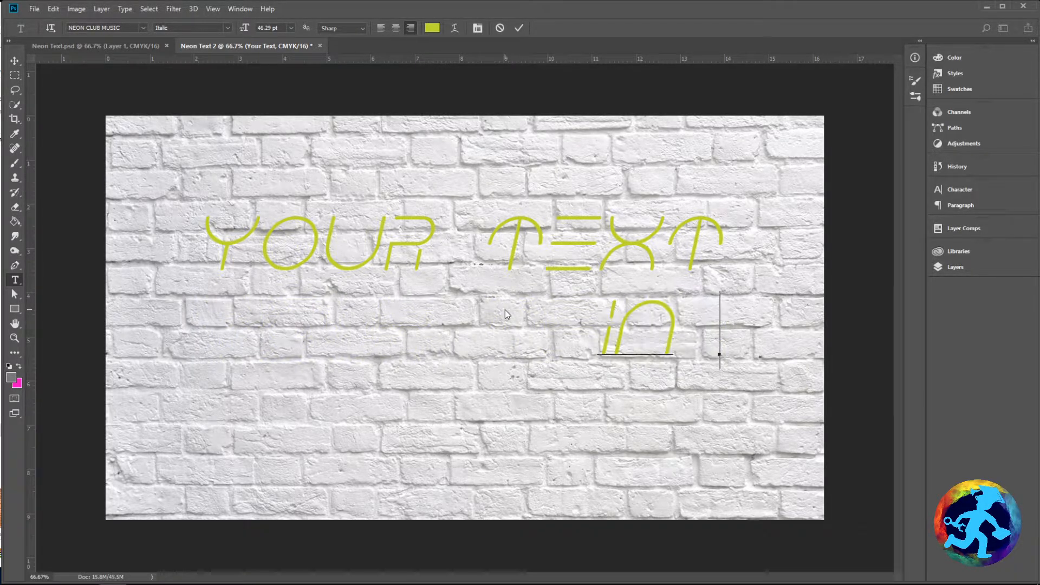
type(" neon")
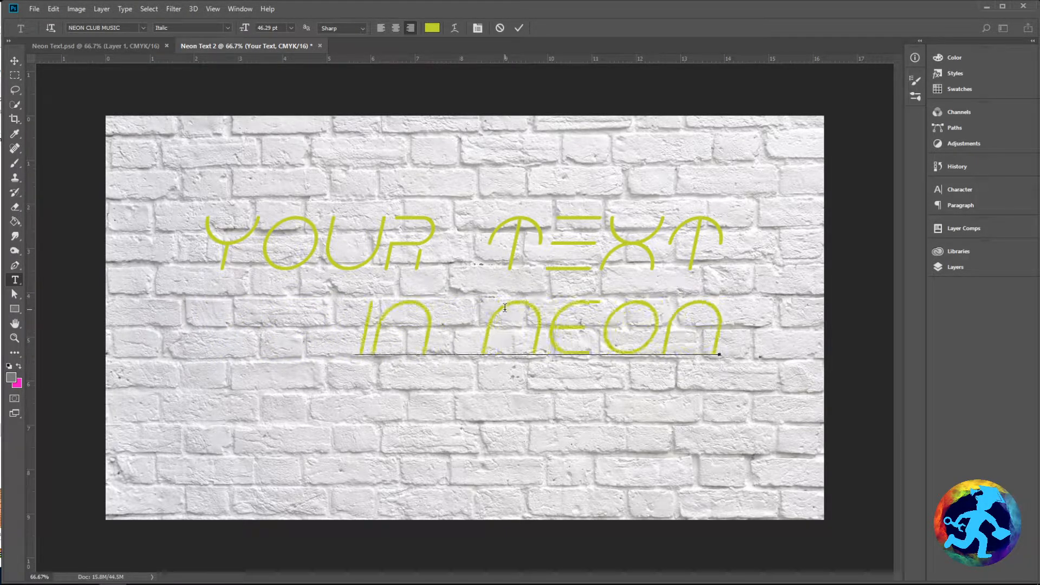
key("ctrl+Return")
left_click(15, 60)
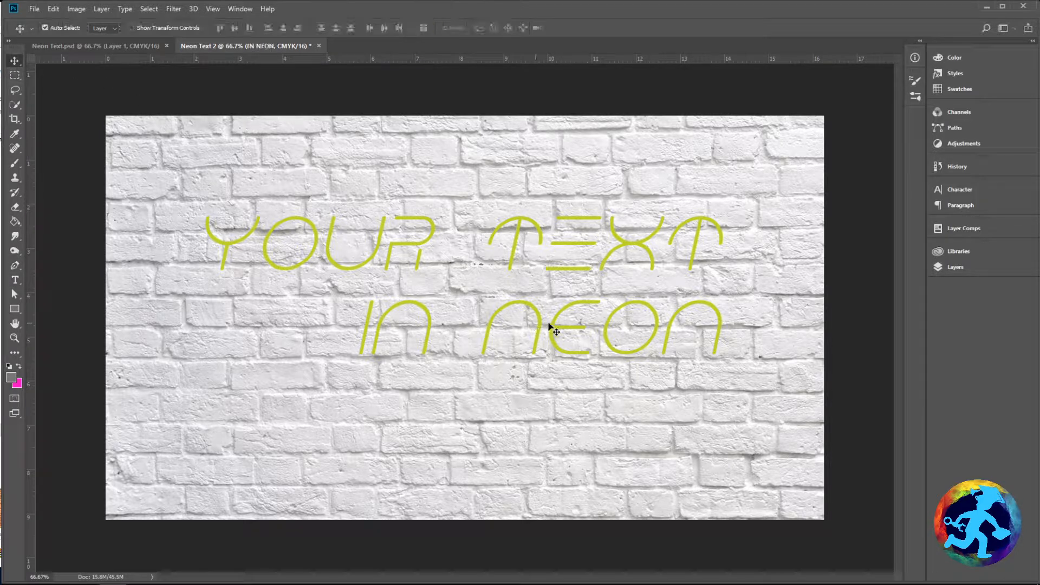
left_click_drag(538, 324, 454, 351)
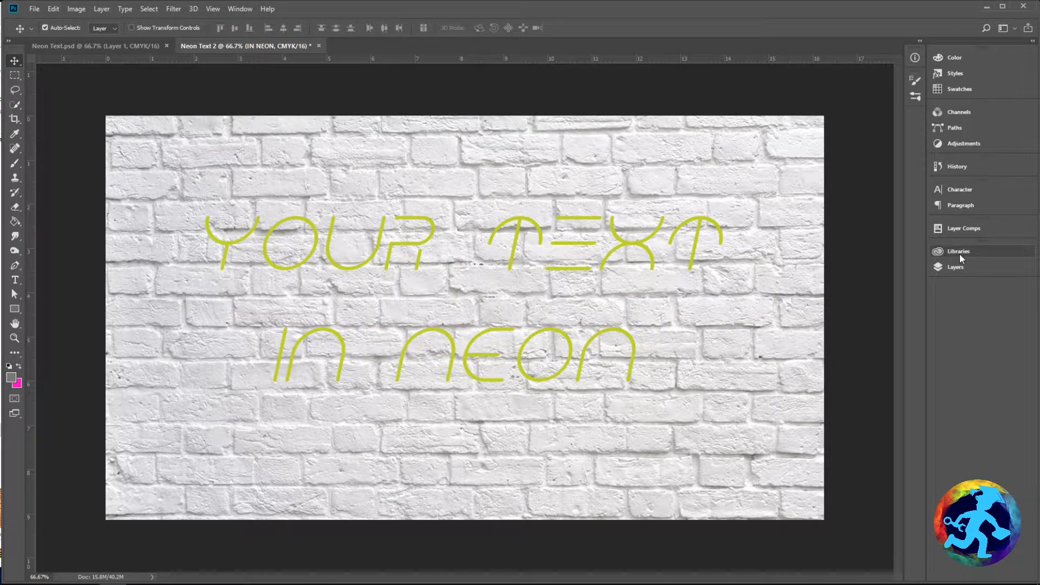
Step: Change the IN NEON text's font to Neon Regular and recenter the line under "YOUR TEXT"
left_click(957, 268)
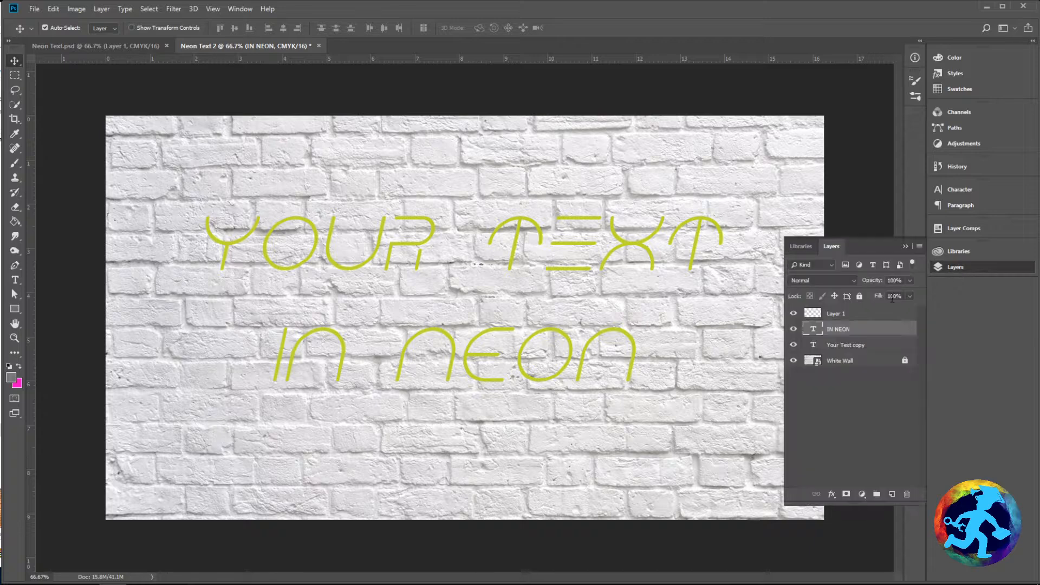
left_click(965, 189)
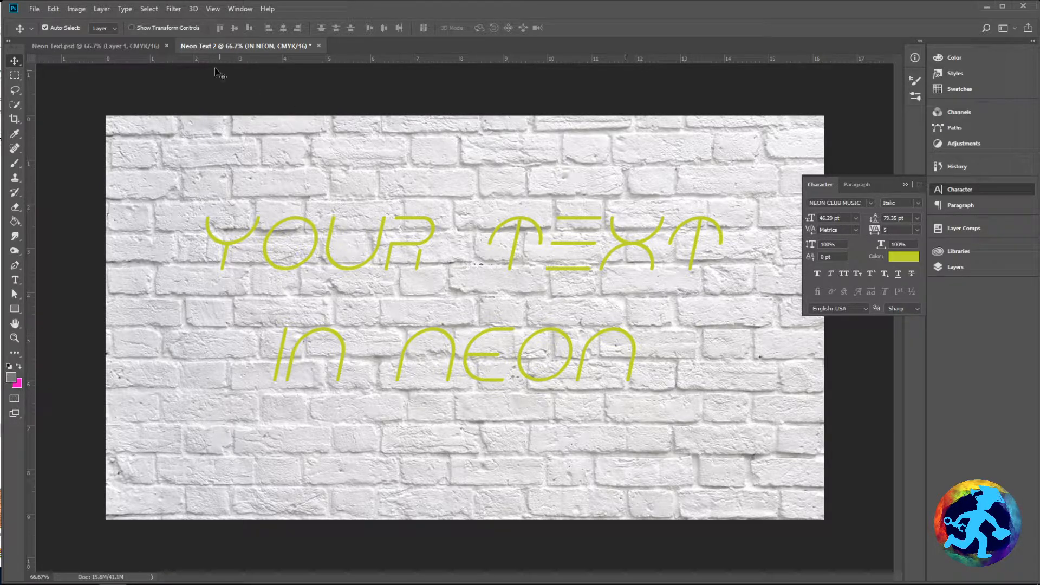
left_click(241, 10)
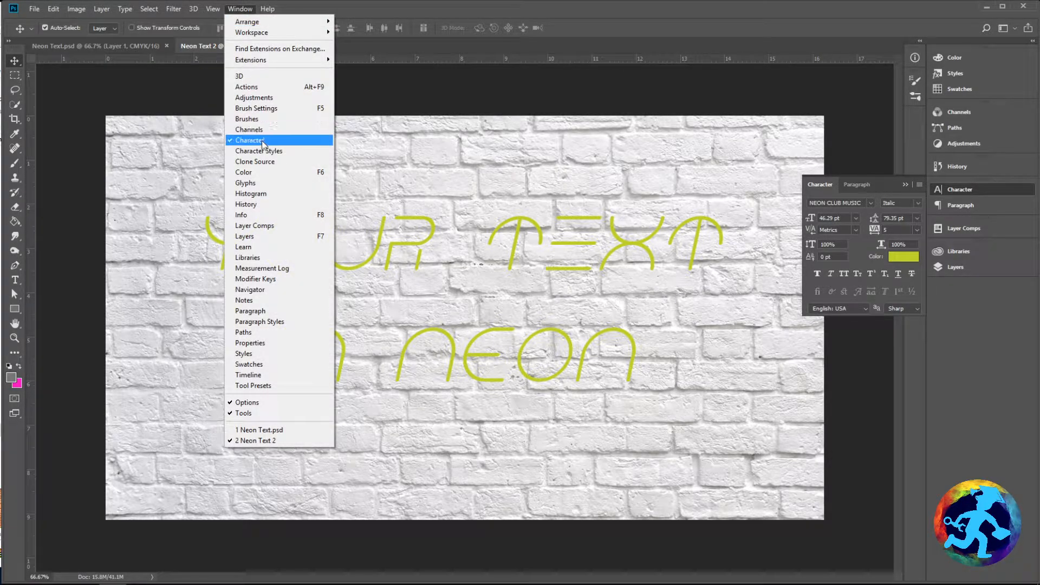
left_click(906, 184)
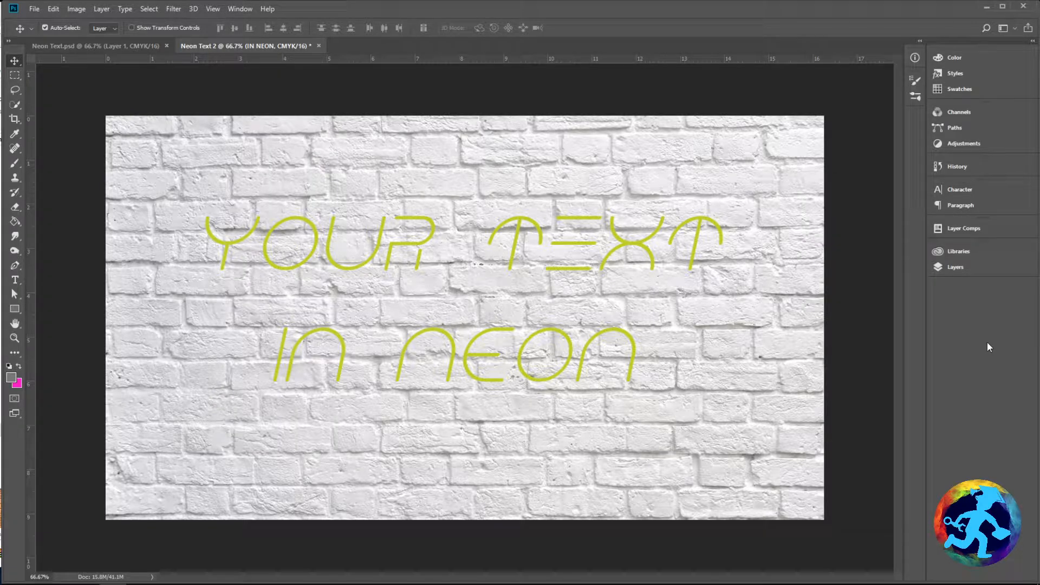
left_click(966, 189)
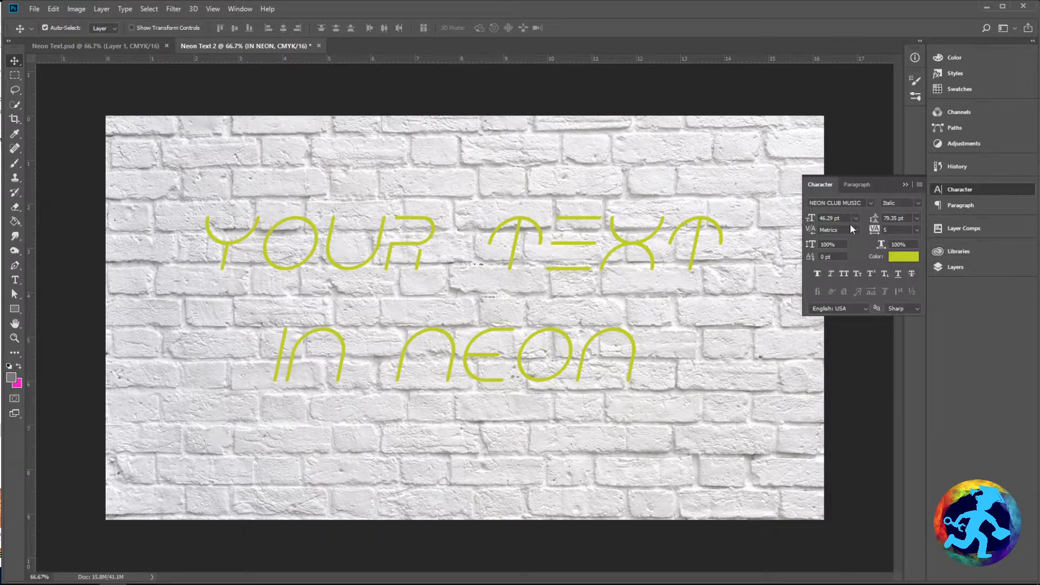
left_click(867, 204)
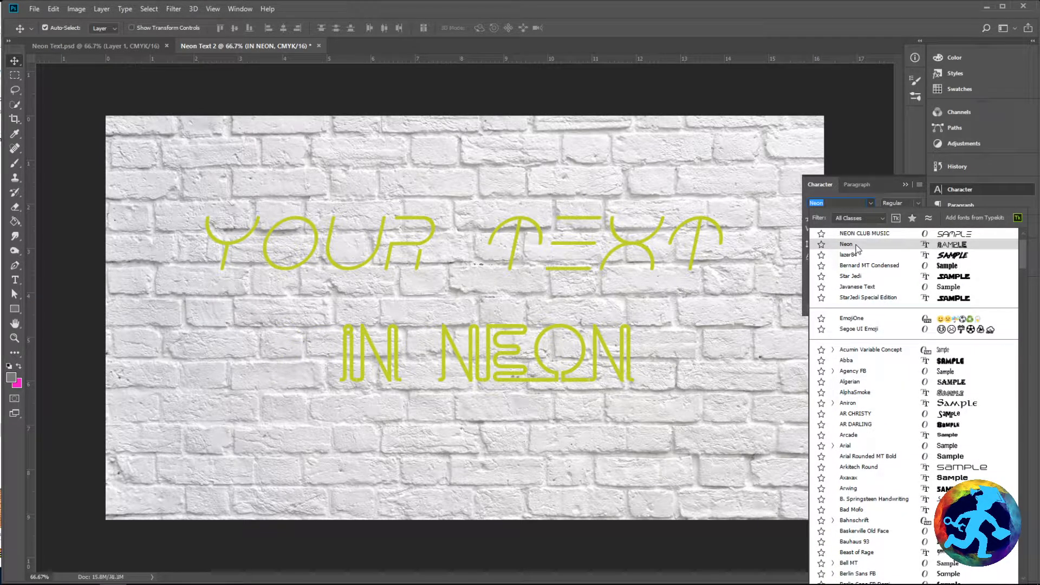
left_click(857, 246)
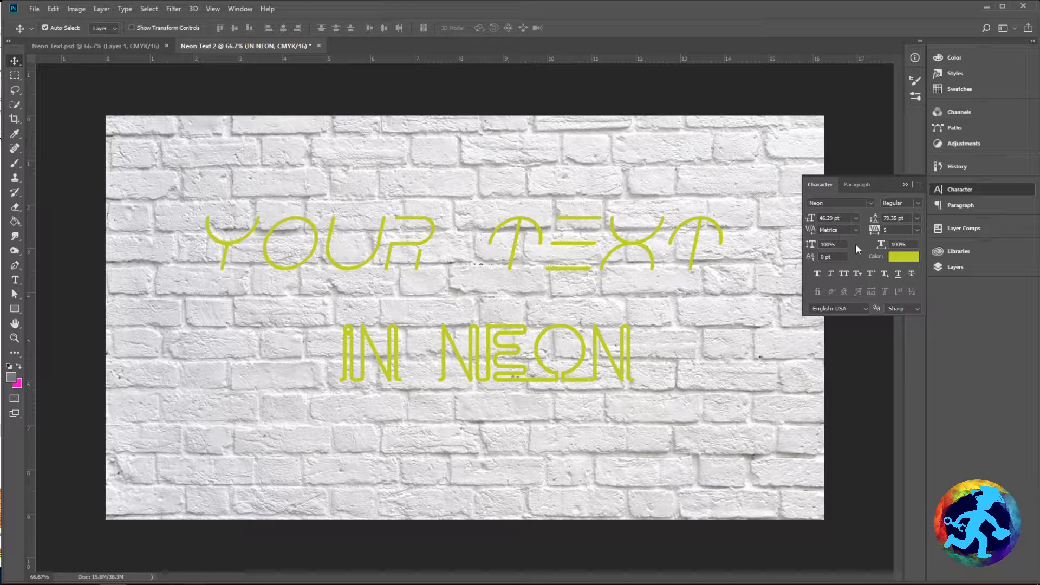
left_click_drag(384, 343, 368, 337)
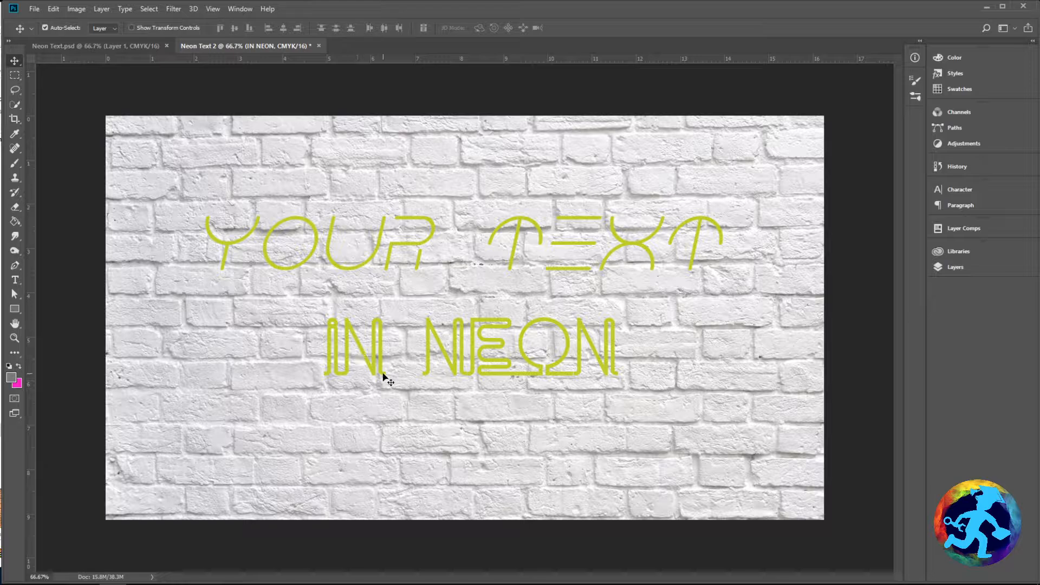
Step: Inspect the IN NEON lettering up close, then center it below "YOUR TEXT" and enlarge it proportionally
key("ctrl+plus")
key("ctrl+plus")
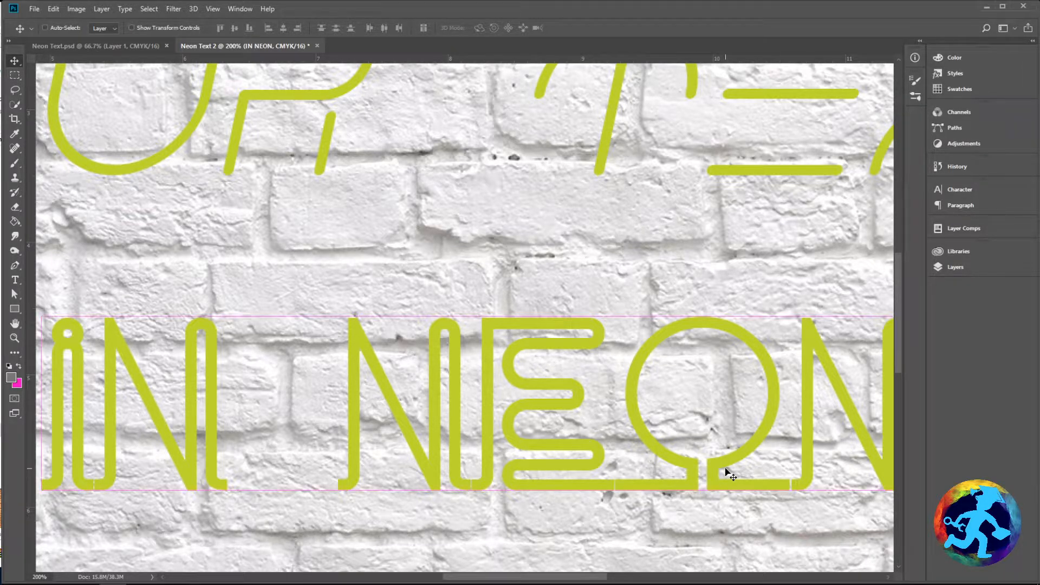
key("ctrl+minus")
key("ctrl+minus")
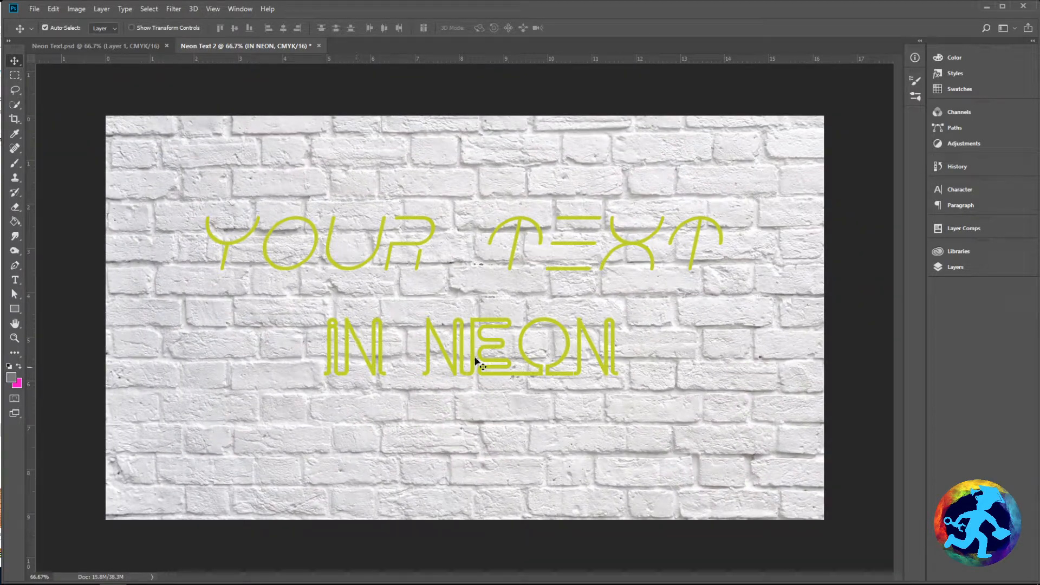
key("ctrl+plus")
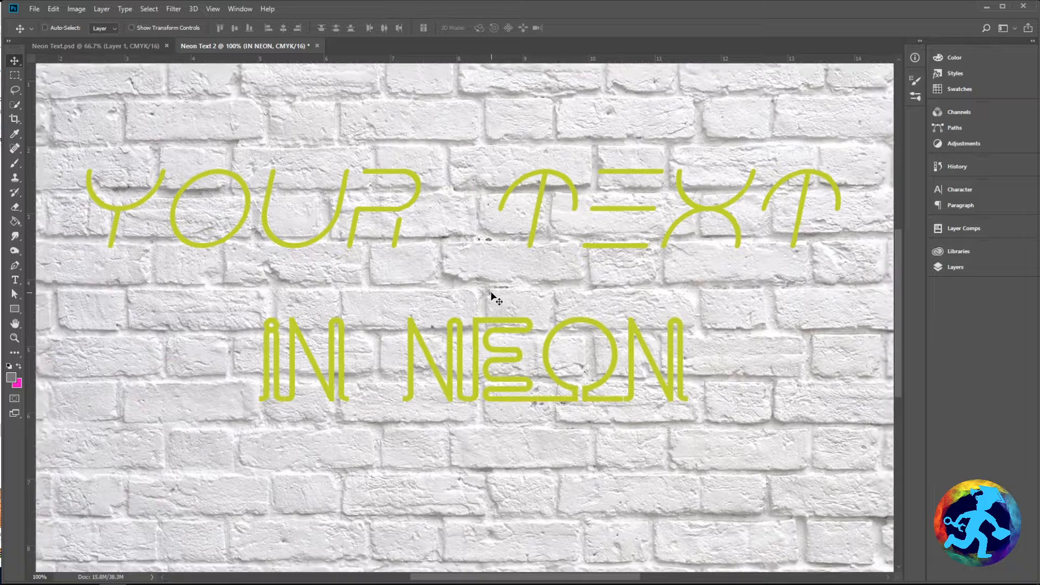
key("ctrl+minus")
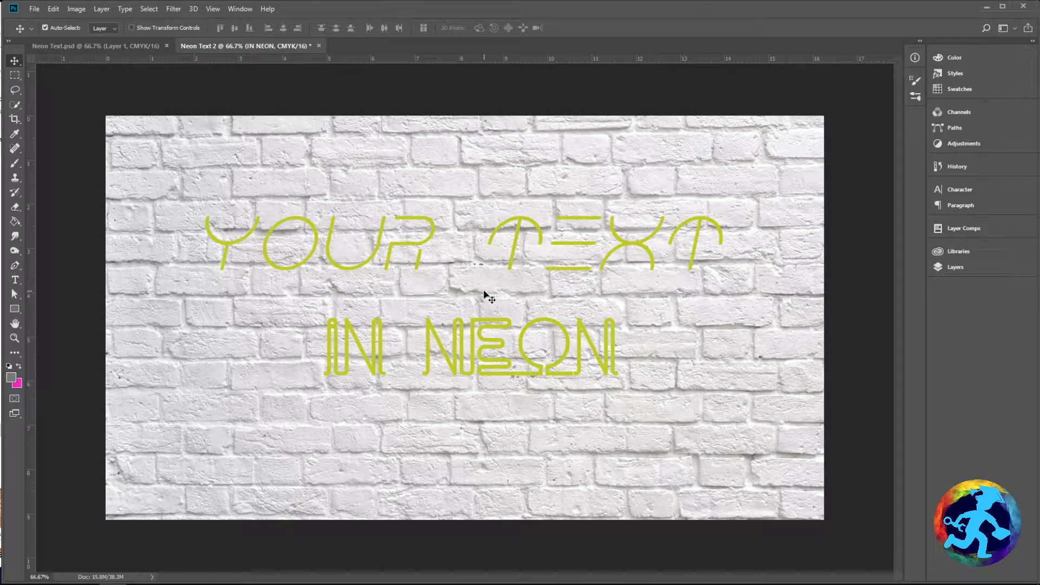
left_click_drag(472, 340, 479, 306)
key("ctrl+t")
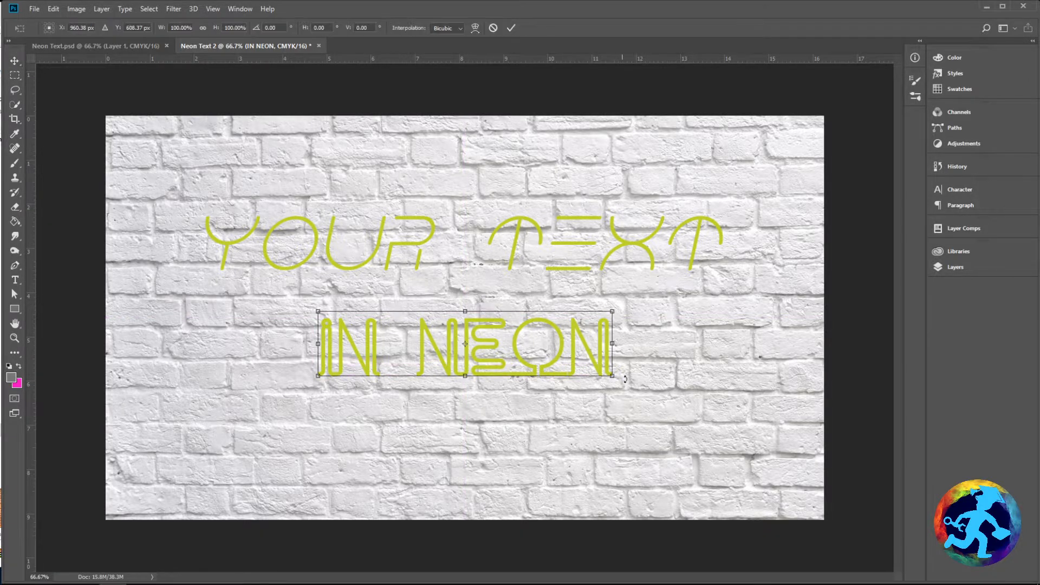
left_click_drag(614, 378, 527, 372)
key("Return")
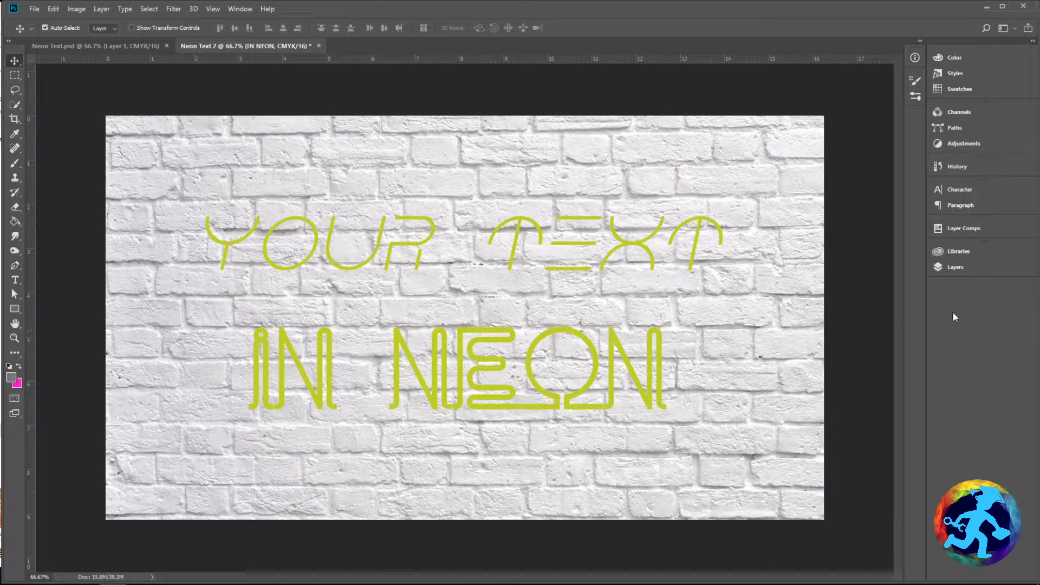
Step: Delete the empty Layer 1 above the text layers
left_click(967, 268)
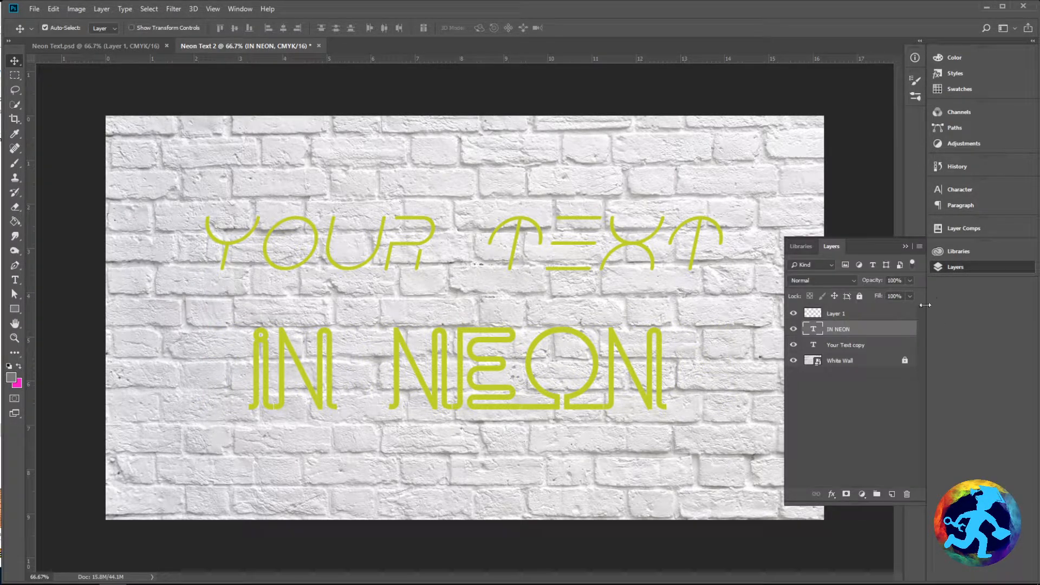
left_click(855, 314)
left_click(912, 495)
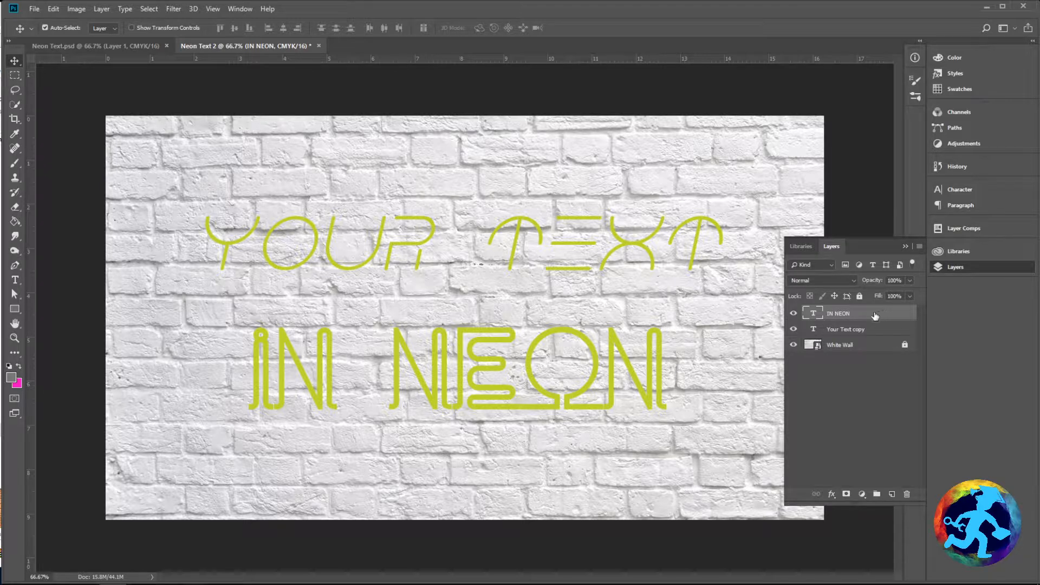
Step: Enable Bevel & Emboss with its Contour option in the IN NEON layer's style, and display the bevel settings
double_click(841, 316)
key("Return")
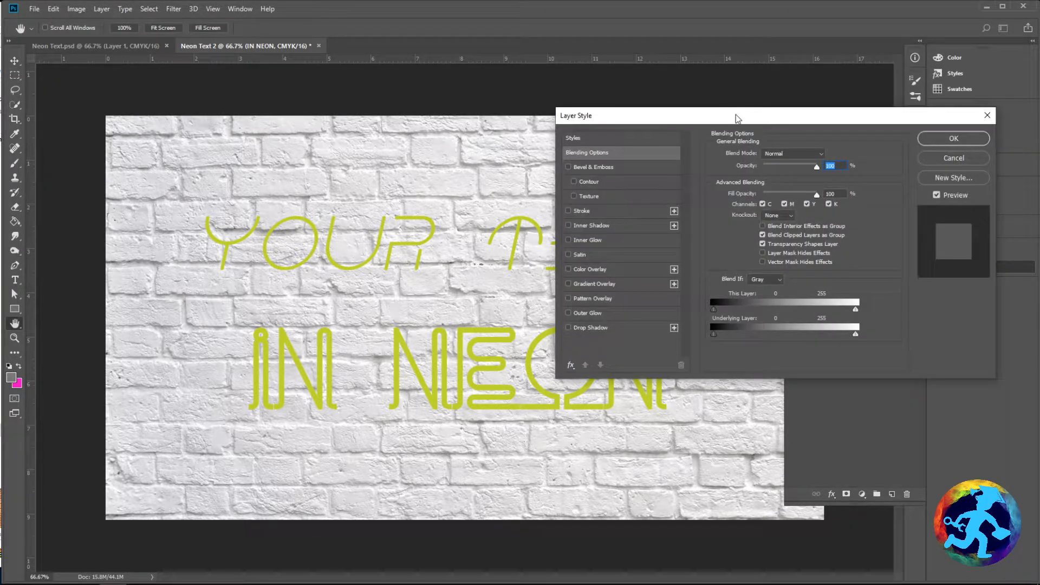
left_click_drag(735, 116, 684, 113)
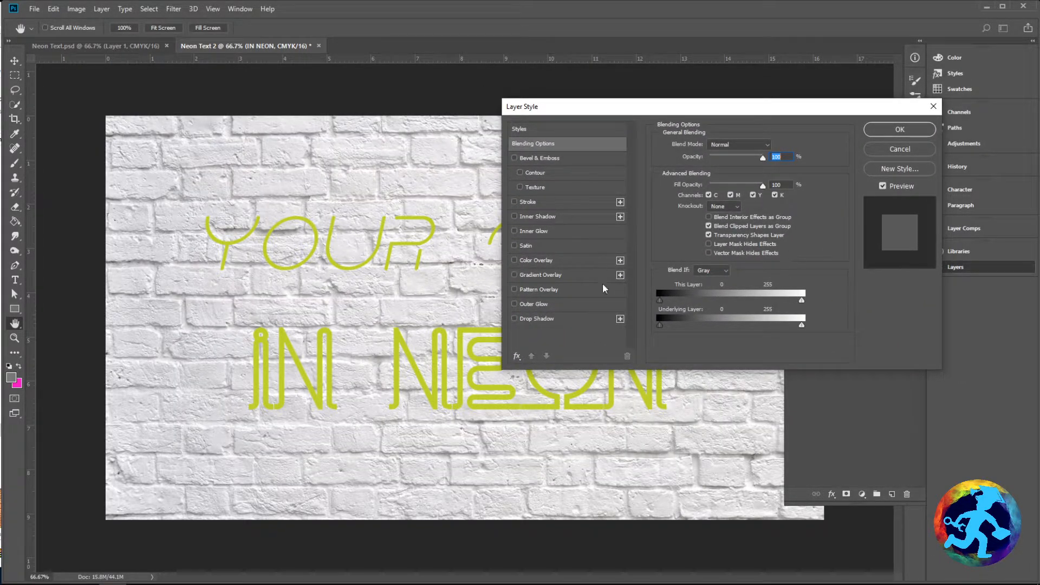
left_click(513, 158)
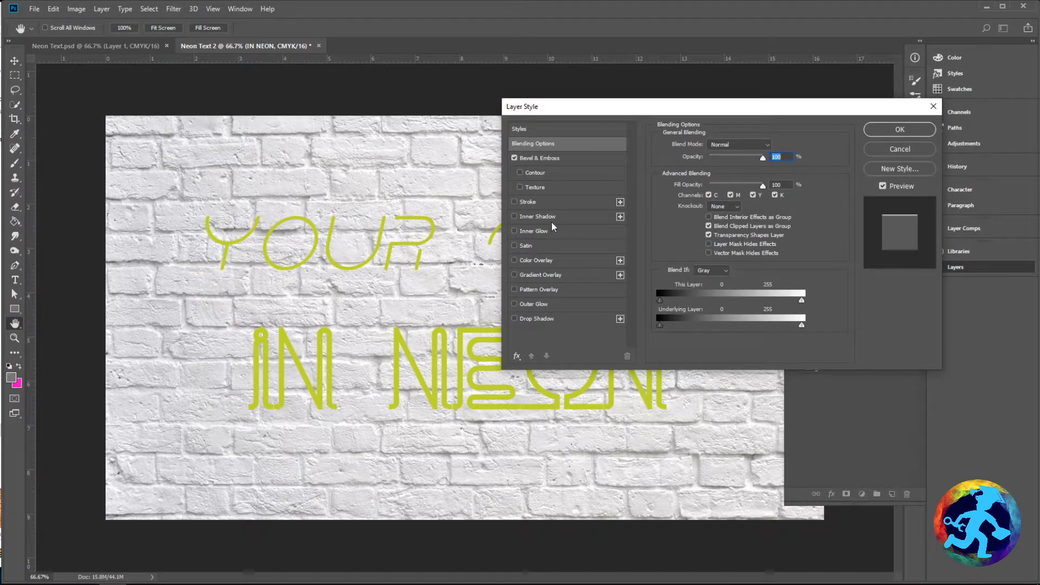
left_click(552, 172)
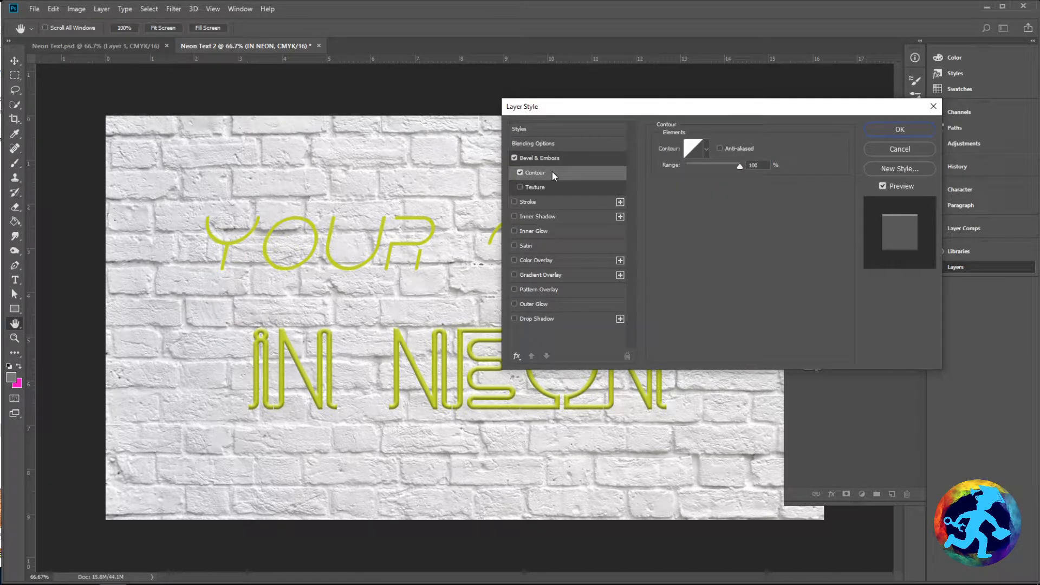
left_click(519, 172)
left_click(519, 172)
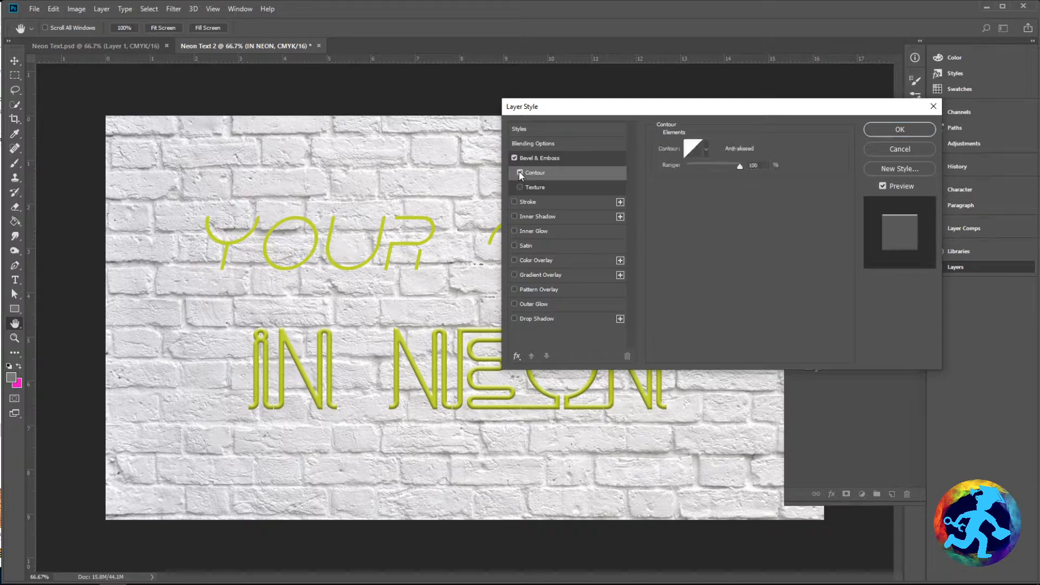
left_click(557, 159)
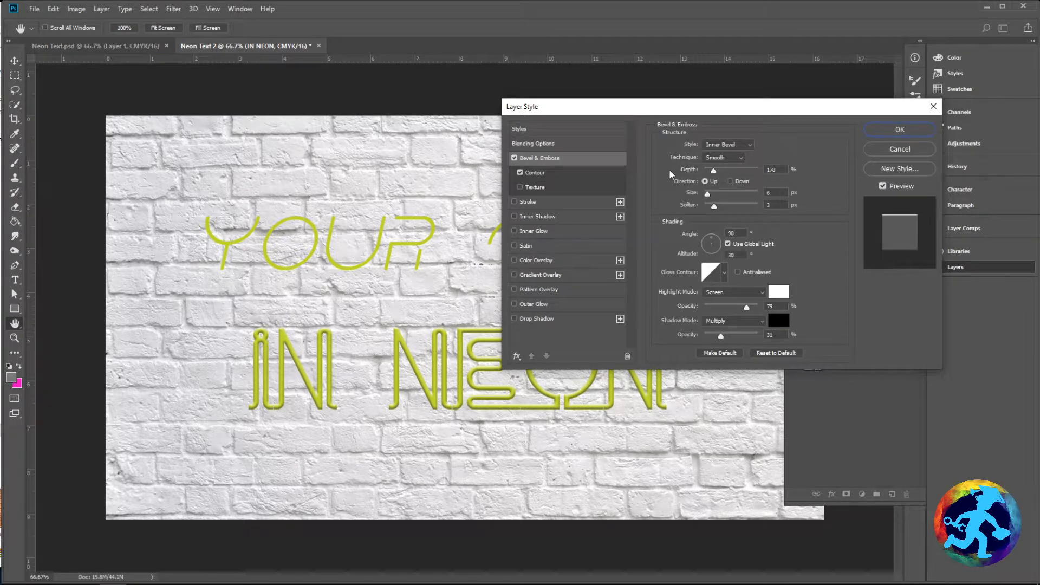
Step: Try the Outer Bevel style on the IN NEON layer's bevel, and return it to Inner Bevel
left_click(730, 145)
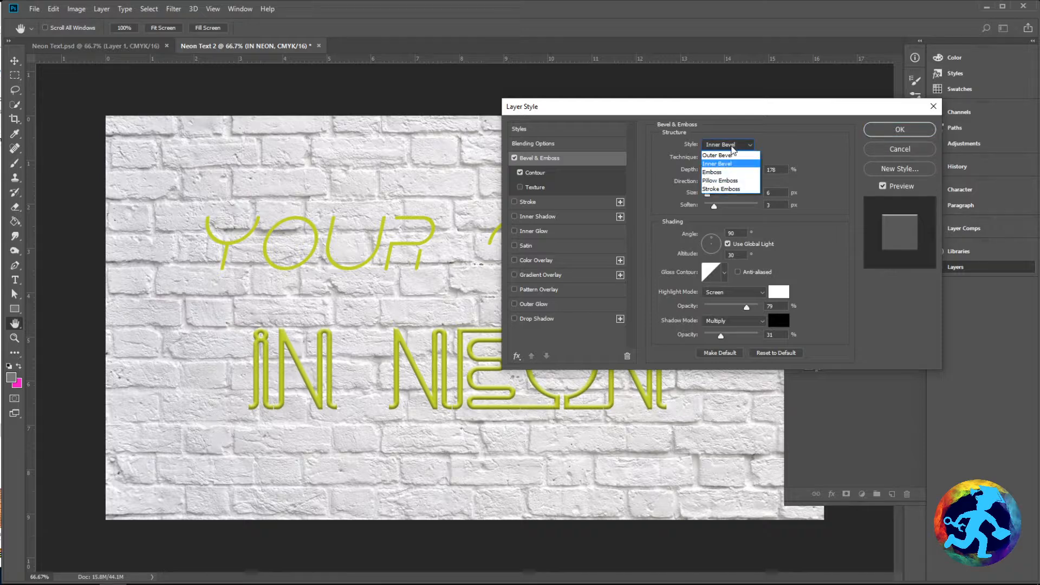
left_click(730, 155)
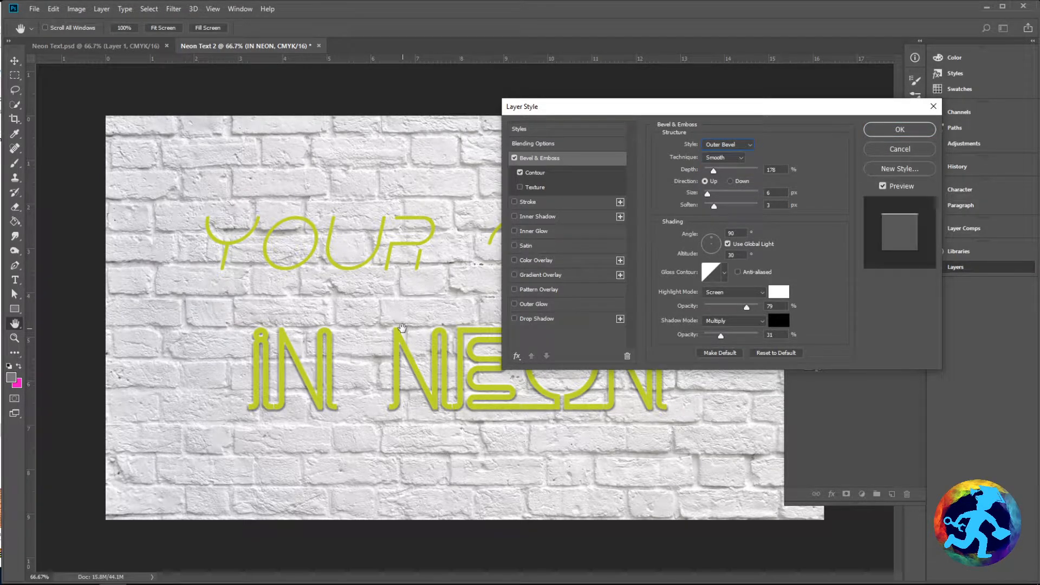
left_click(723, 143)
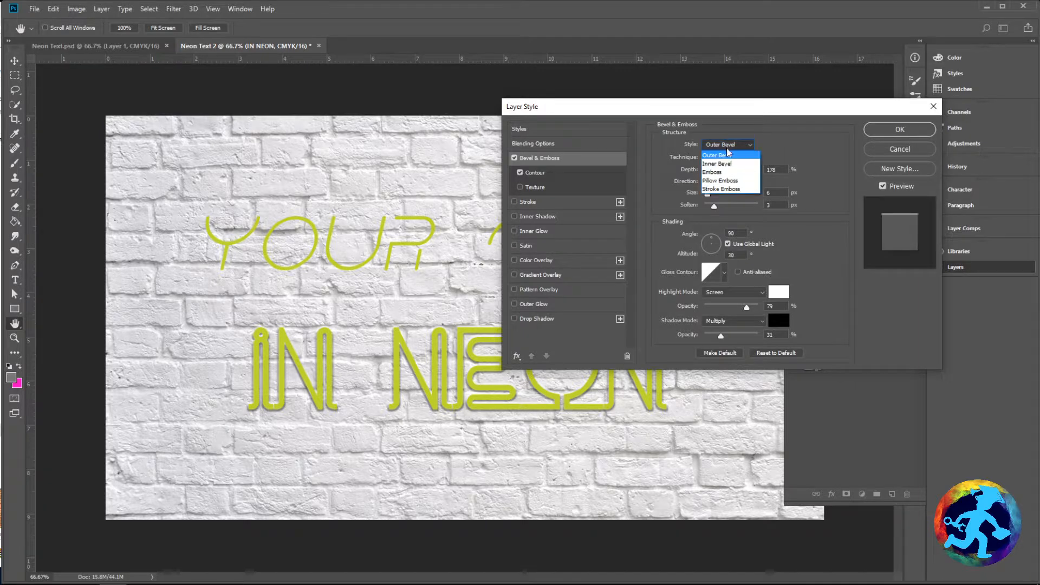
left_click(724, 158)
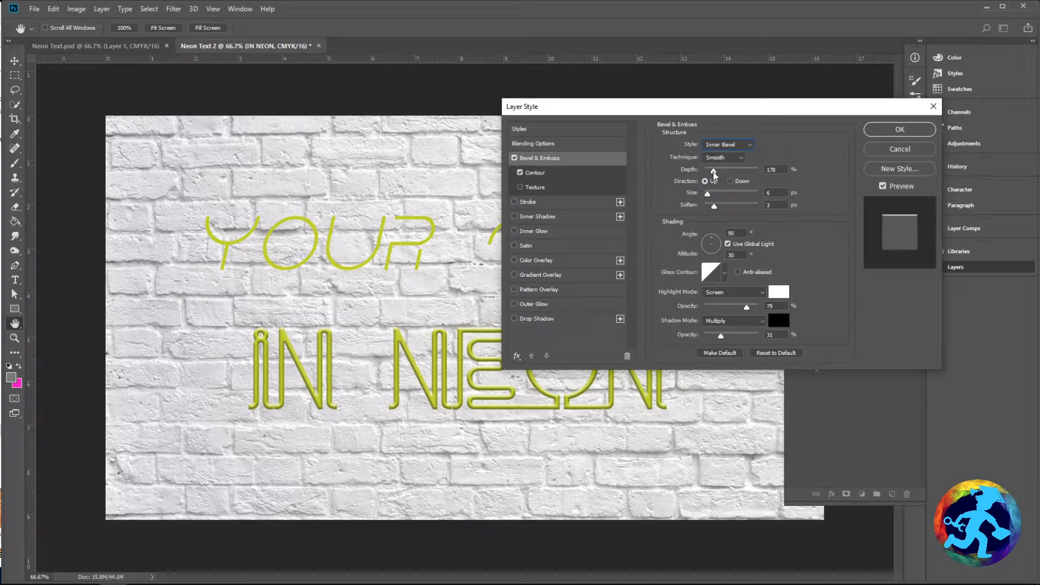
Step: Increase the Bevel & Emboss depth on the IN NEON layer to 324%, checking the lettering up close
left_click_drag(721, 172, 717, 170)
key("ctrl+plus")
key("ctrl+plus")
key("ctrl+plus")
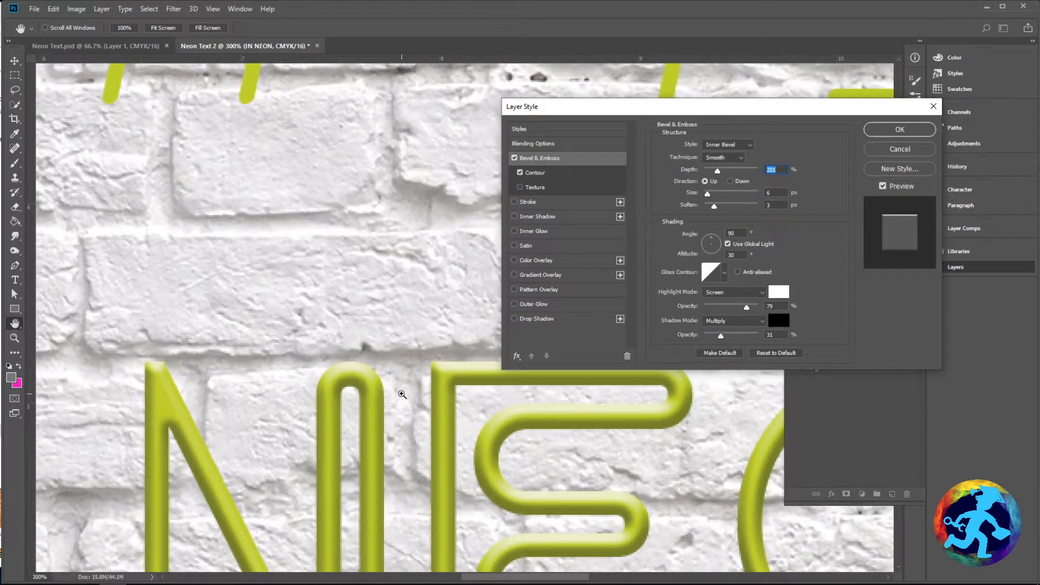
scroll(411, 343, "down", 1)
left_click_drag(412, 343, 409, 167)
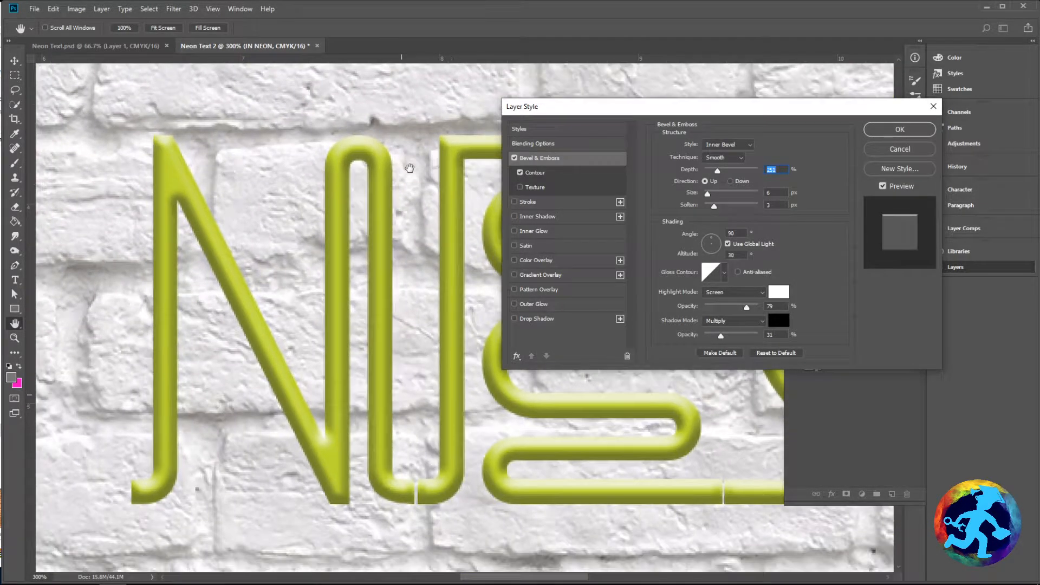
mouse_move(718, 171)
left_mouse_down()
mouse_move(755, 173)
mouse_move(695, 171)
mouse_move(720, 168)
left_mouse_up()
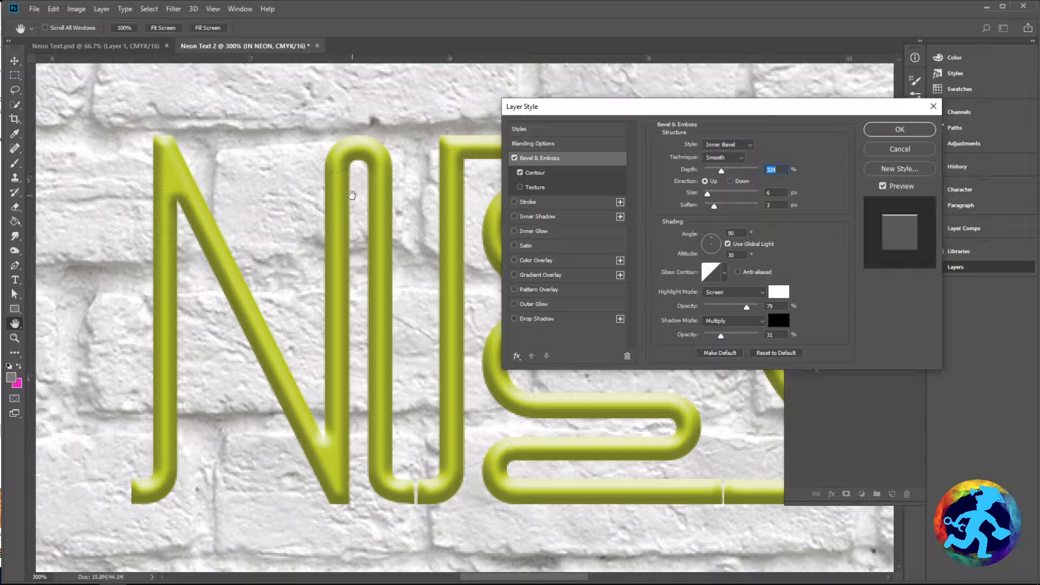
Step: Set the IN NEON bevel's size to 8 px and its soften value to 3 px
mouse_move(707, 194)
left_mouse_down()
mouse_move(720, 194)
mouse_move(710, 195)
left_mouse_up()
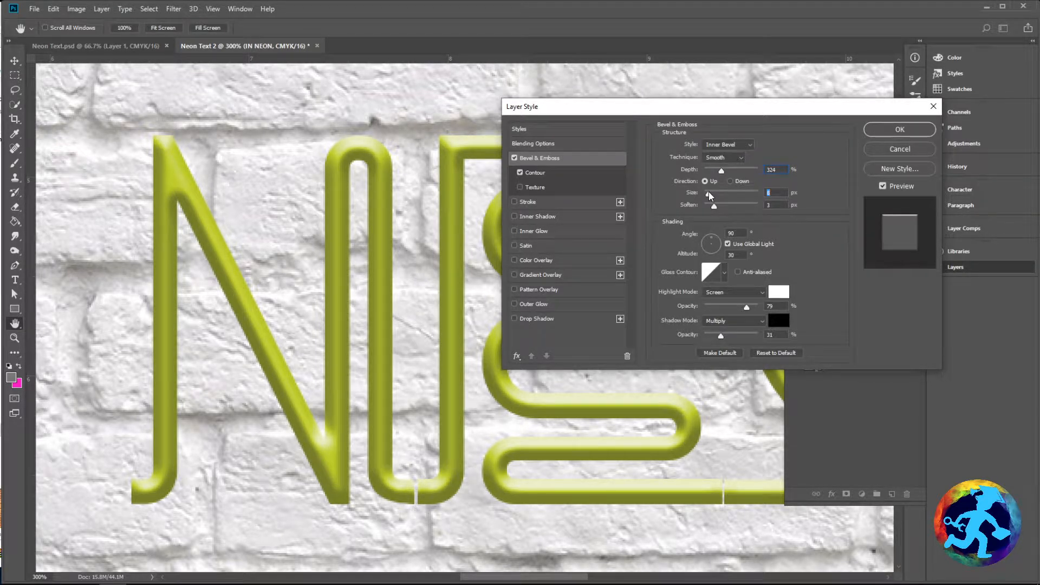
mouse_move(714, 206)
left_mouse_down()
mouse_move(729, 206)
mouse_move(716, 208)
left_mouse_up()
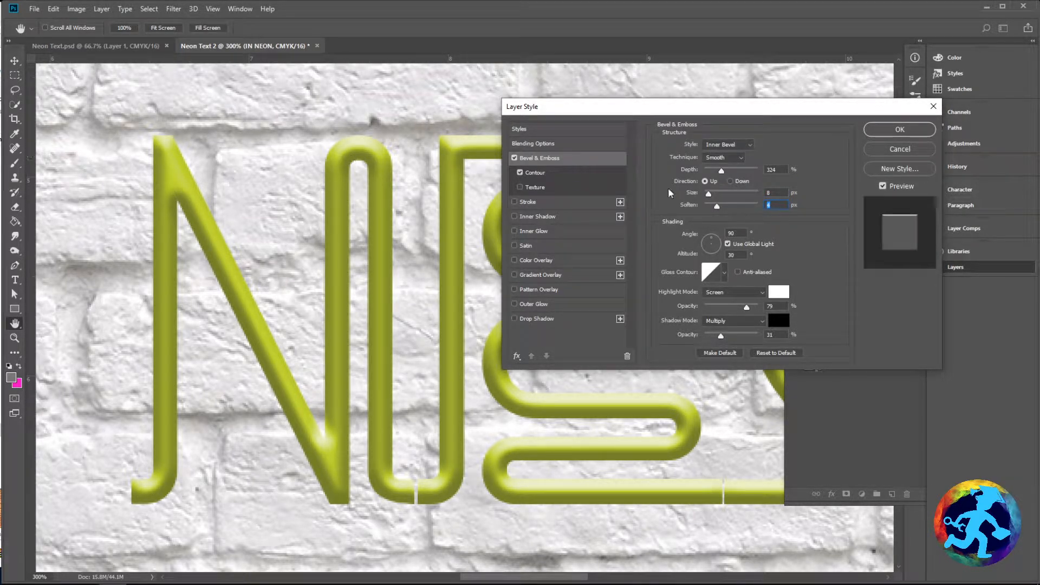
left_click_drag(715, 204, 712, 204)
Step: Set the IN NEON bevel's angle to 88°, altitude to 42° and shadow opacity to 19%, and apply the layer style
mouse_move(713, 241)
left_mouse_down()
mouse_move(703, 241)
mouse_move(713, 239)
left_mouse_up()
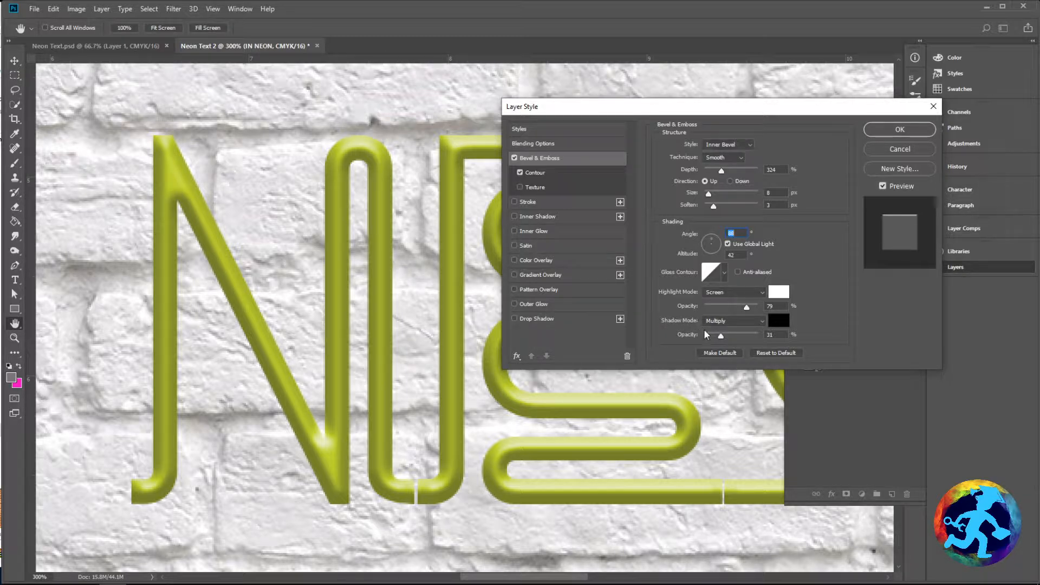
left_click_drag(720, 336, 714, 336)
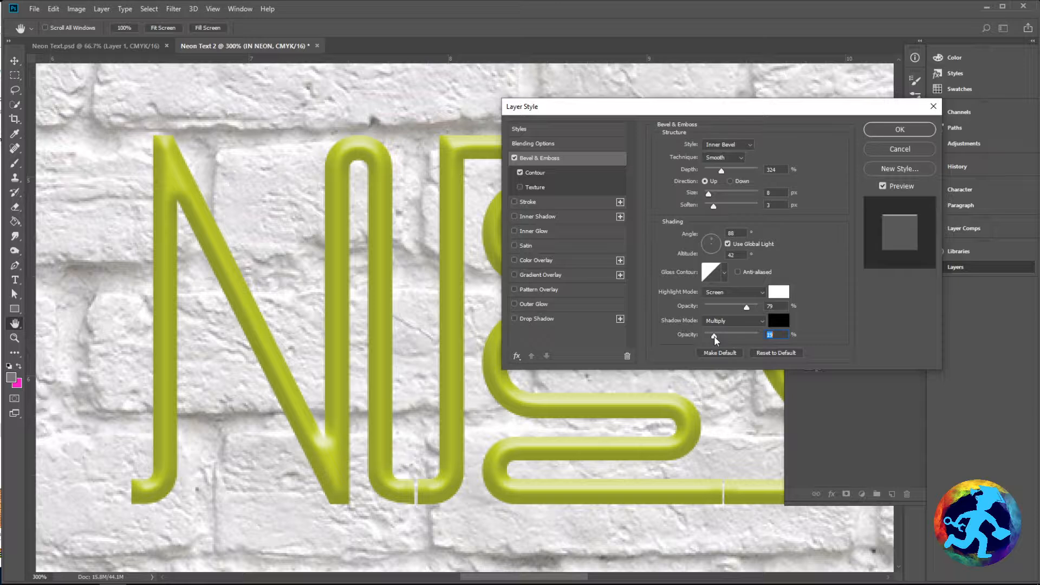
left_click(745, 305)
left_click_drag(746, 307, 746, 308)
key("ctrl+minus")
key("ctrl+minus")
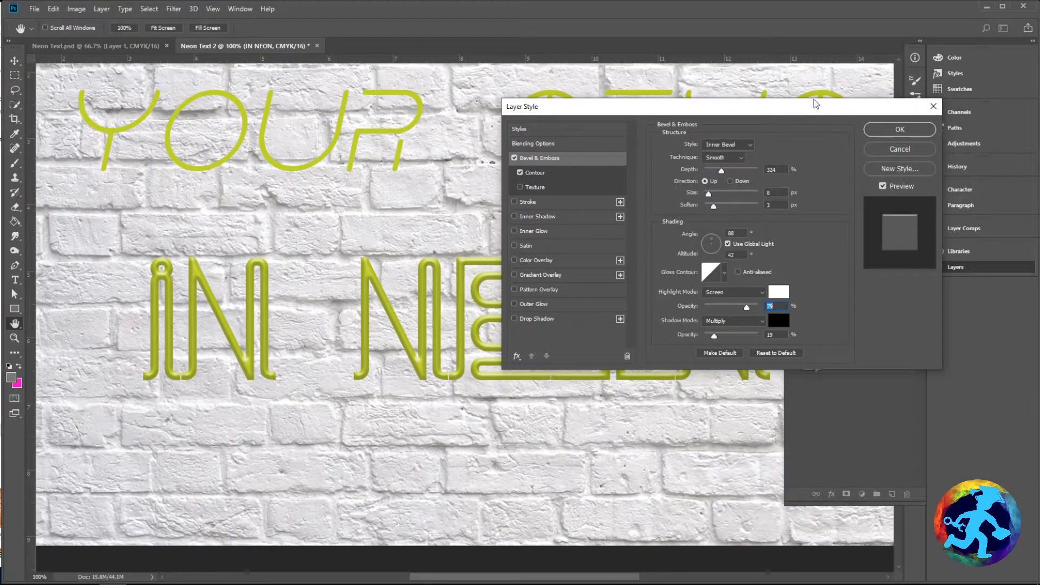
left_click(919, 131)
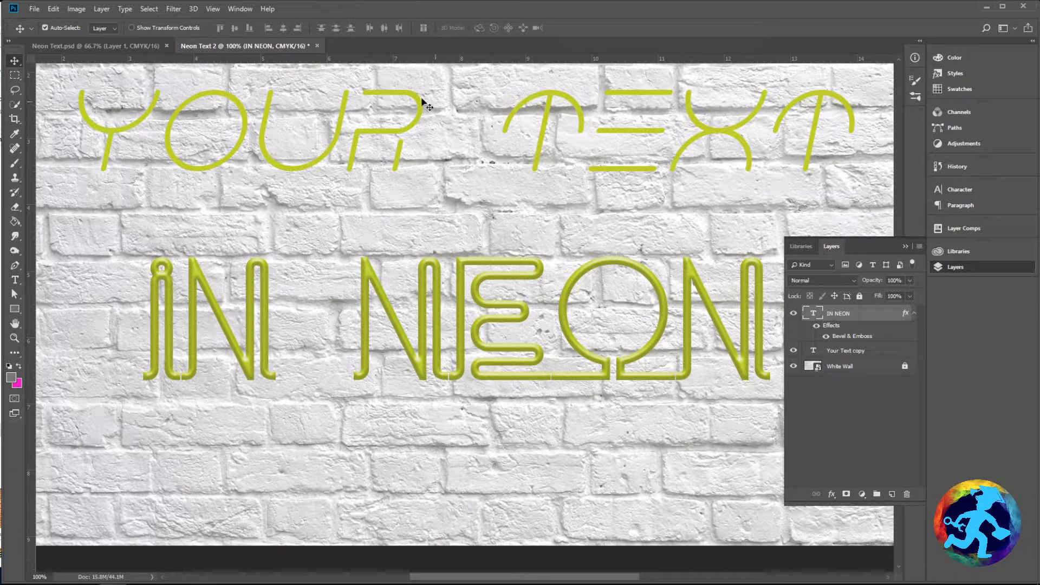
Step: Sample the lime green of the "YOUR TEXT" lettering as the background color with the Eyedropper tool
left_click(464, 271)
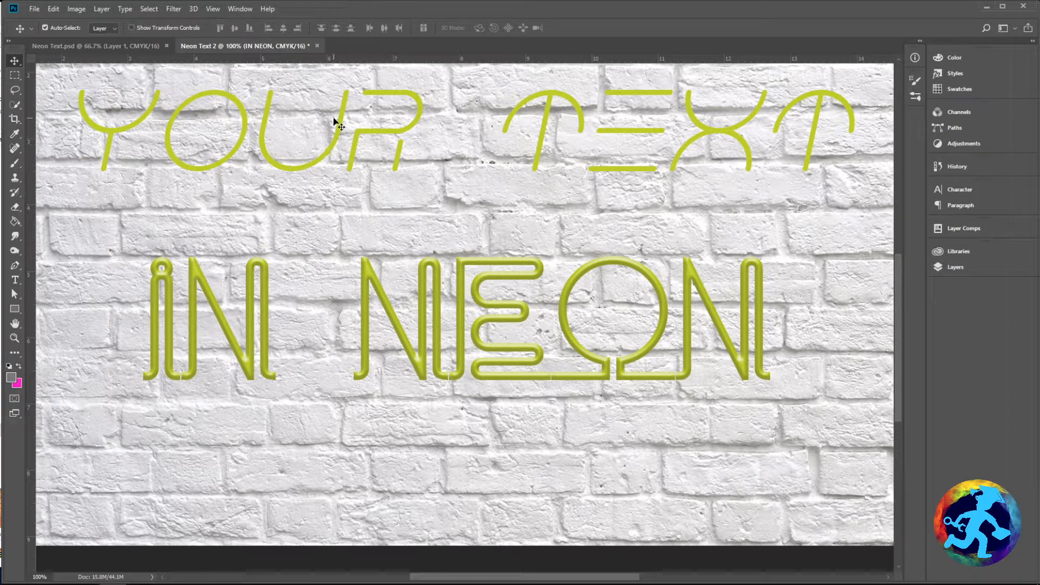
left_click(13, 138)
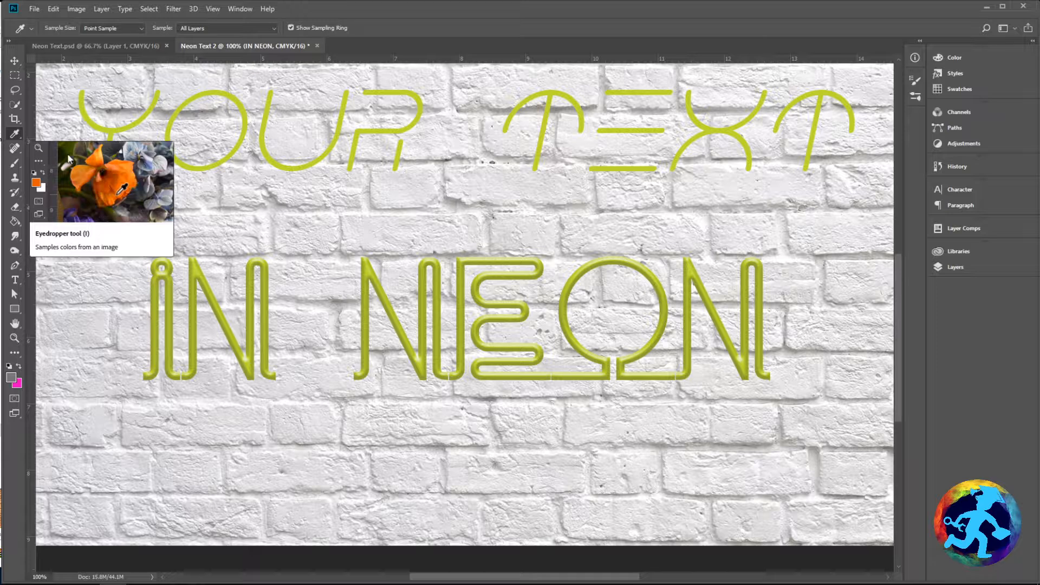
right_click(14, 135)
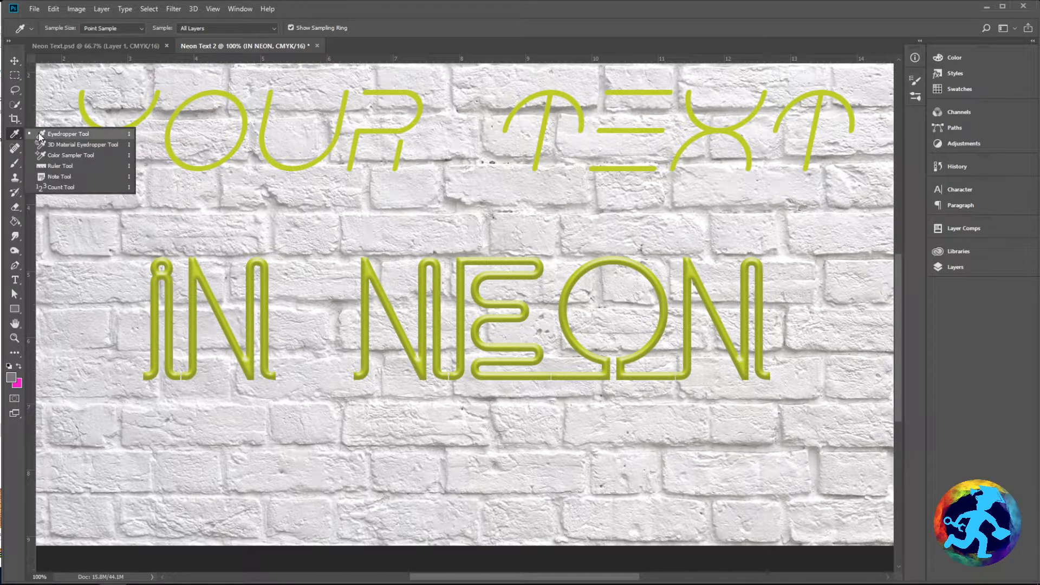
left_click(39, 136)
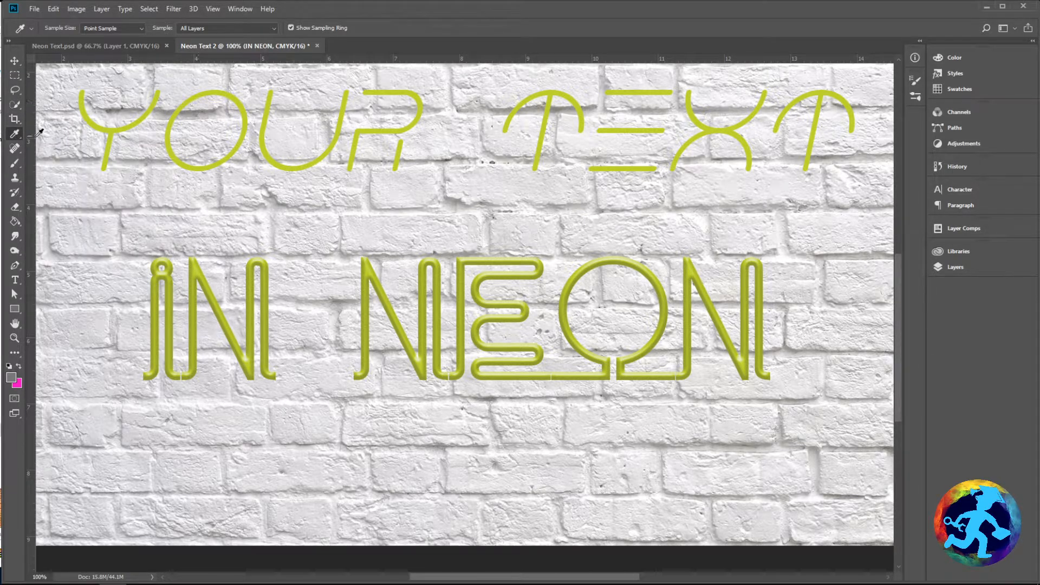
right_click(13, 136)
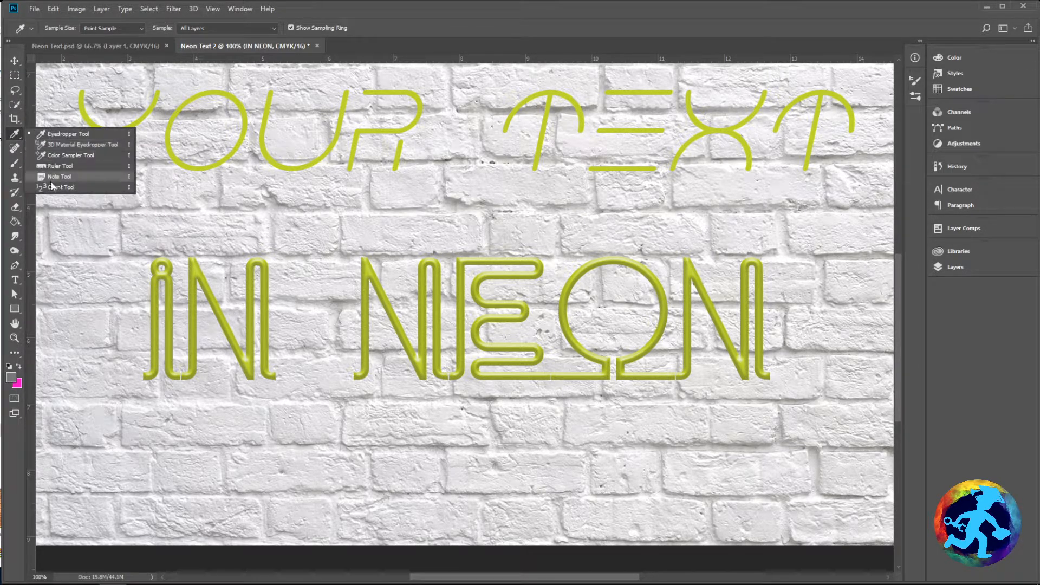
left_click(53, 135)
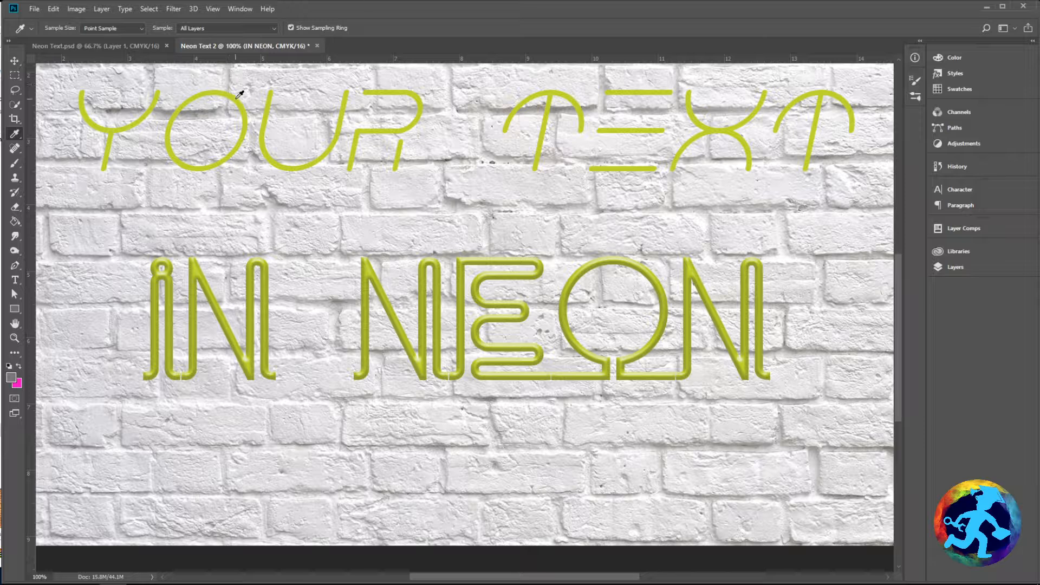
left_click(237, 97, "alt")
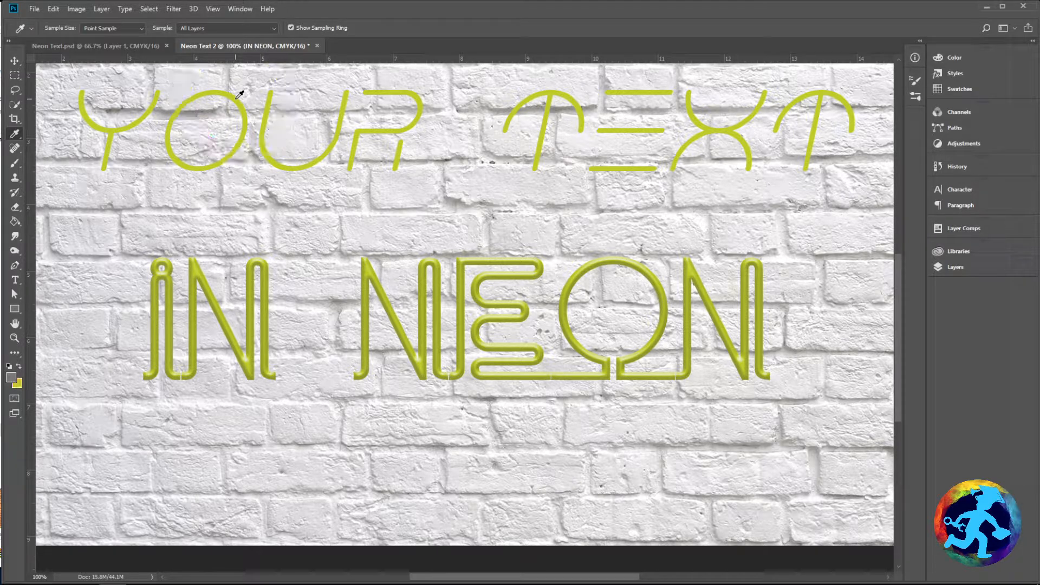
left_click(18, 384)
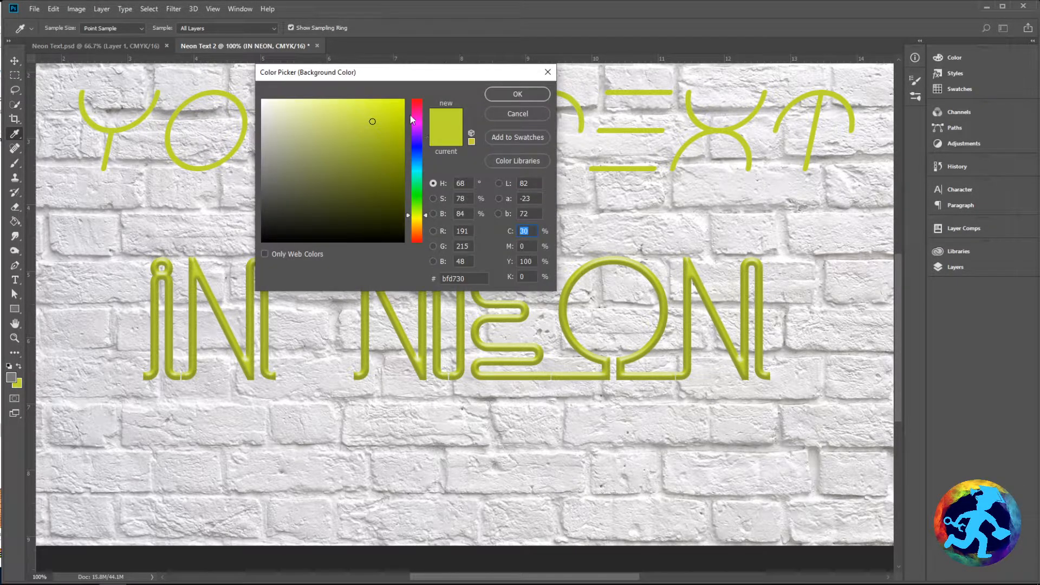
double_click(464, 279)
left_click(518, 113)
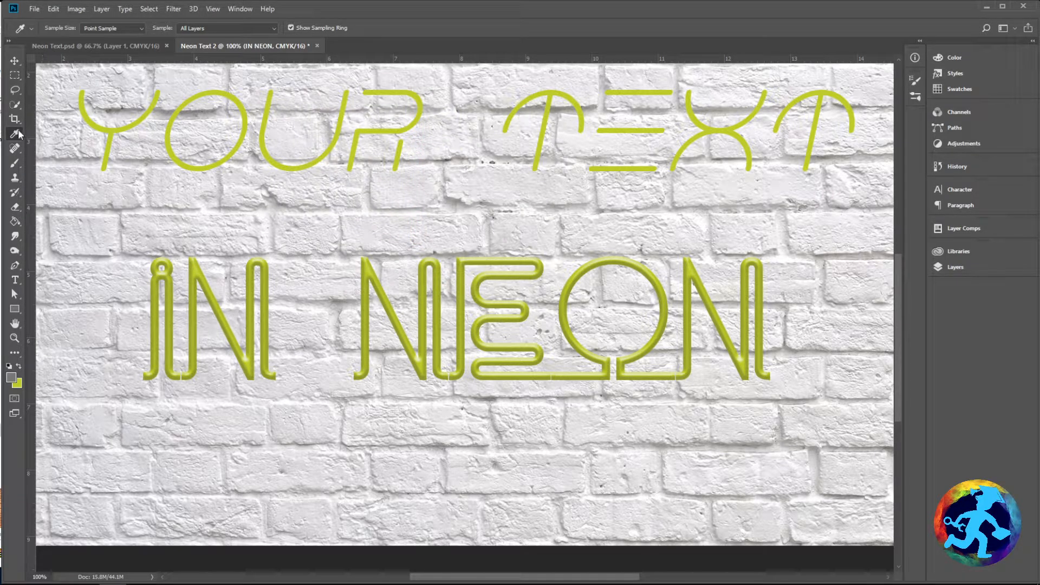
Step: Copy the background color's hex code bfd730 from the Color Picker, and accept the color
right_click(14, 134)
left_click(59, 132)
left_click(18, 384)
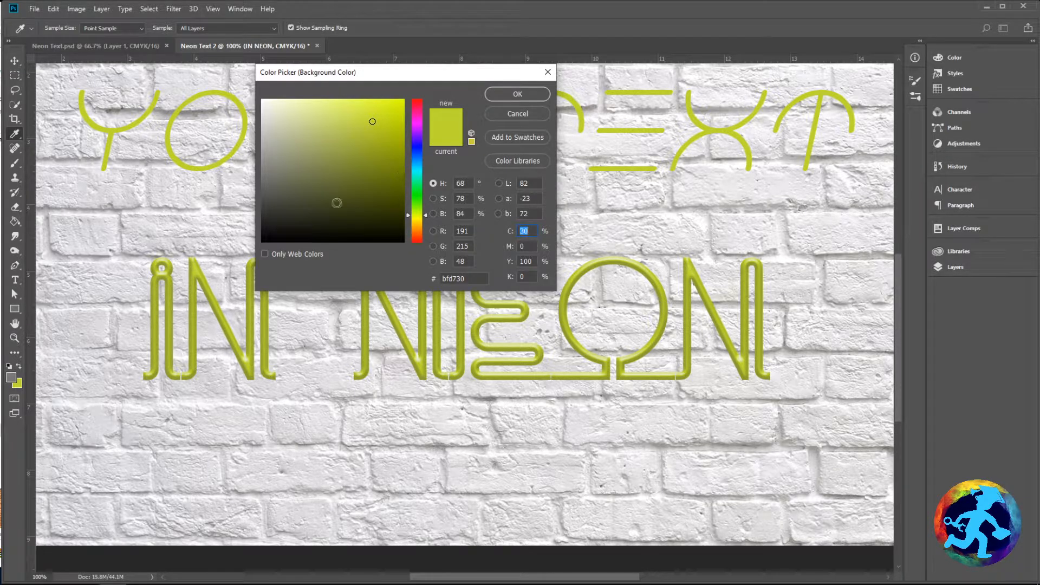
left_click(482, 275)
right_click(470, 280)
left_click(490, 313)
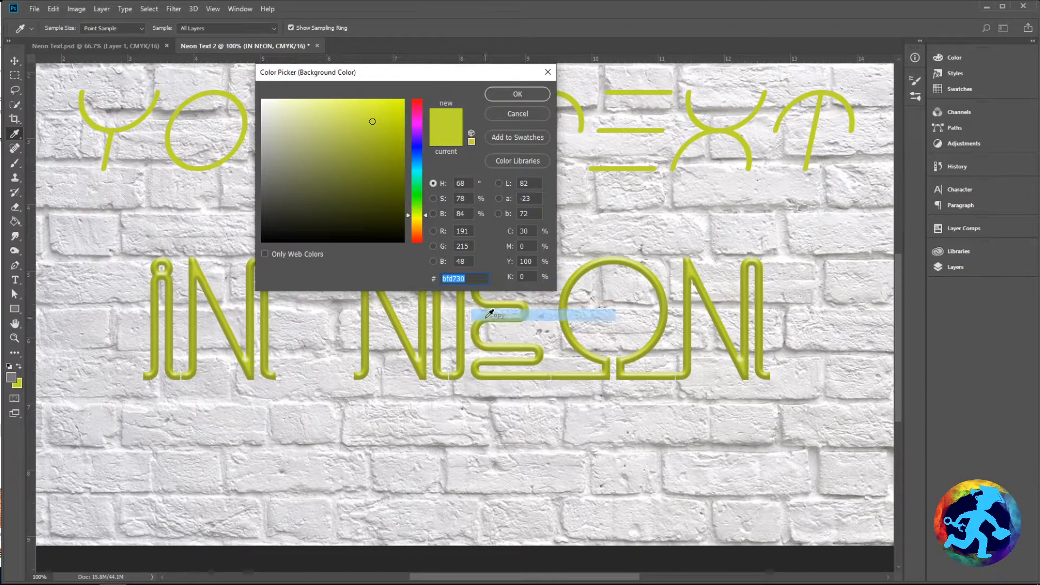
left_click(517, 94)
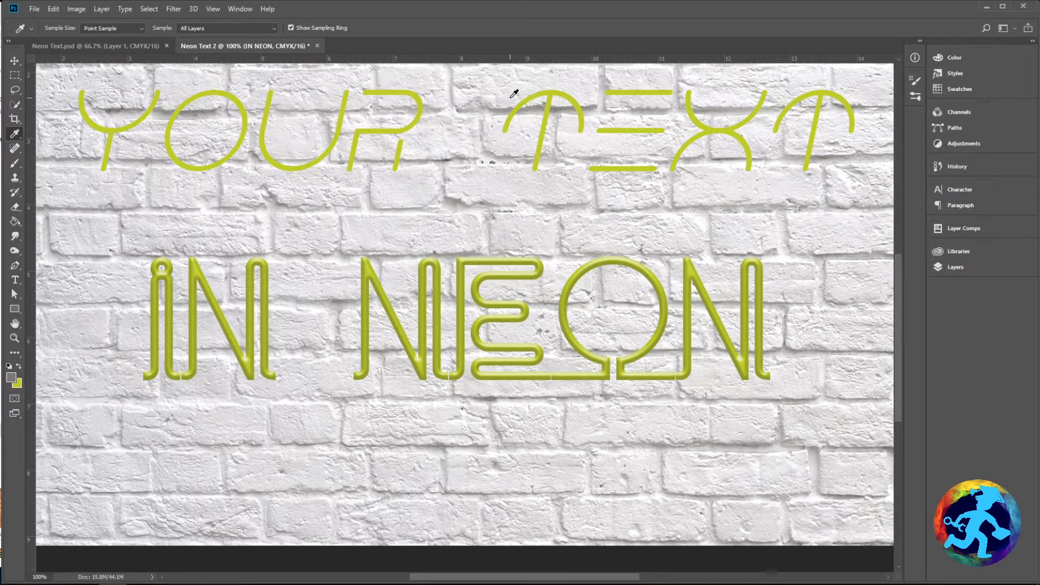
Step: Enable Drop Shadow in the IN NEON layer's style, and display its settings
key("ctrl+minus")
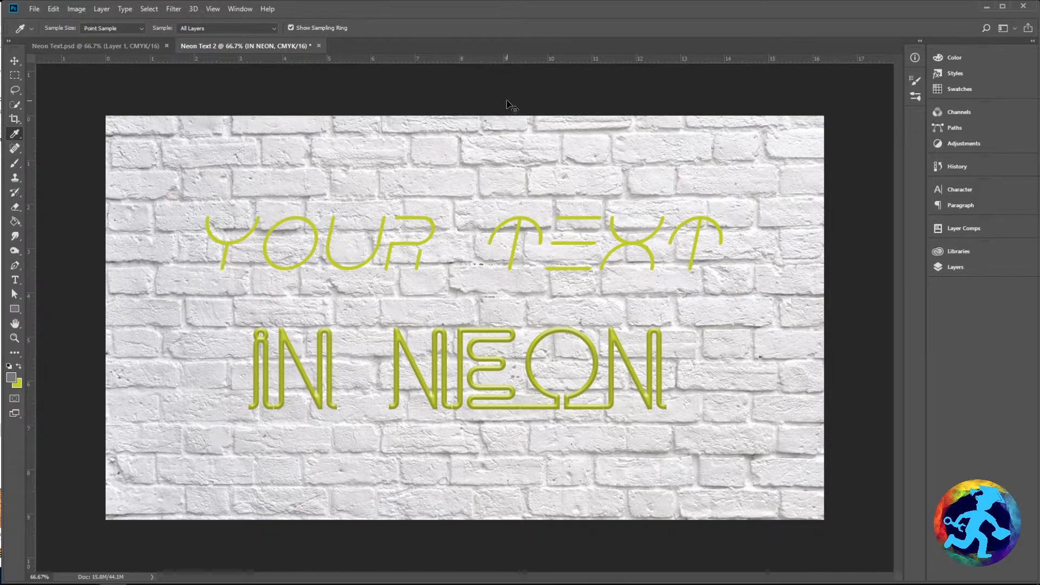
key("ctrl+plus")
left_click(980, 265)
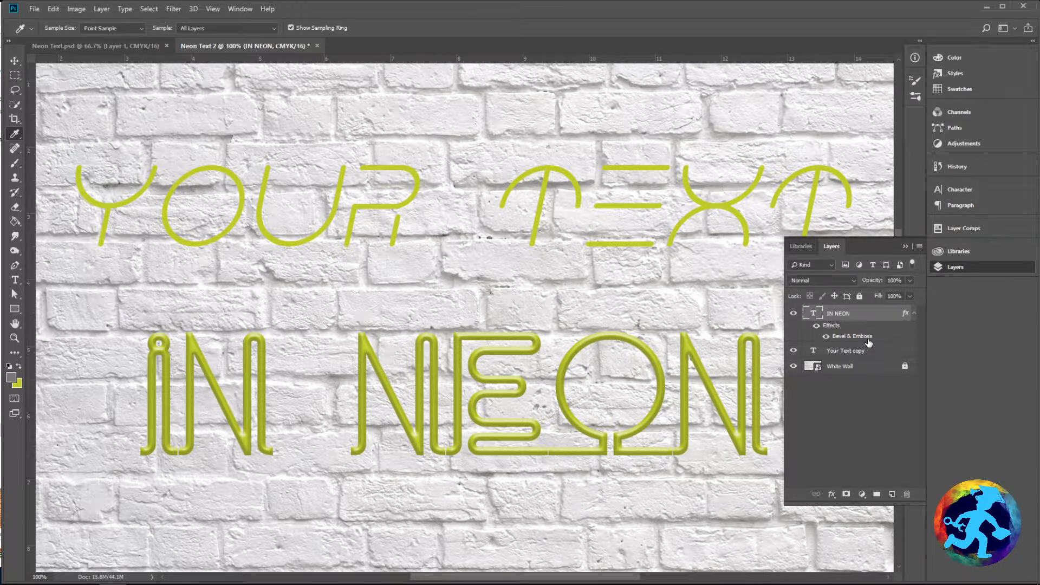
double_click(865, 329)
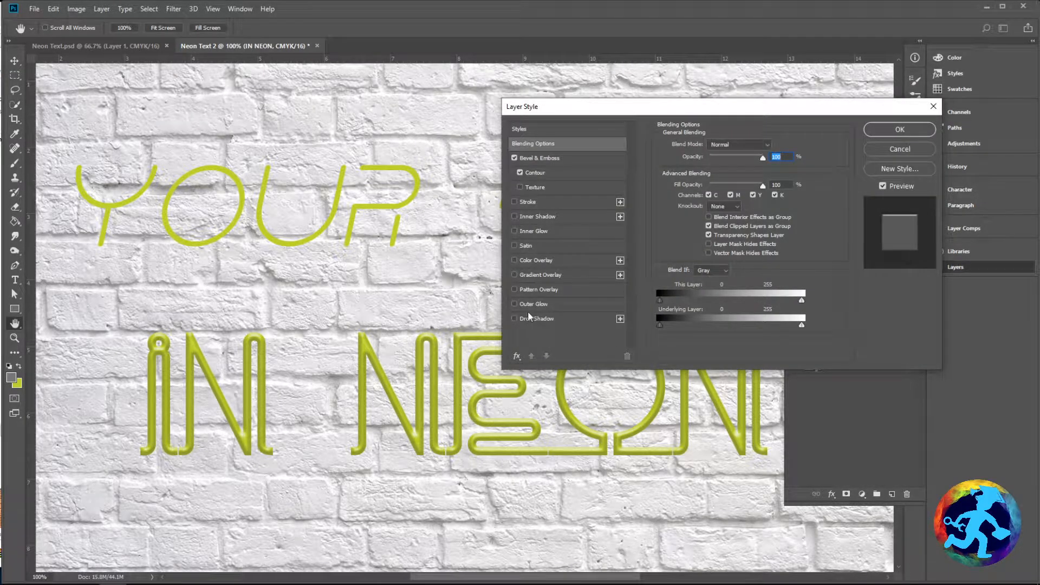
left_click(515, 319)
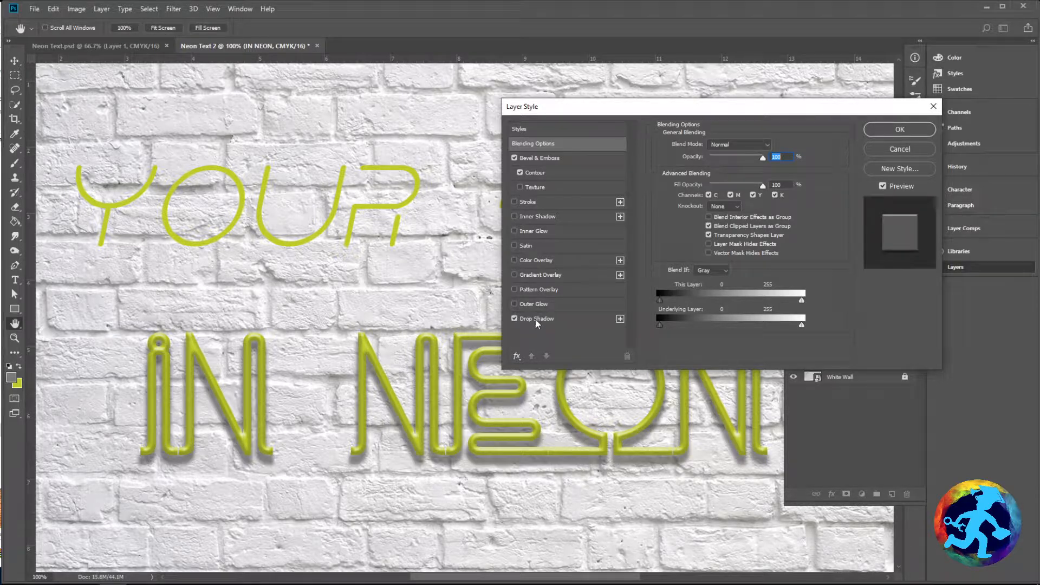
left_click(544, 319)
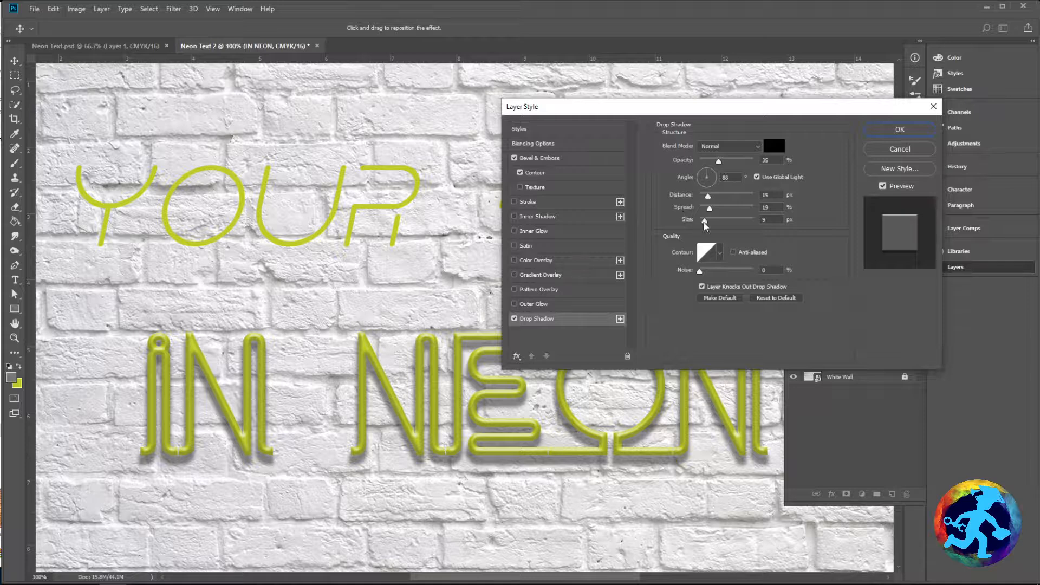
Step: Set the IN NEON drop shadow to 43% opacity, 90° angle, 22 px distance, 19% spread and 43 px size
left_click_drag(705, 220, 708, 221)
mouse_move(718, 161)
left_mouse_down()
mouse_move(743, 162)
mouse_move(724, 163)
left_mouse_up()
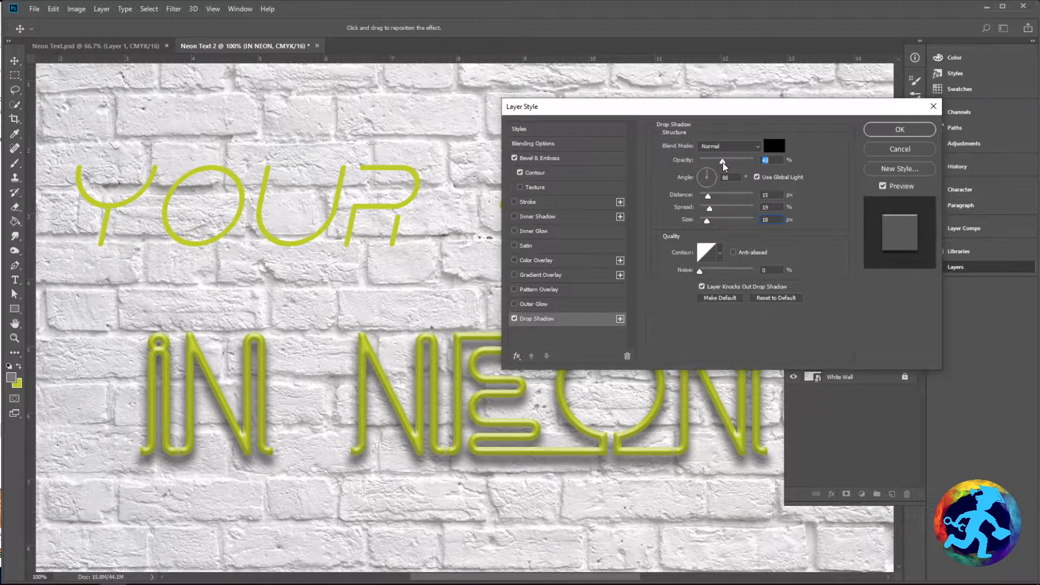
left_click_drag(708, 197, 706, 169)
left_click(704, 176)
type("90")
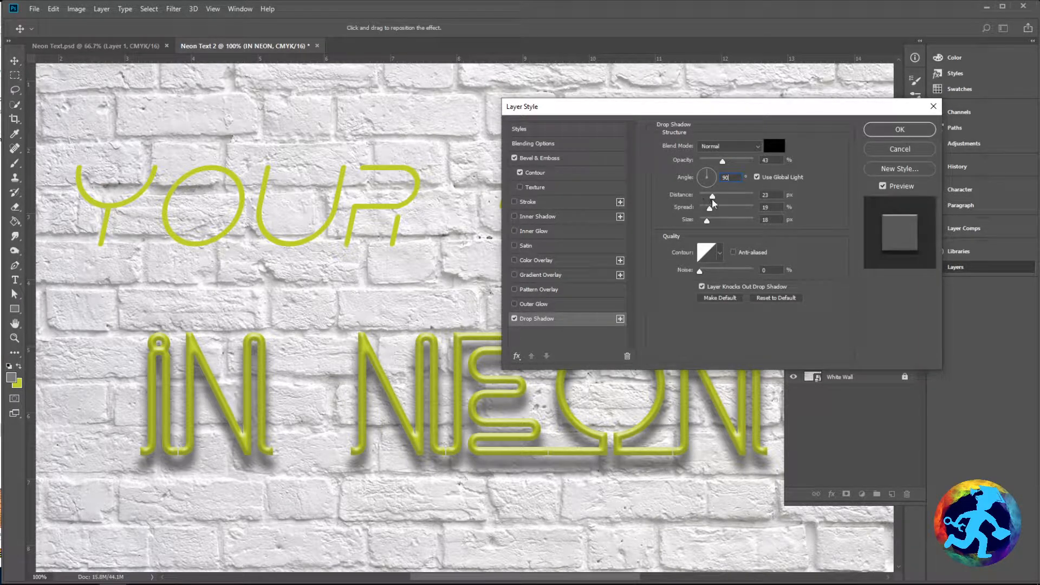
mouse_move(713, 195)
left_mouse_down()
mouse_move(736, 199)
mouse_move(713, 198)
left_mouse_up()
left_click_drag(709, 208, 710, 212)
left_click_drag(707, 221, 712, 225)
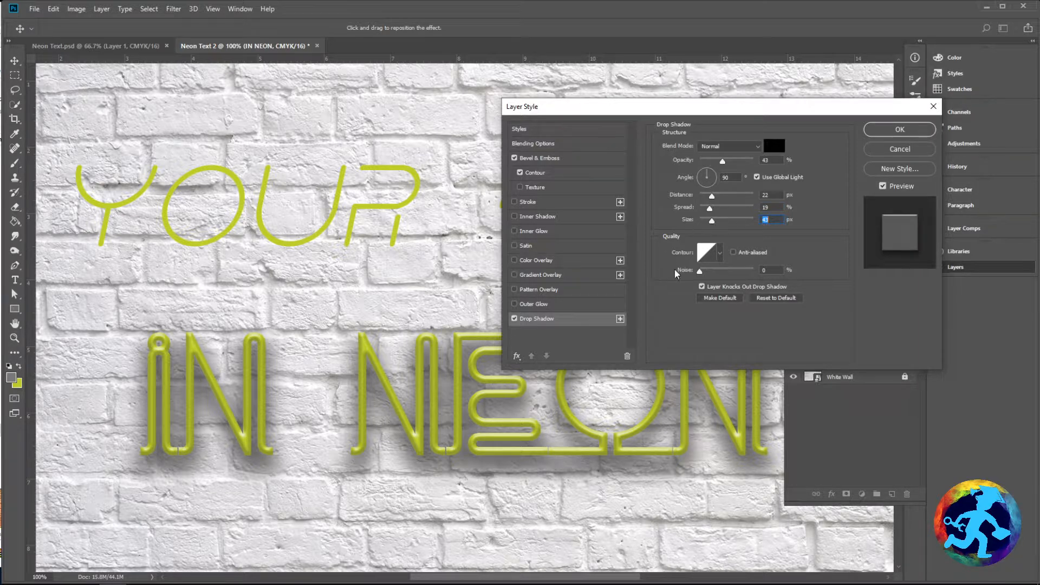
Step: Enable Outer Glow on the IN NEON layer, and set its glow color to bfd730
left_click(533, 304)
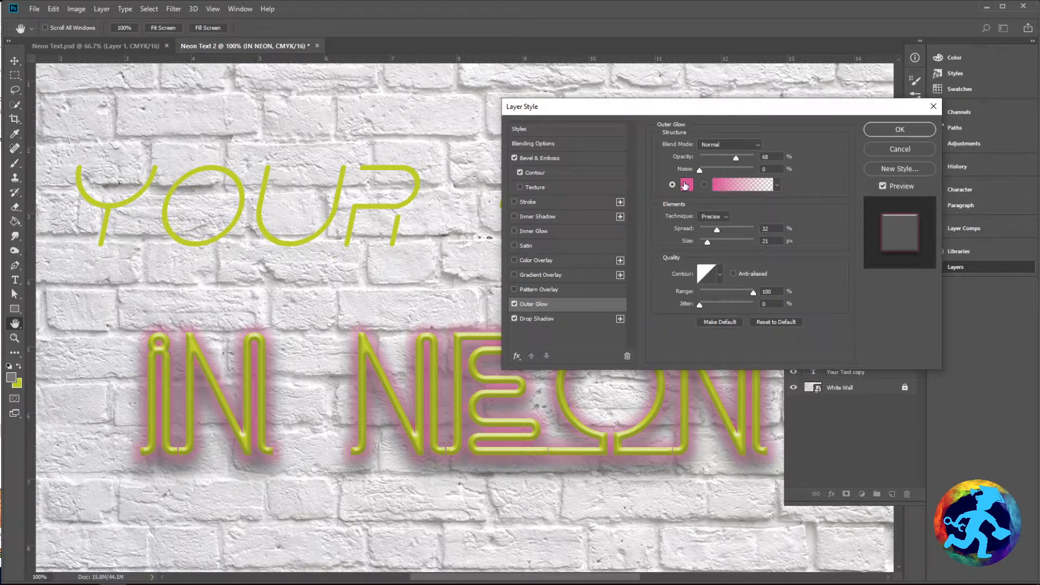
left_click(685, 184)
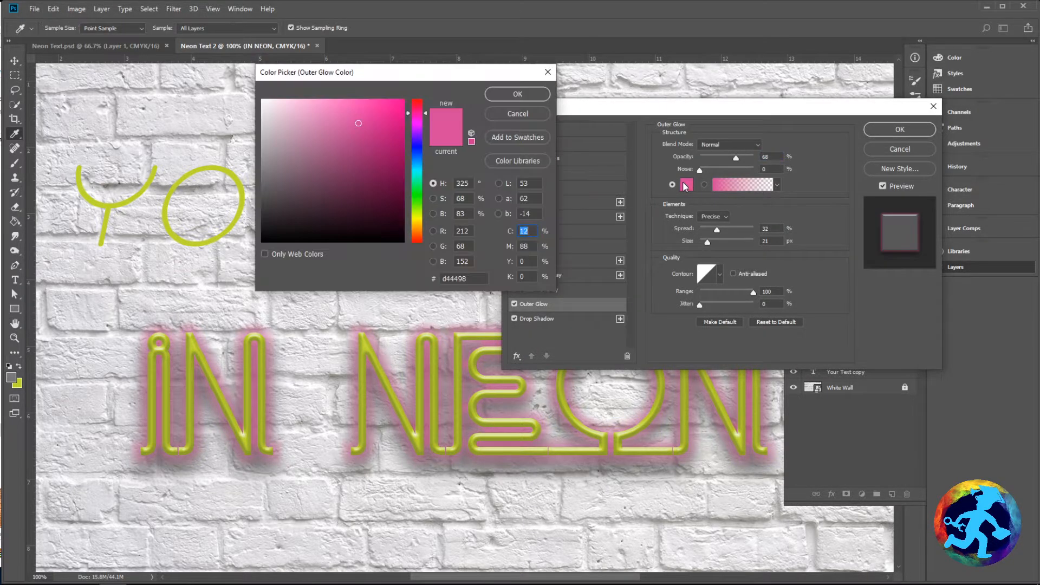
left_click(475, 276)
type("bfd730")
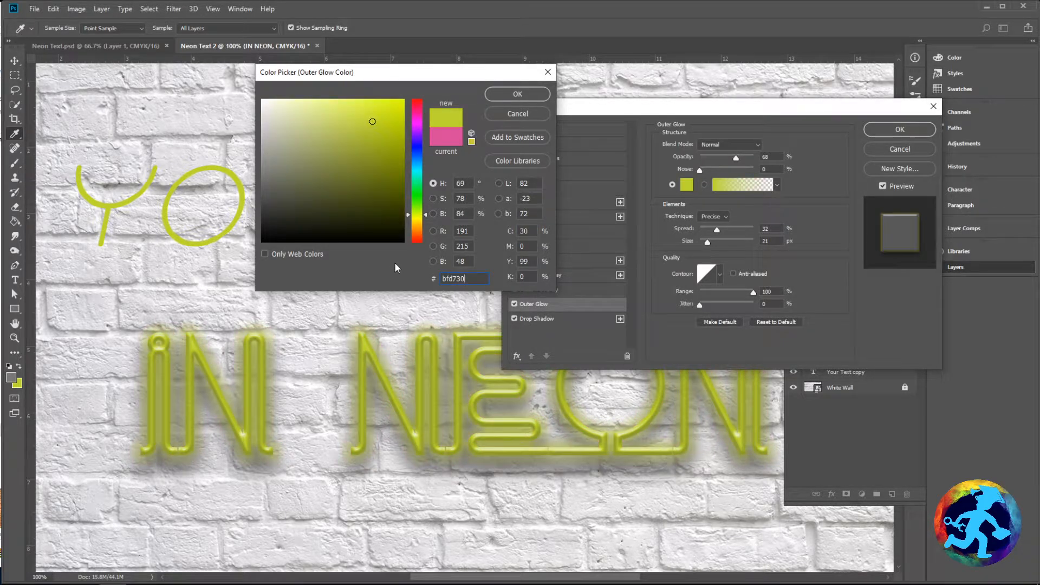
left_click(519, 92)
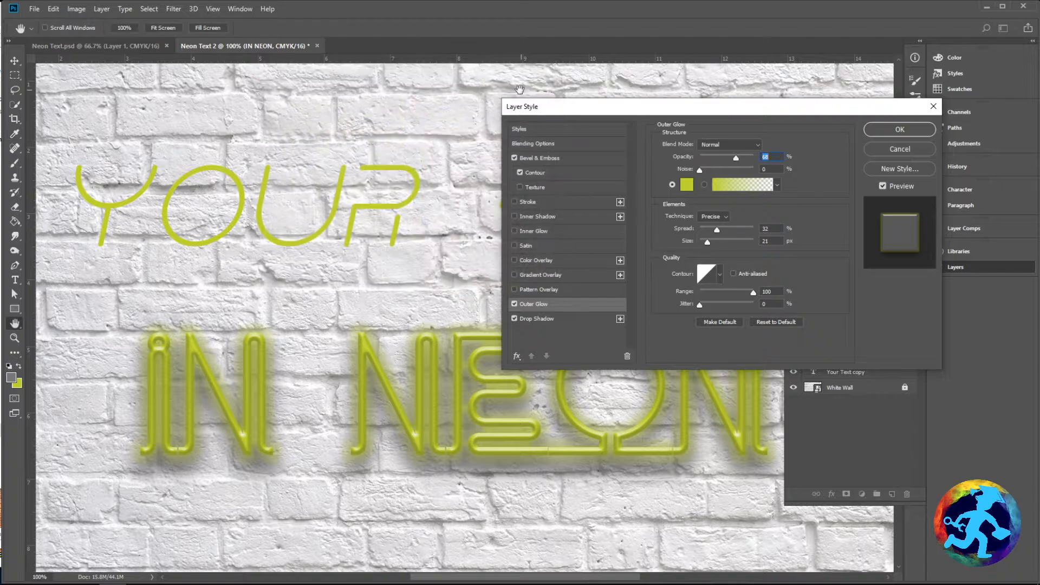
Step: Set the IN NEON outer glow to 65% opacity, 45% spread and 24 px size
key("ctrl+minus")
key("ctrl+minus")
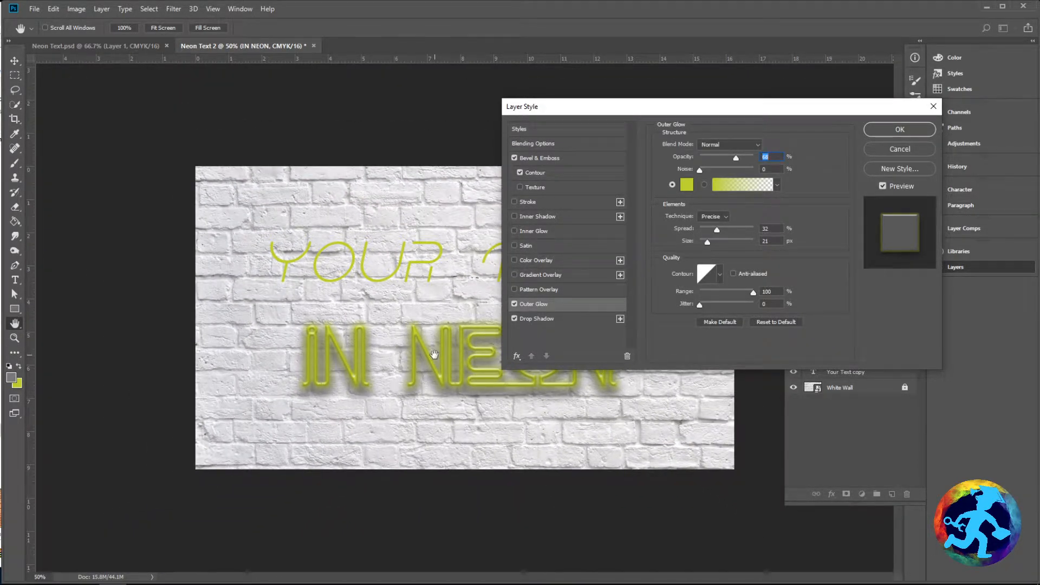
key("ctrl+plus")
mouse_move(736, 161)
left_mouse_down()
mouse_move(723, 160)
mouse_move(739, 157)
left_mouse_up()
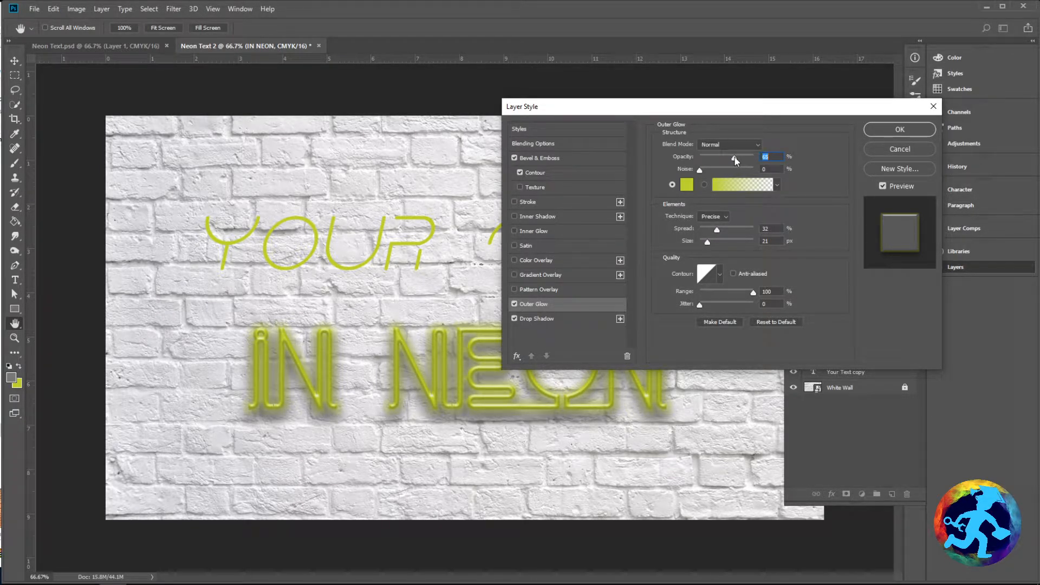
left_click_drag(717, 230, 726, 232)
left_click(708, 242)
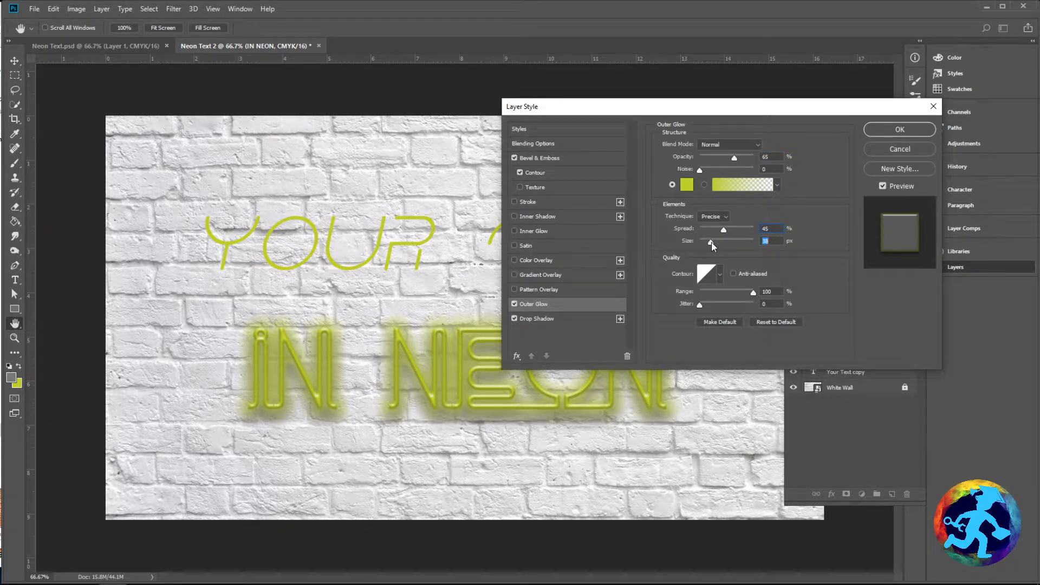
mouse_move(711, 242)
left_mouse_down()
mouse_move(726, 242)
mouse_move(710, 242)
left_mouse_up()
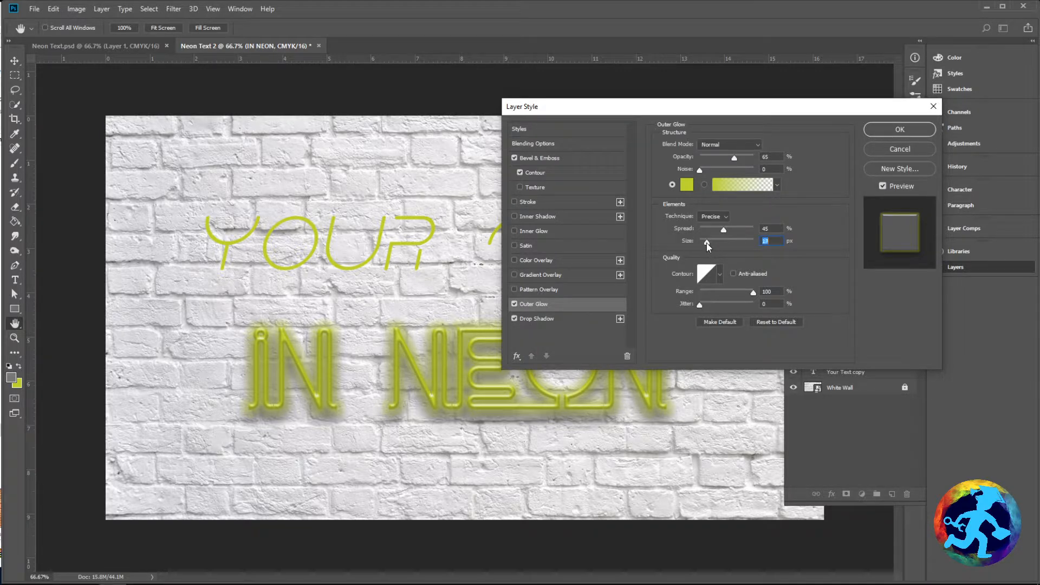
left_click_drag(707, 243, 706, 243)
Step: Try noise on the IN NEON outer glow, return it to 0%, and accept the layer style
key("ctrl+plus")
key("ctrl+plus")
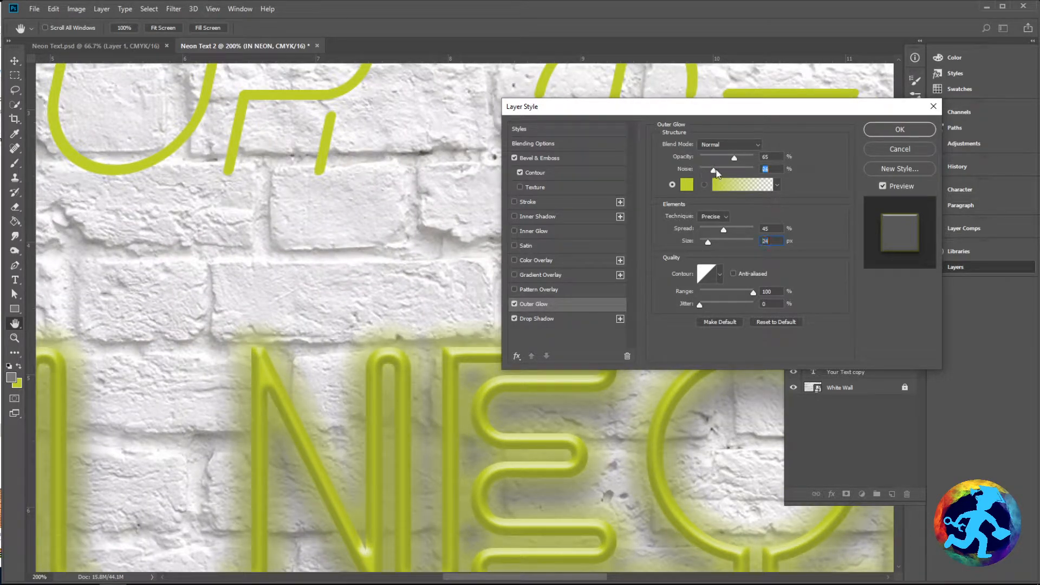
left_click_drag(720, 173, 736, 176)
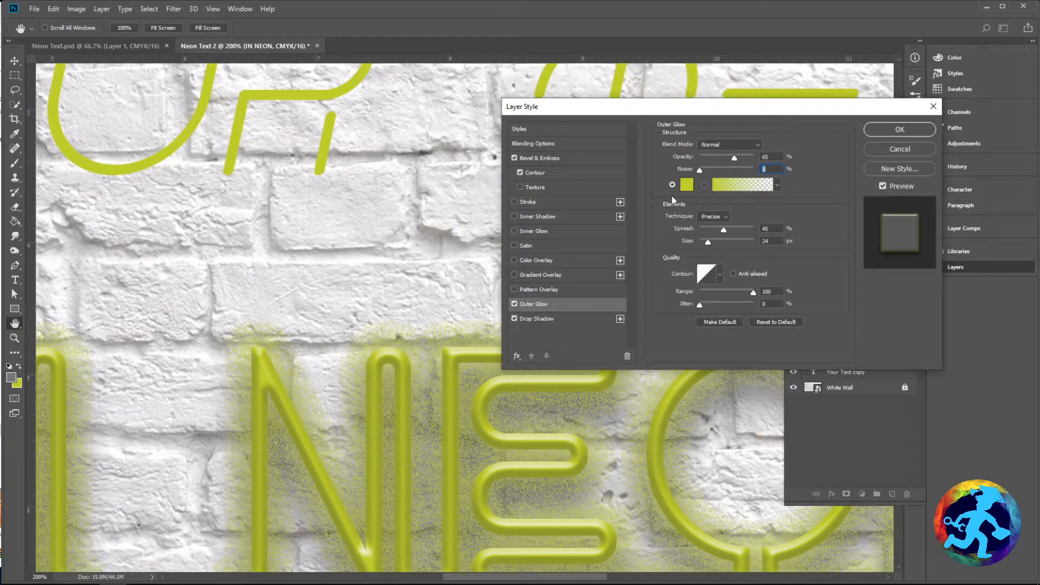
key("ctrl+minus")
key("ctrl+minus")
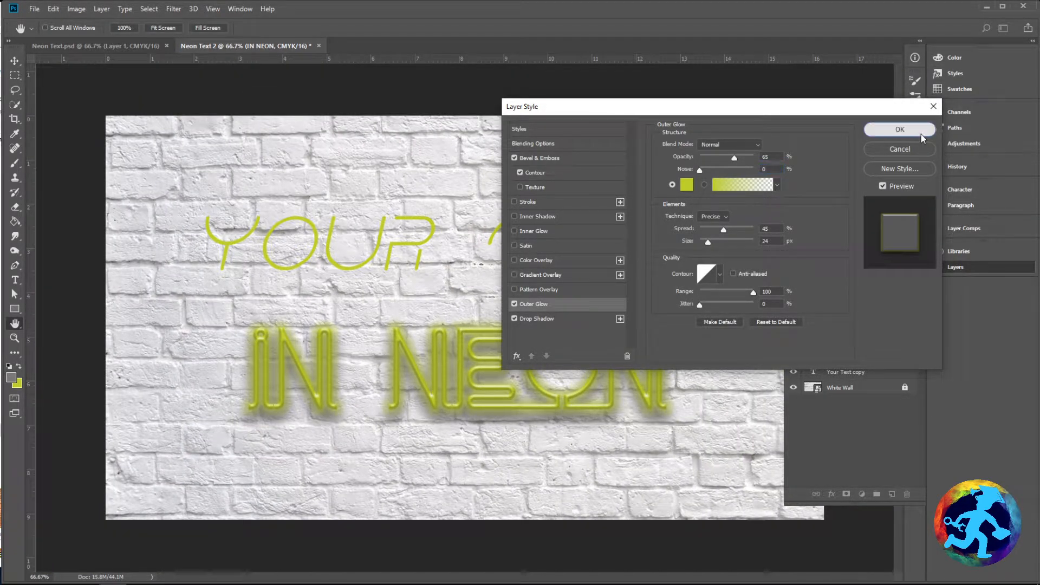
left_click(899, 129)
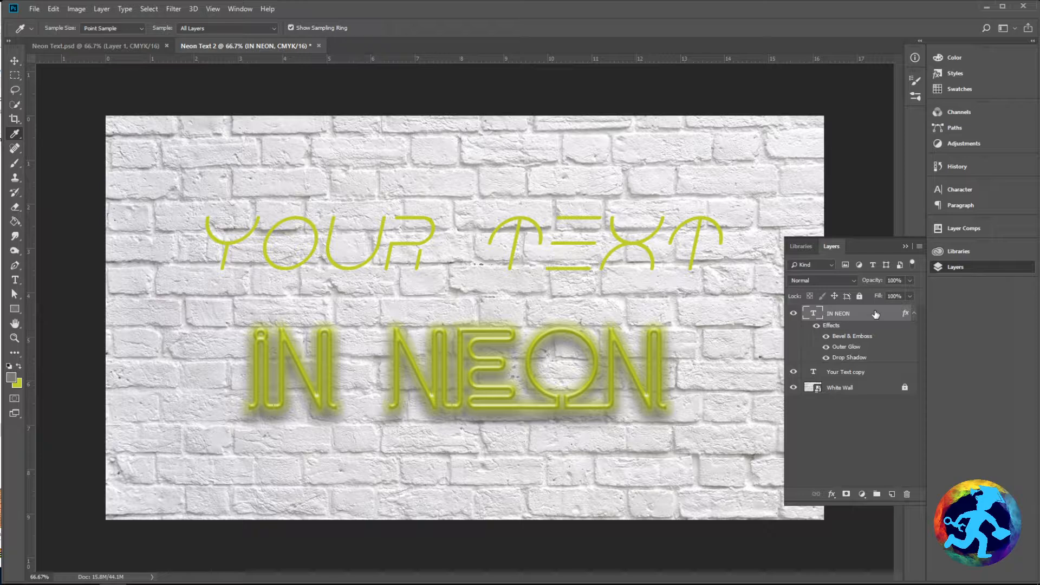
Step: Enable Bevel & Emboss in the Your Text copy layer's style, display its settings, and inspect the effect up close
left_click(876, 380)
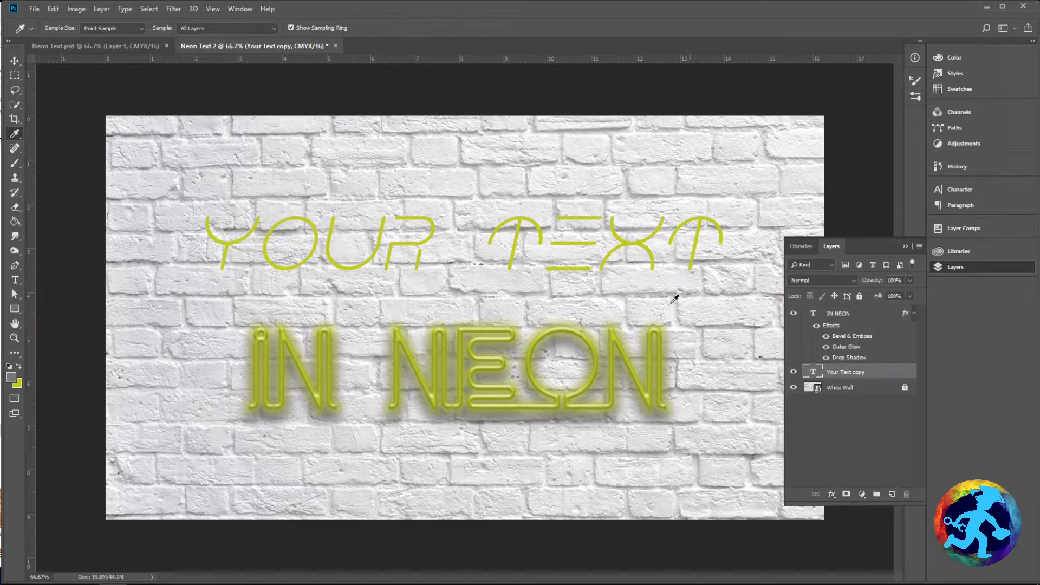
double_click(883, 373)
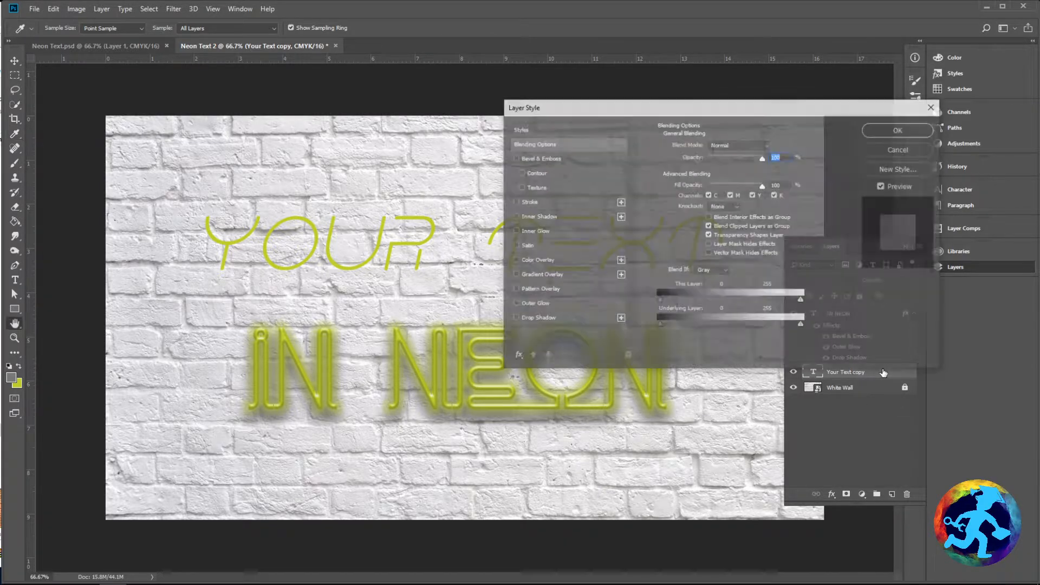
left_click(515, 158)
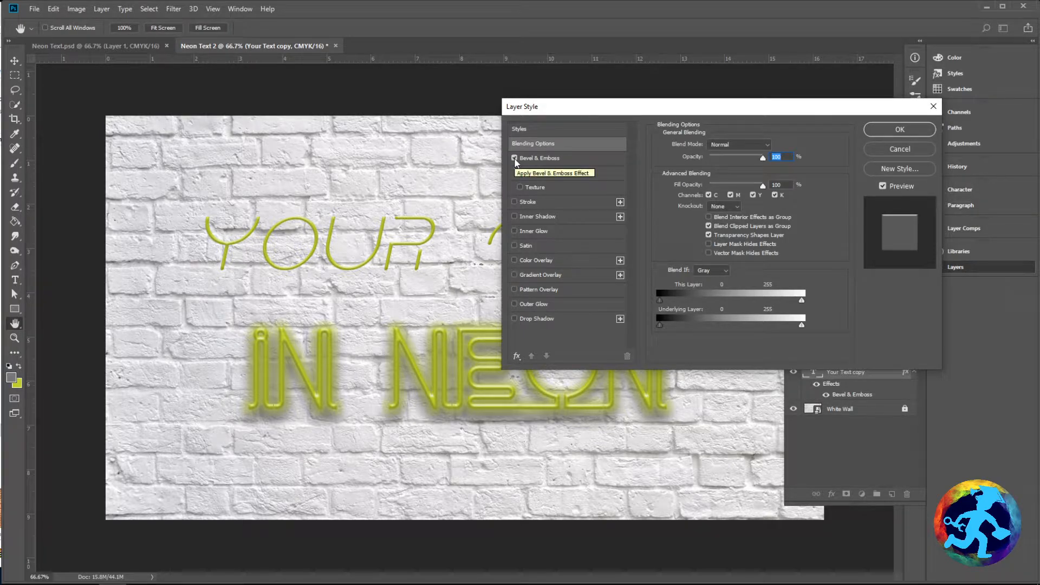
left_click(535, 162)
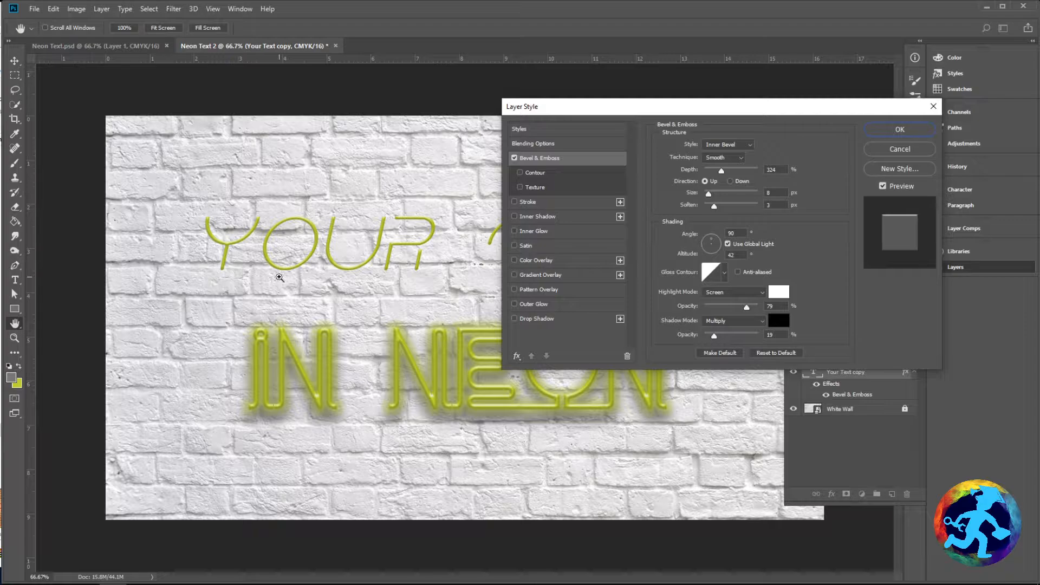
key("ctrl+plus")
key("ctrl+plus")
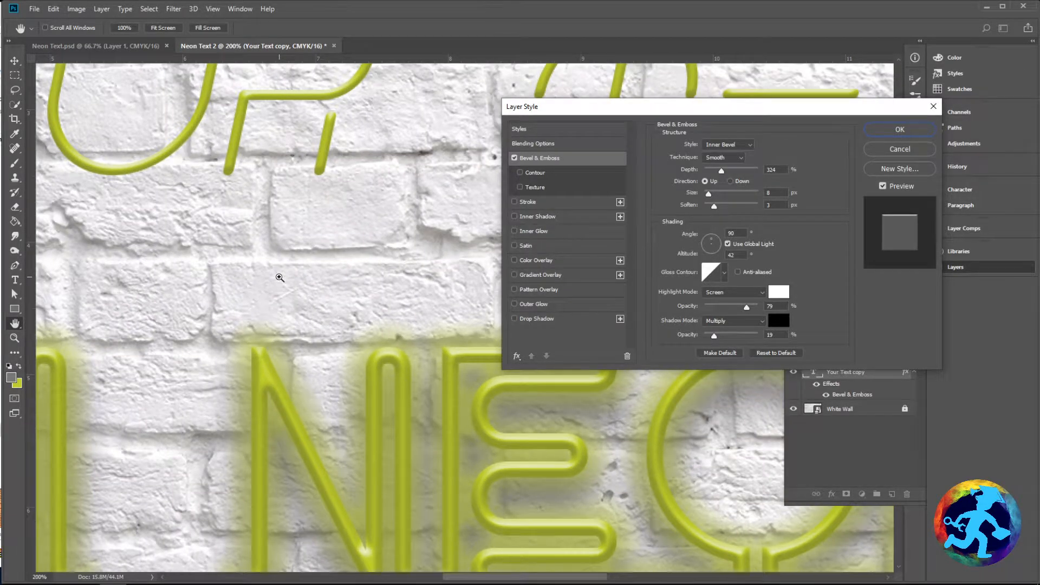
key("ctrl+minus")
key("ctrl+minus")
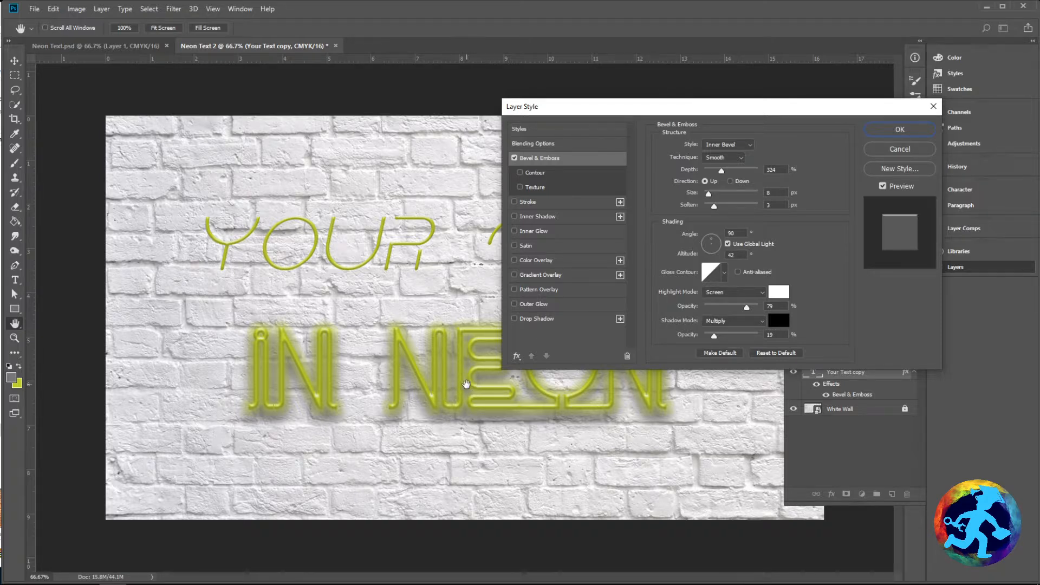
Step: Add a drop shadow with 18 px distance and 21 px size and an outer glow with reduced spread to the Your Text copy layer
left_click(551, 318)
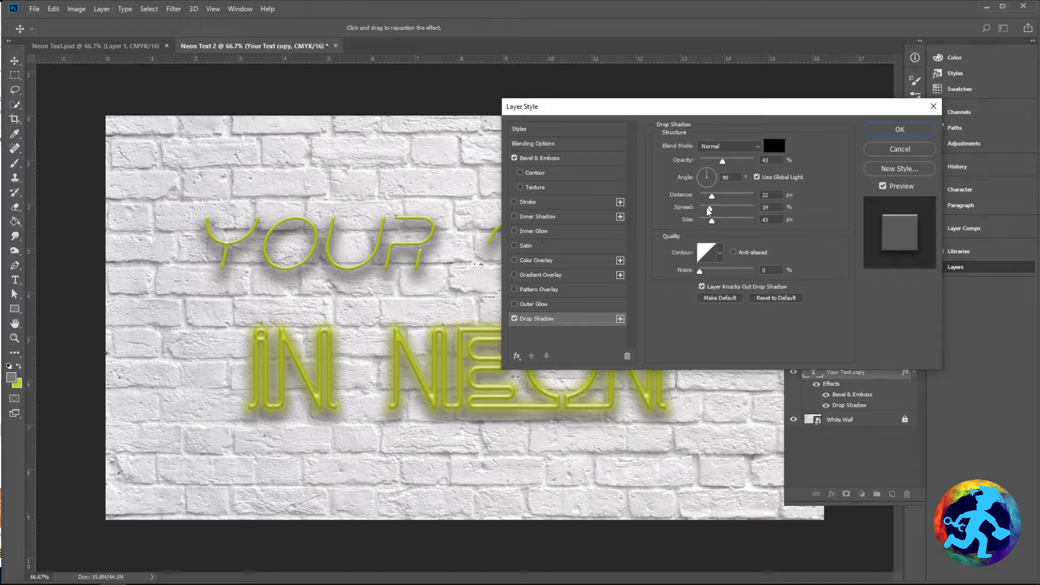
left_click_drag(711, 222, 710, 199)
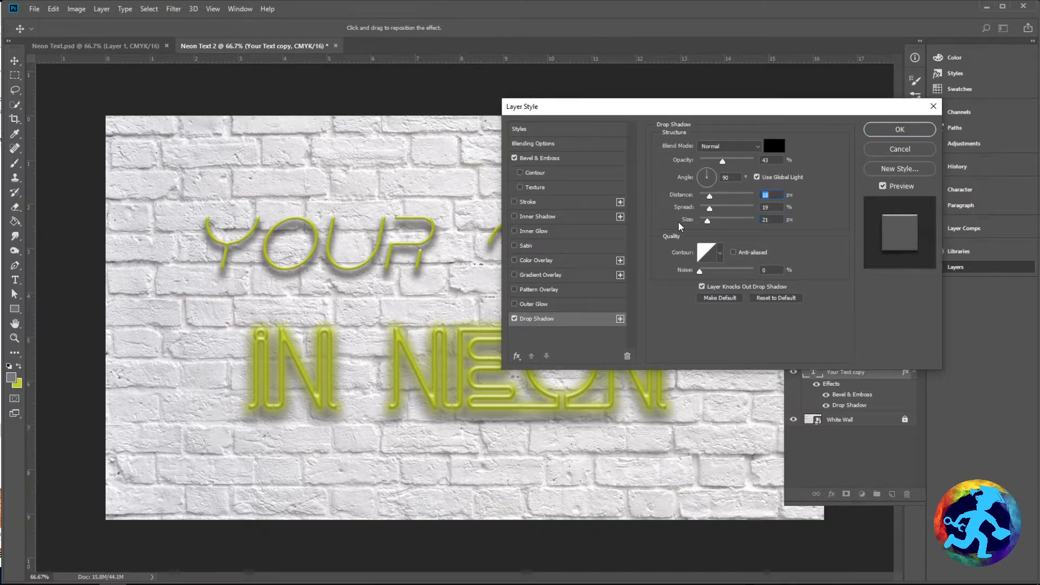
left_click(533, 304)
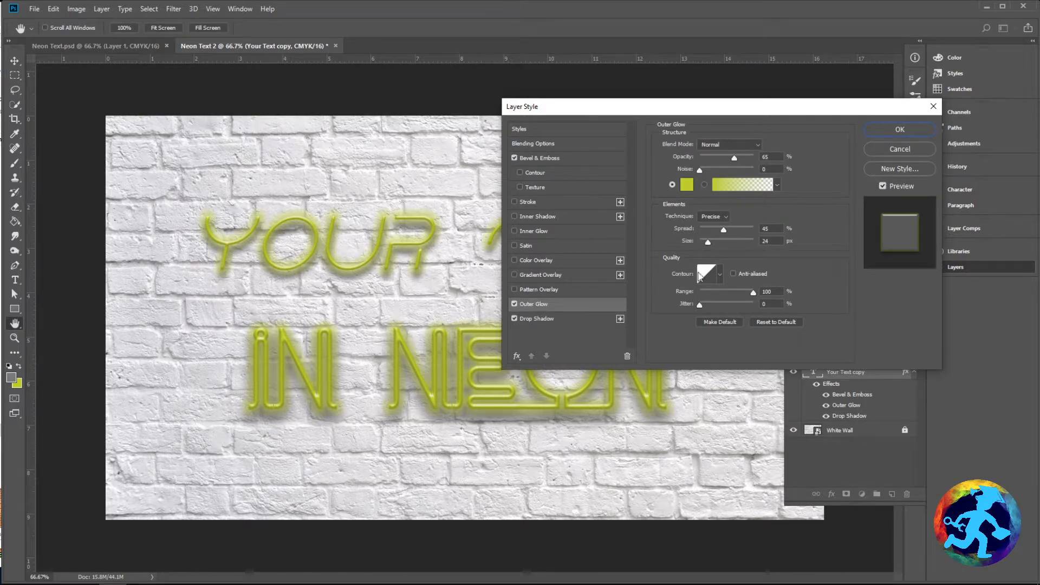
left_click_drag(722, 230, 716, 230)
left_click(912, 128)
key("i")
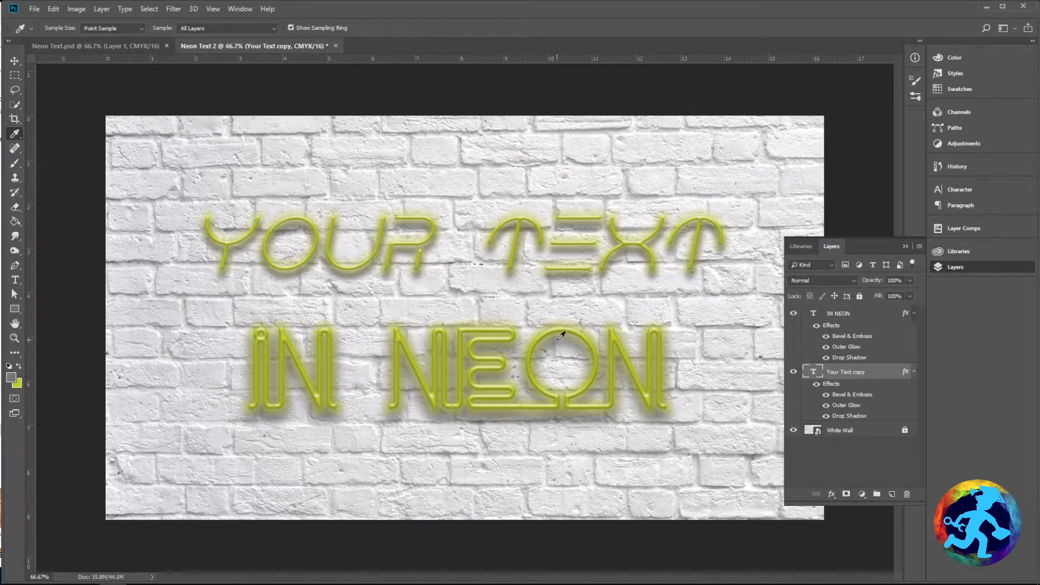
Step: Select the IN NEON layer and save the document as Neon Text 2.psd in the Neon Letters folder
left_click(866, 315)
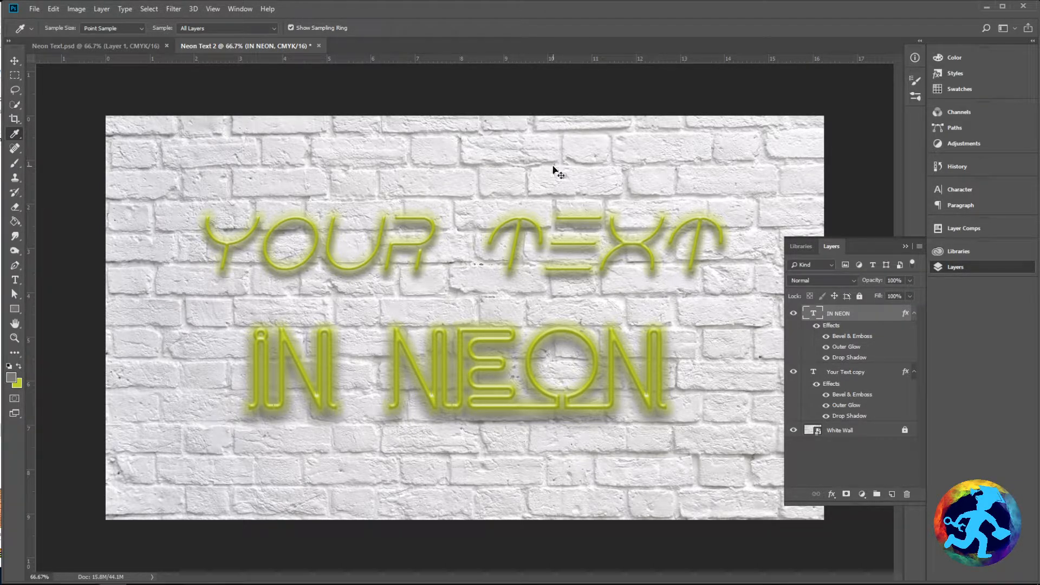
key("ctrl+s")
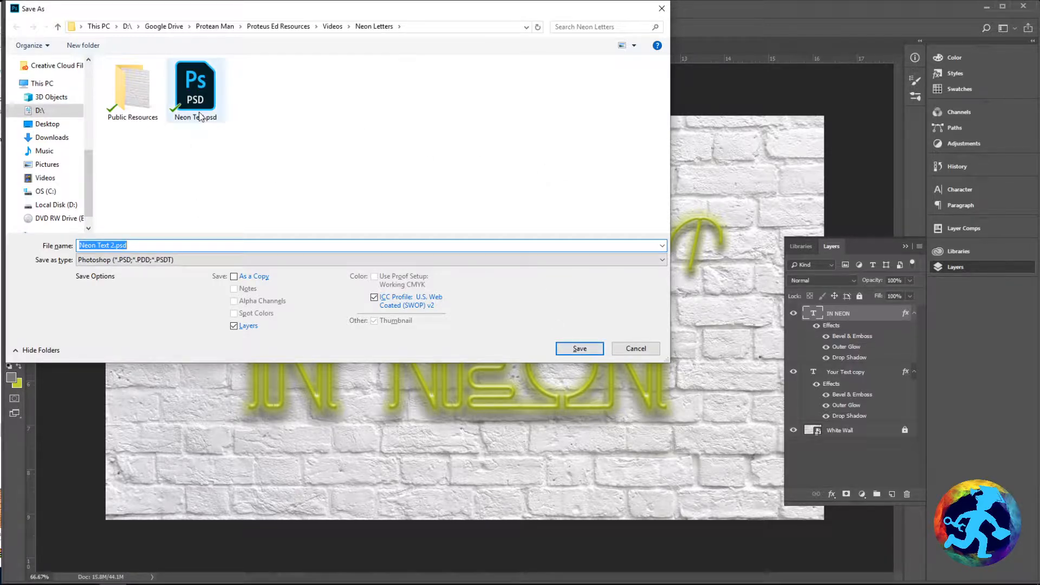
left_click(579, 348)
left_click(260, 184)
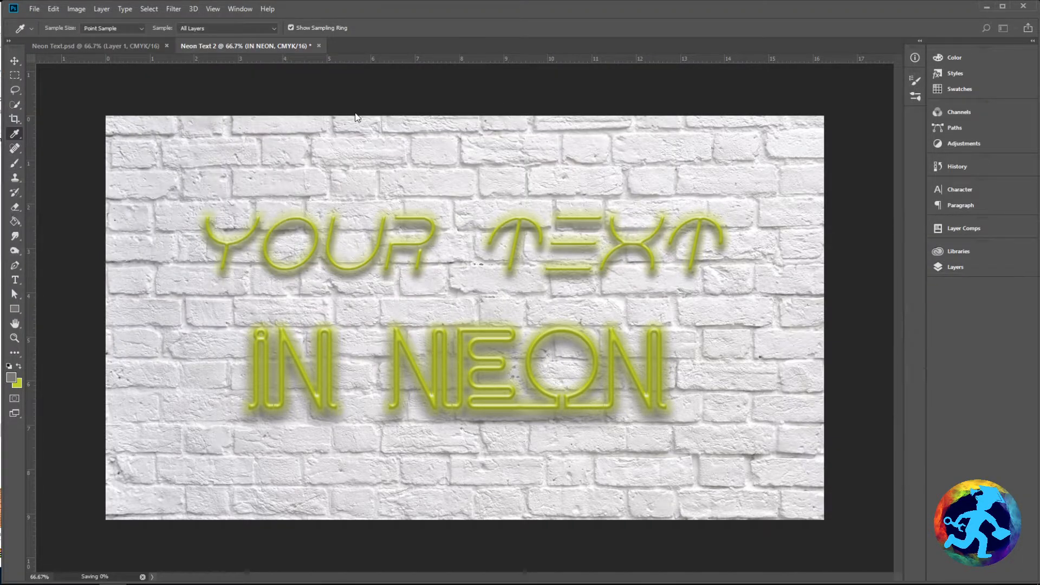
Step: Compare the pink lettering in Neon Text.psd with the green lettering in Neon Text 2.psd
left_click(120, 44)
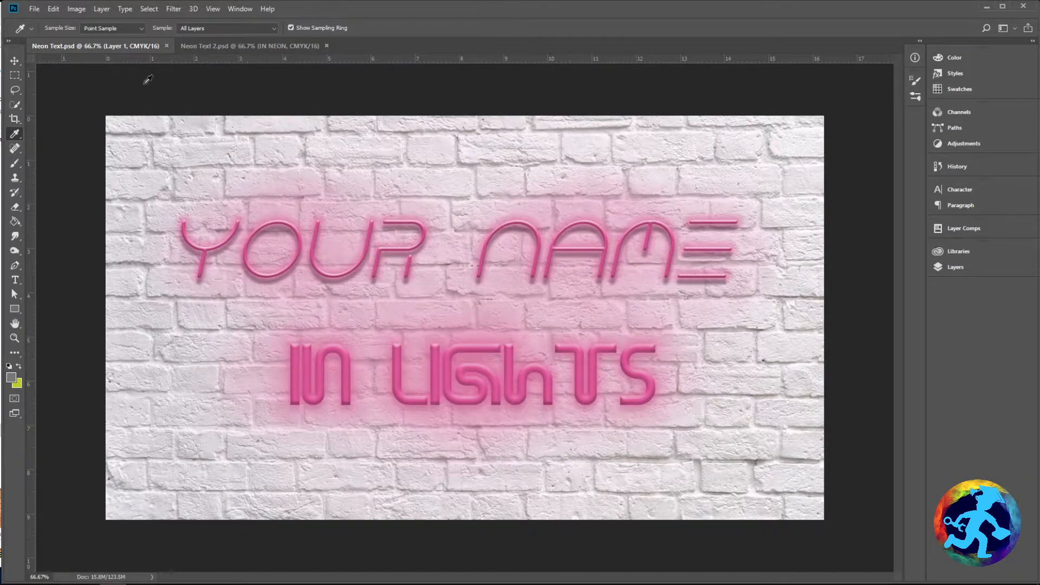
left_click(230, 47)
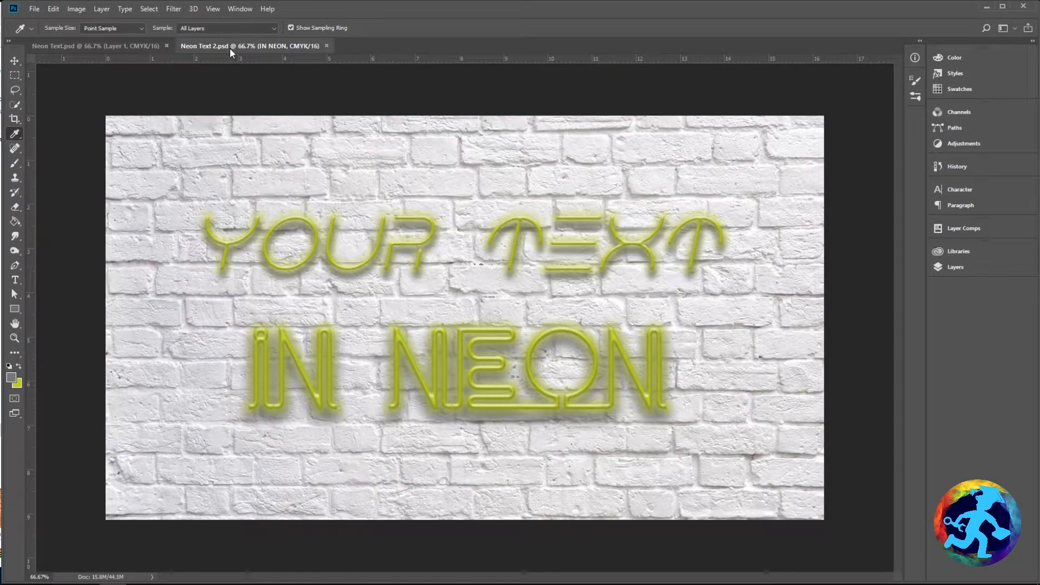
left_click(130, 46)
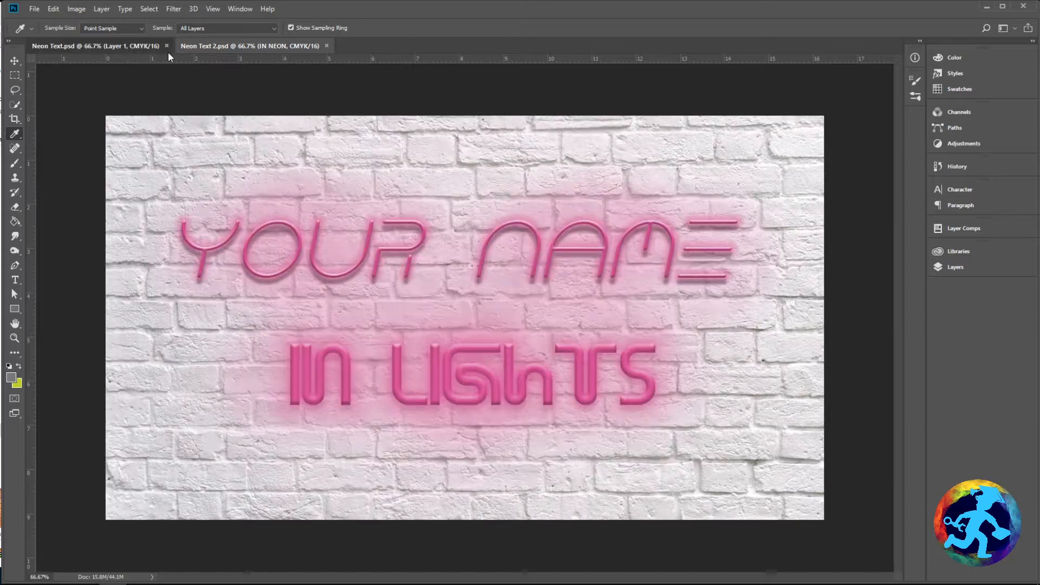
left_click(236, 48)
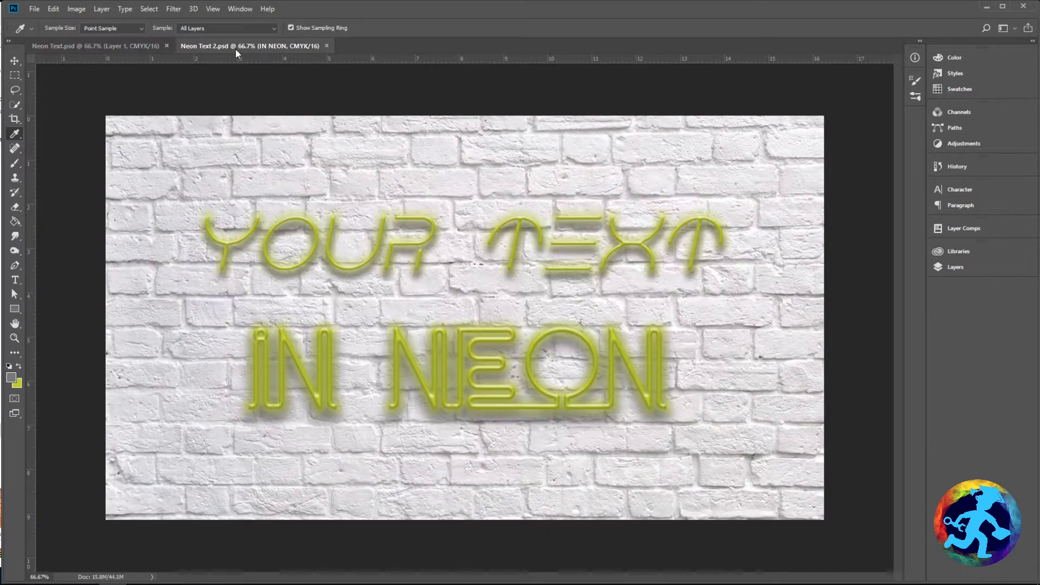
Step: Duplicate the Your Text copy layer with its effects, placing the duplicate directly below the IN NEON layer
left_click(990, 269)
left_click(859, 432)
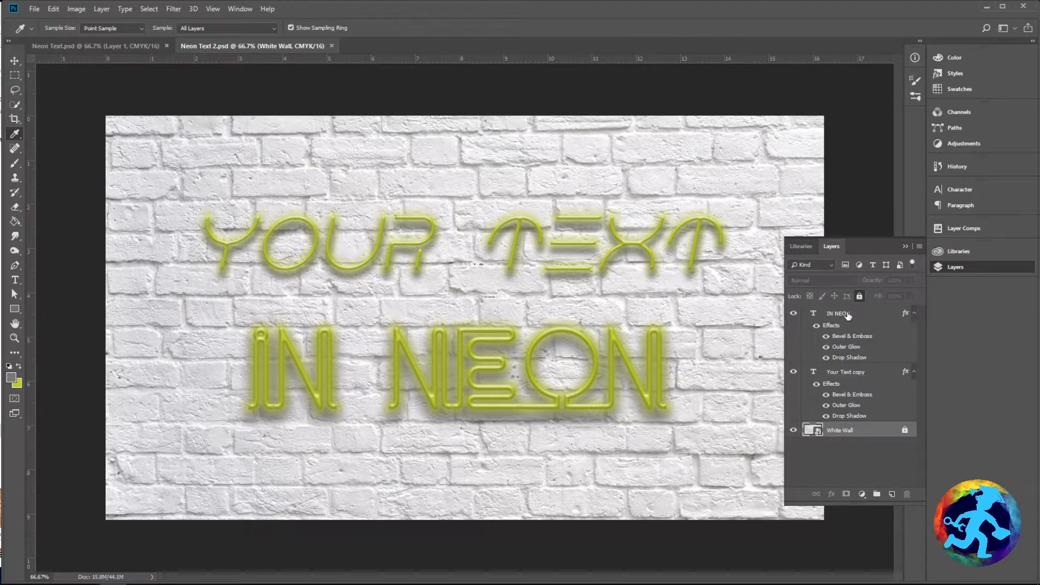
left_click(855, 374)
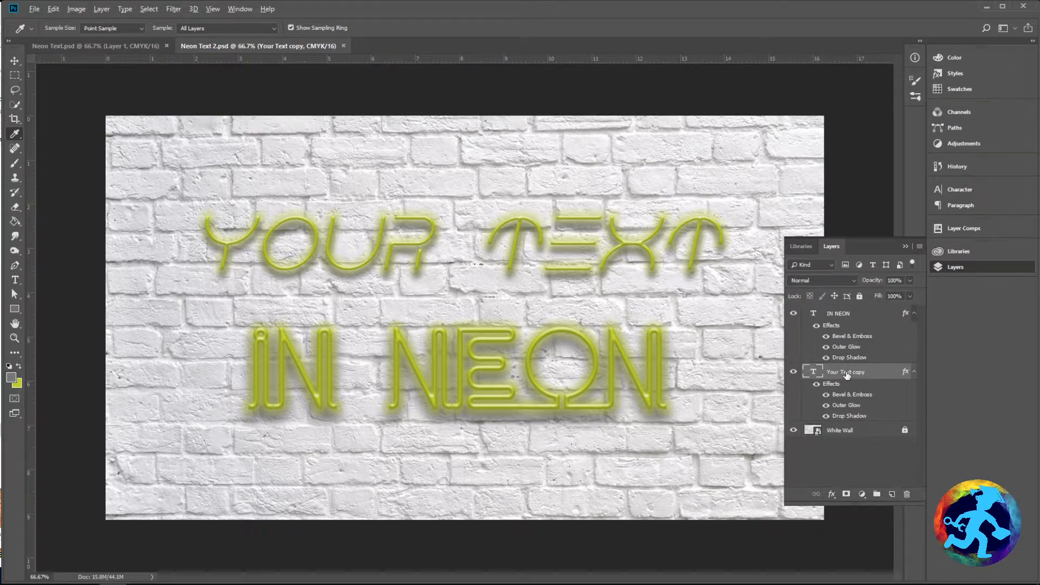
left_click_drag(847, 375, 851, 360)
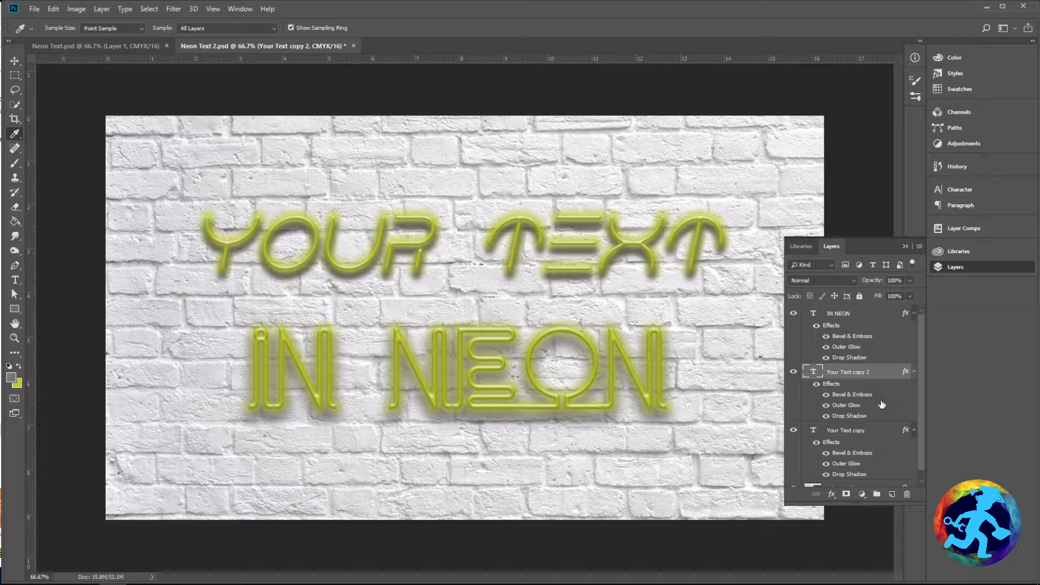
Step: Convert the Your Text copy 2 layer to a smart object and apply a Gaussian Blur with a radius of about 124 px
left_click(174, 9)
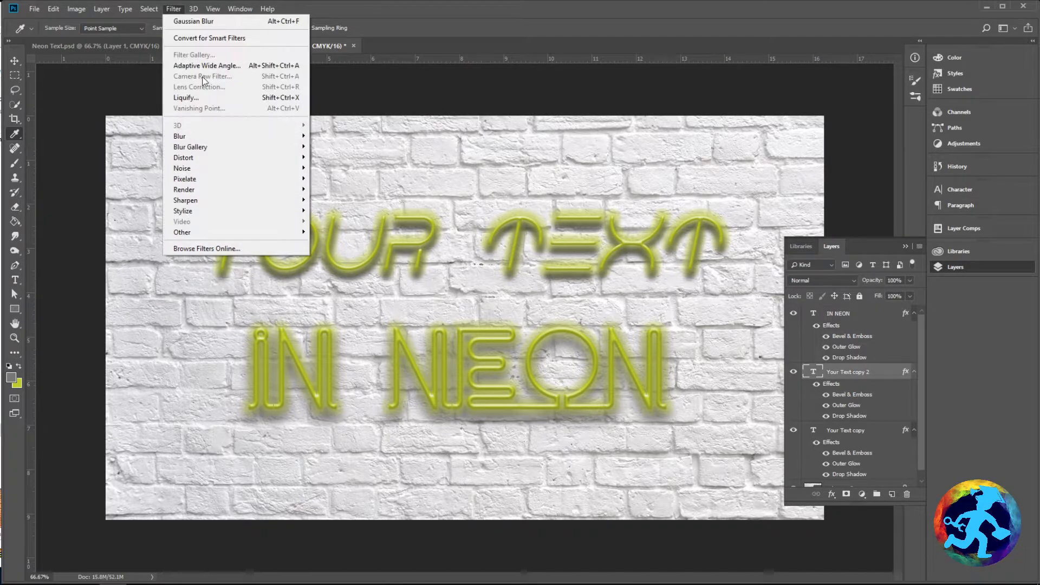
mouse_move(292, 136)
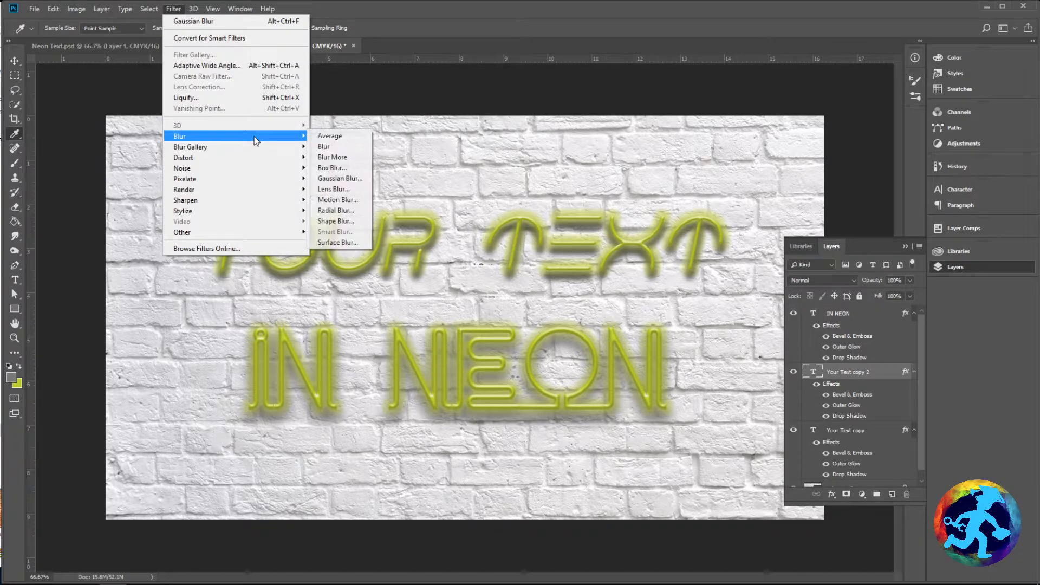
left_click(345, 180)
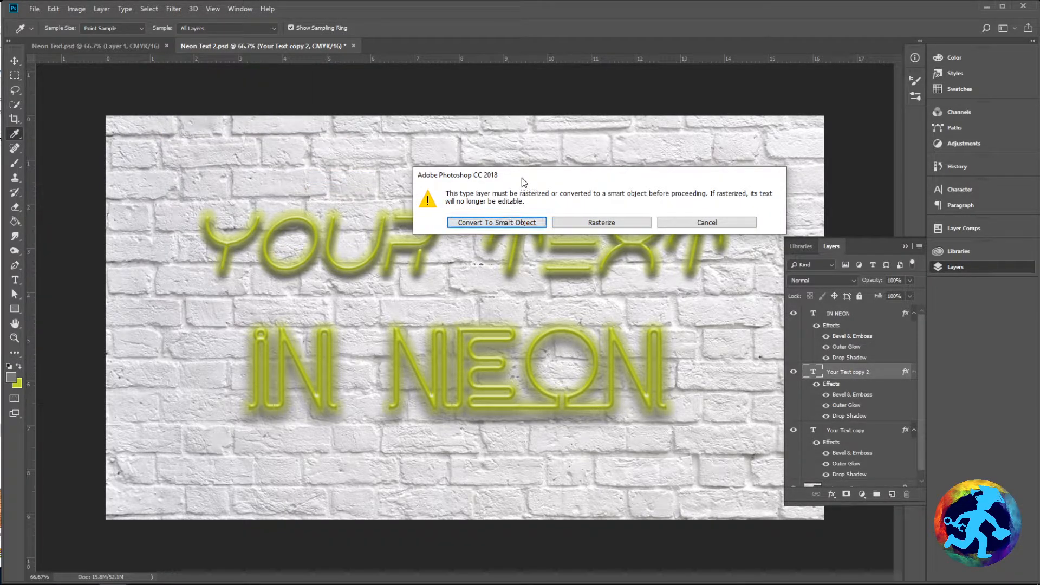
left_click_drag(521, 175, 473, 119)
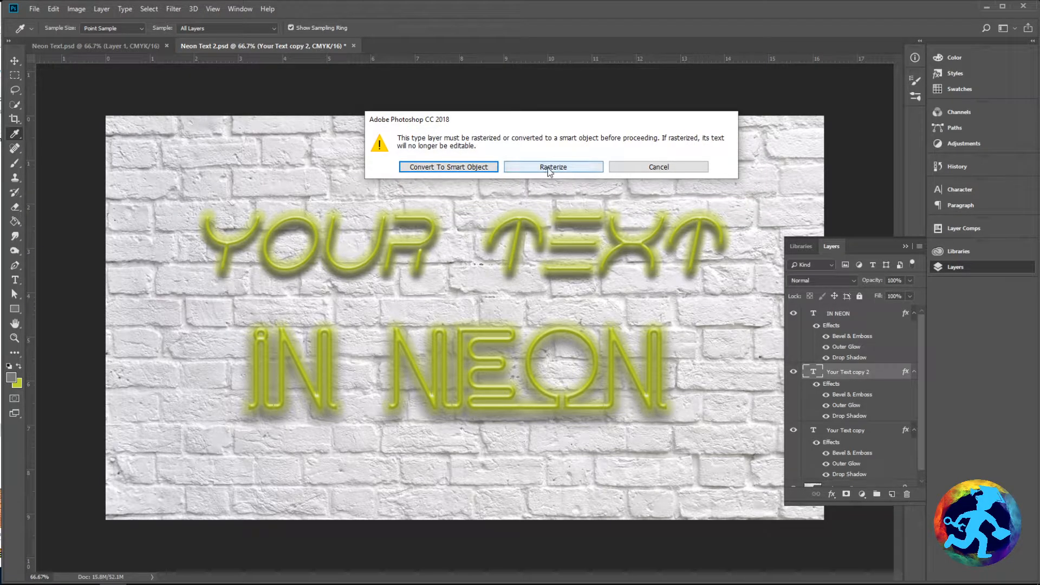
left_click(448, 167)
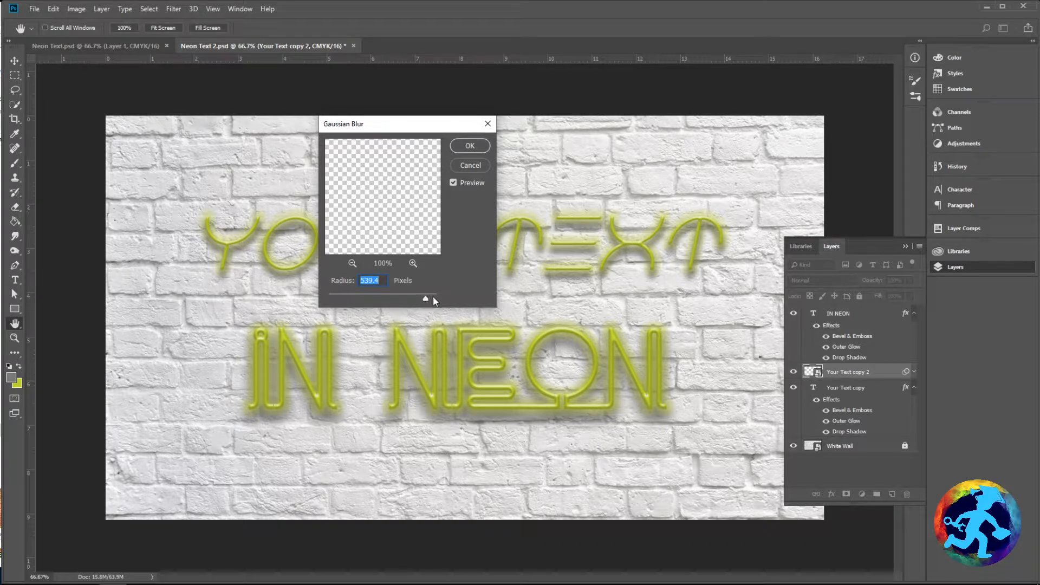
left_click_drag(426, 298, 364, 299)
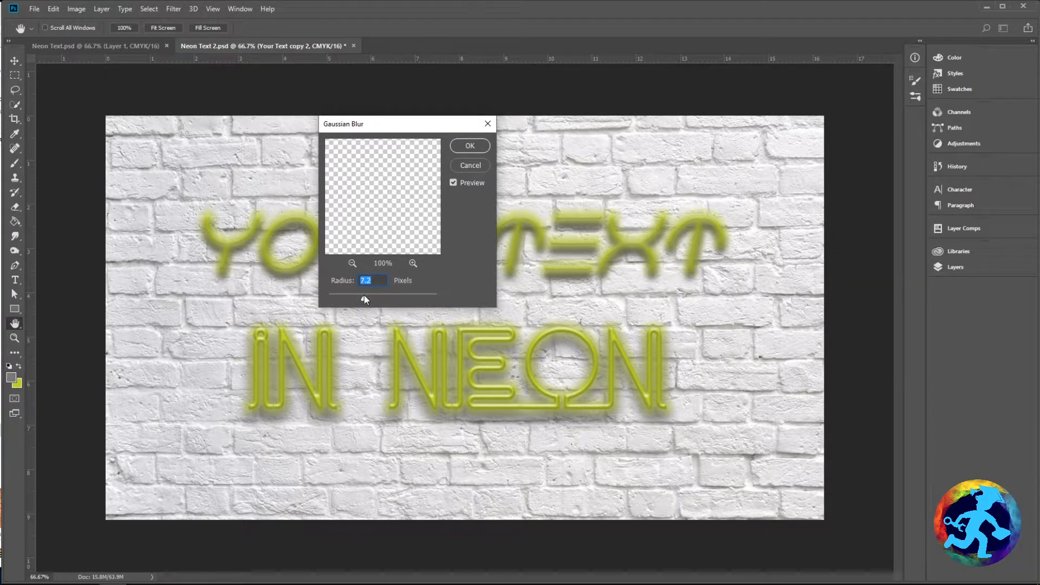
left_click_drag(372, 293, 371, 293)
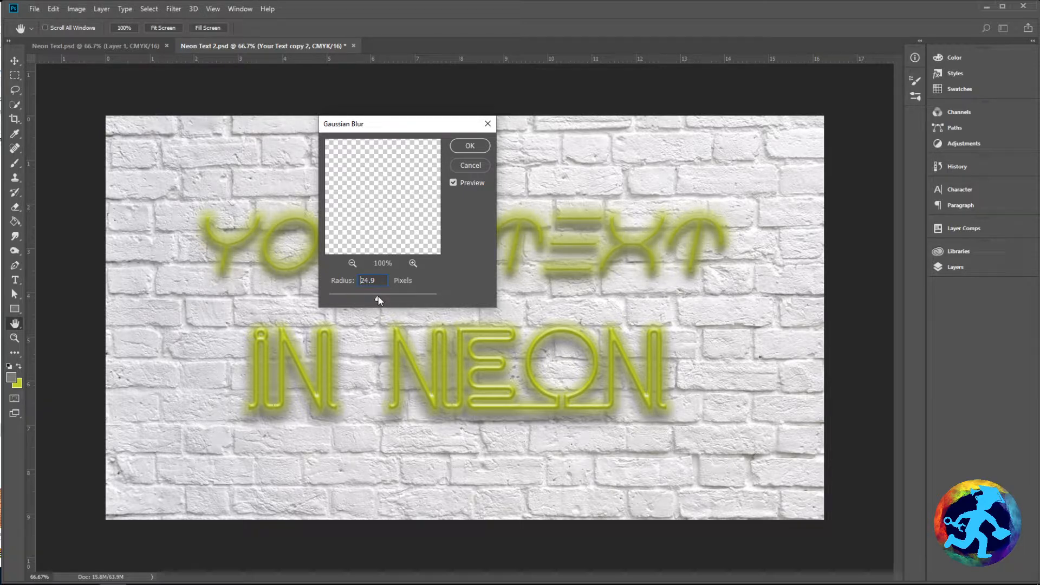
left_click_drag(379, 296, 382, 296)
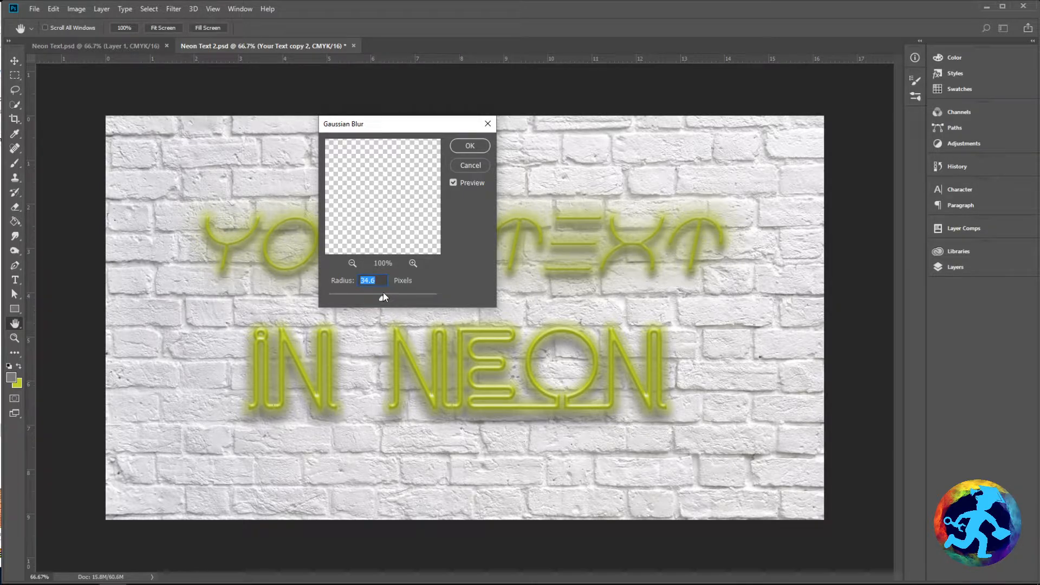
left_click_drag(384, 296, 405, 301)
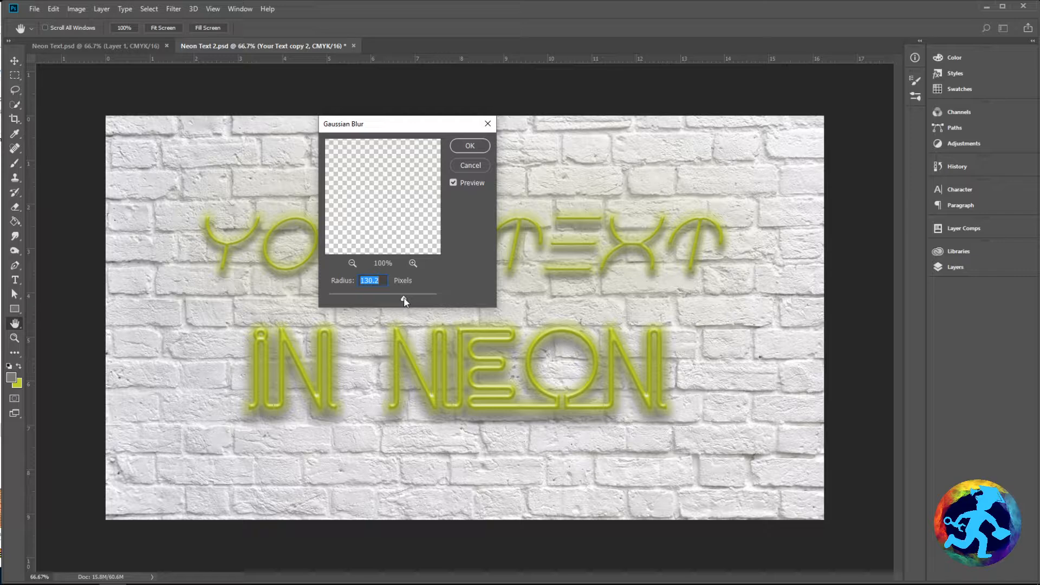
left_click_drag(405, 299, 402, 299)
left_click(464, 146)
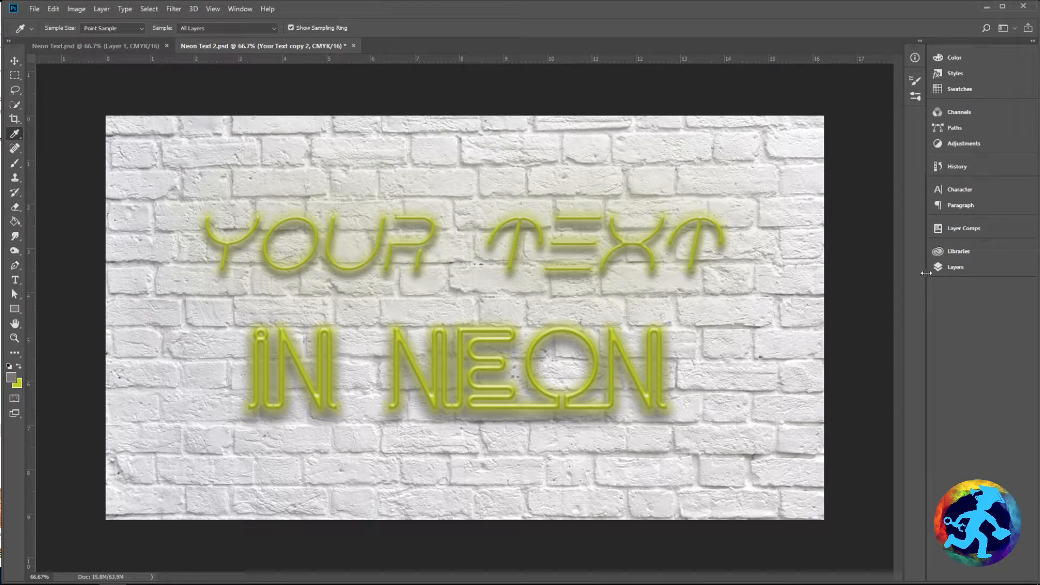
Step: Duplicate the IN NEON text layer together with its effects
left_click(956, 266)
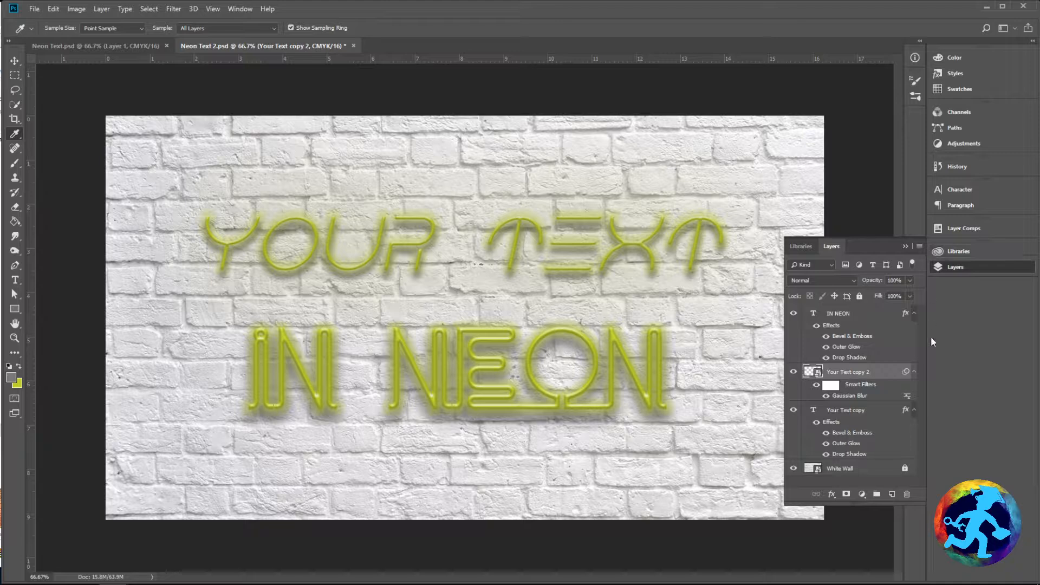
left_click(852, 319)
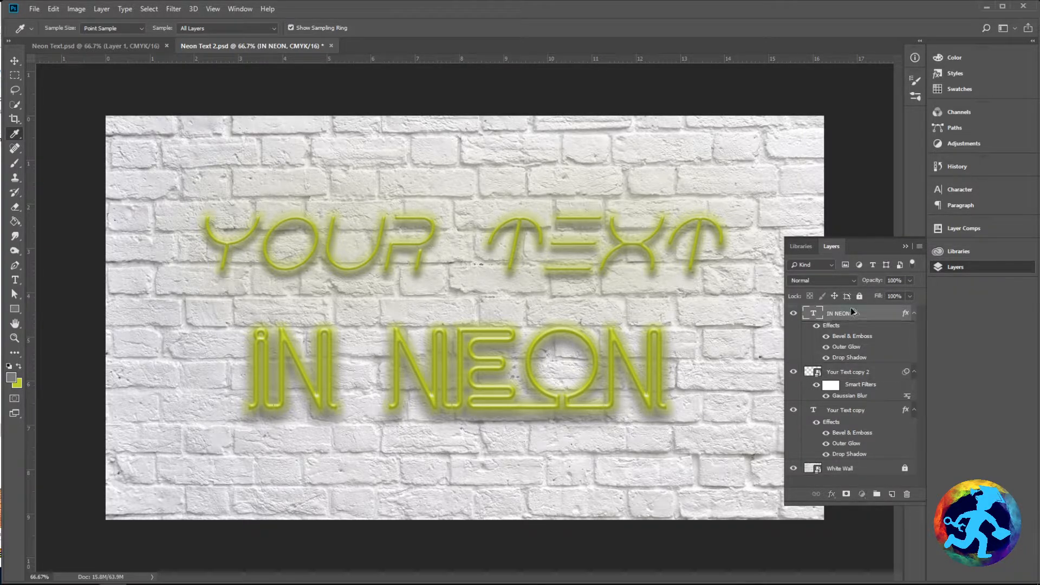
key("ctrl+j")
Step: Convert the IN NEON copy layer to a smart object and apply a Gaussian Blur with a radius of about 196 px
left_click(173, 9)
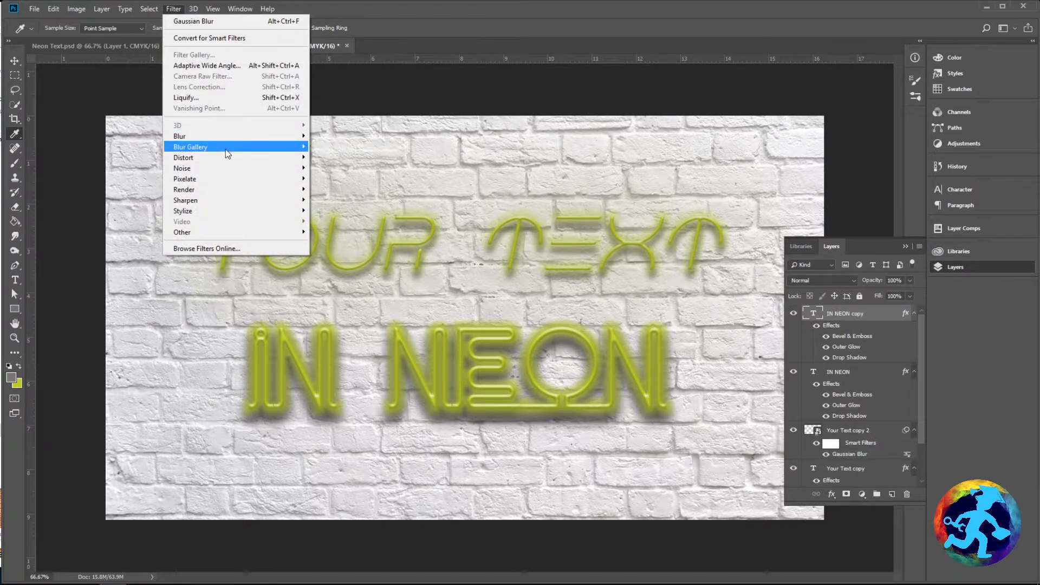
mouse_move(240, 142)
left_click(357, 175)
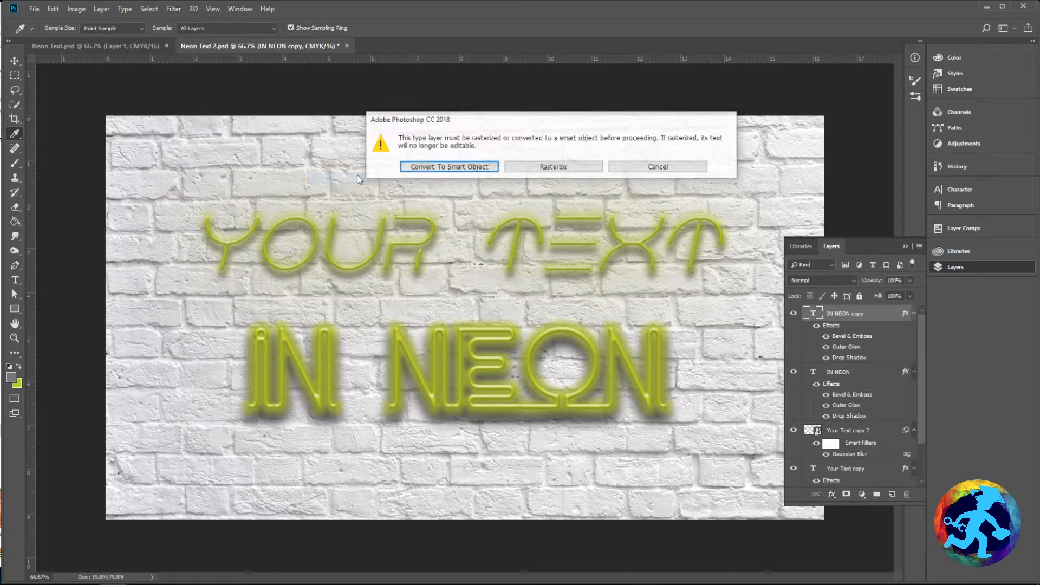
left_click(480, 169)
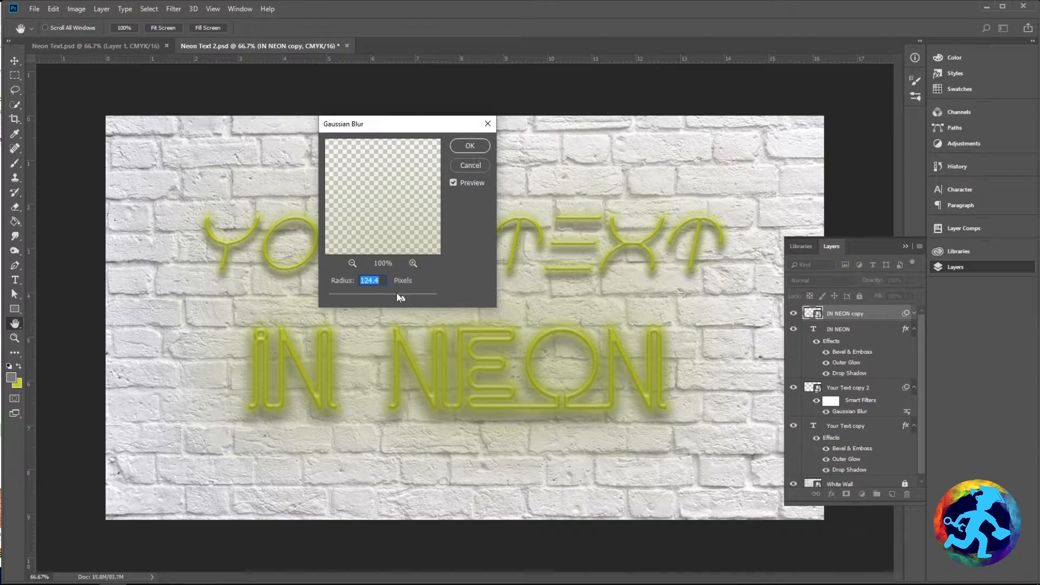
left_click_drag(401, 298, 416, 297)
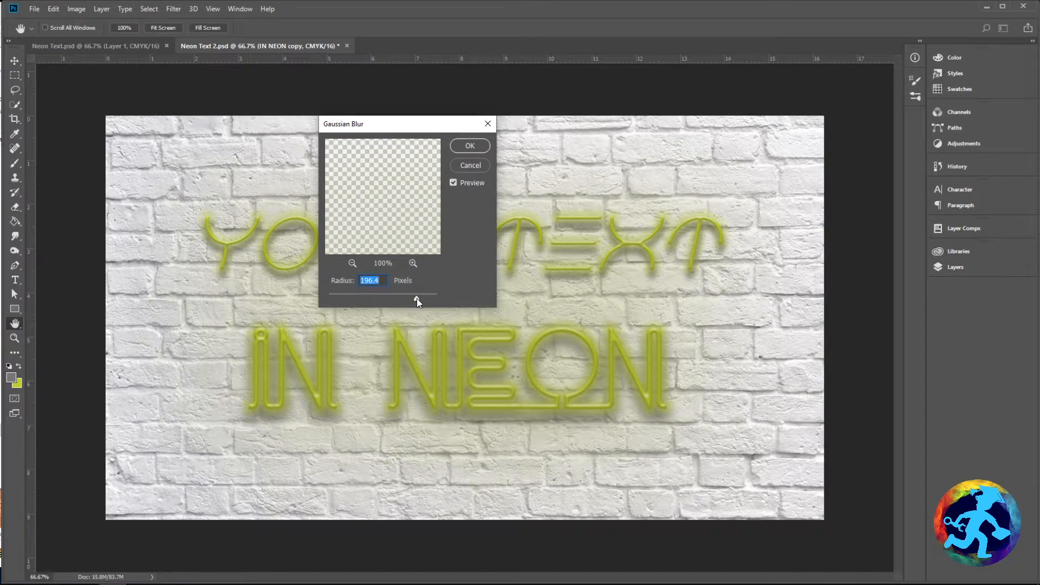
left_click(469, 145)
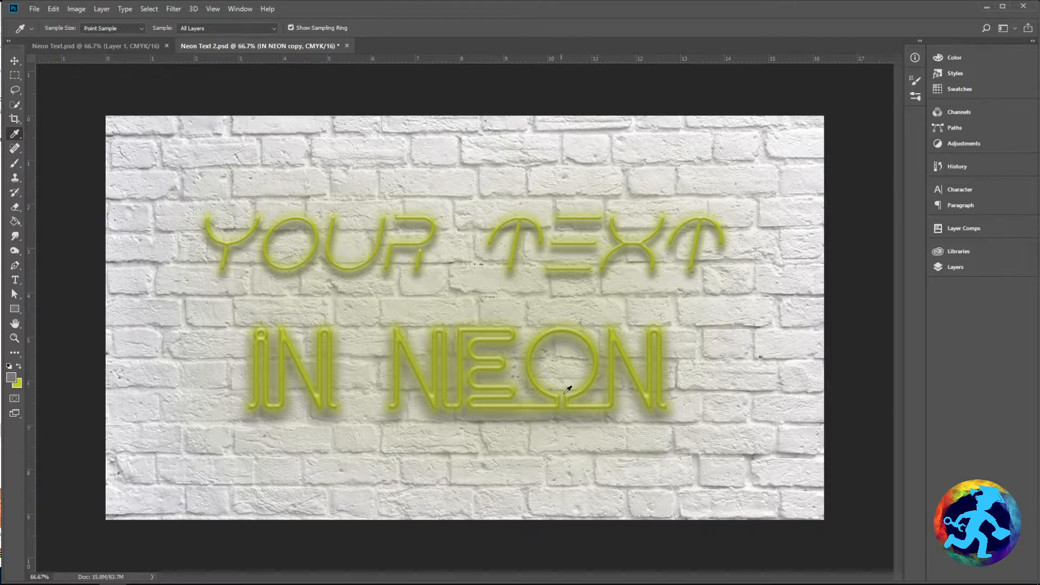
Step: Move the blurred IN NEON copy layer directly below the IN NEON layer, comparing the glow in front of and behind the text
left_click(956, 267)
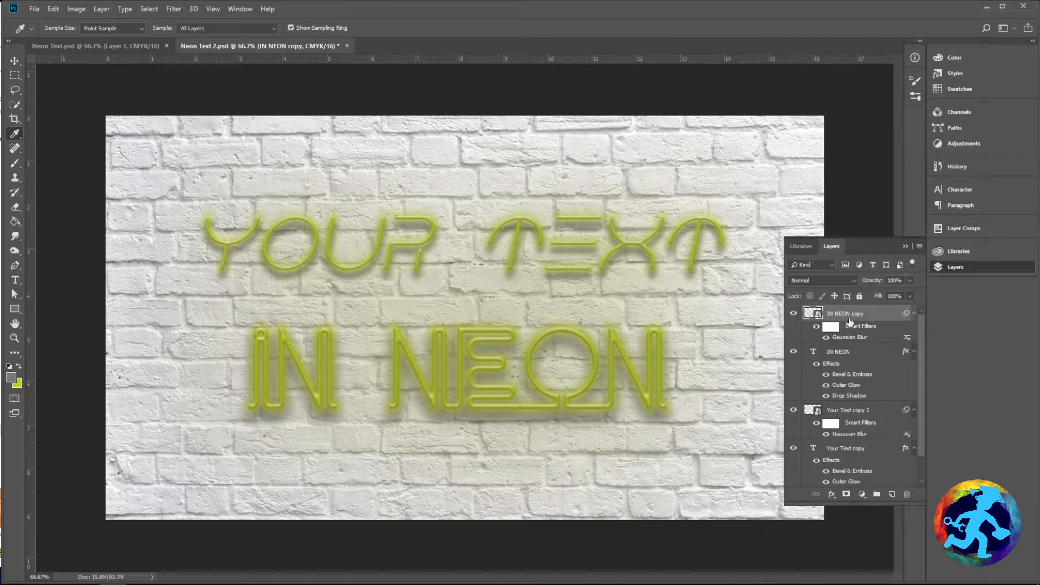
left_click_drag(848, 317, 845, 405)
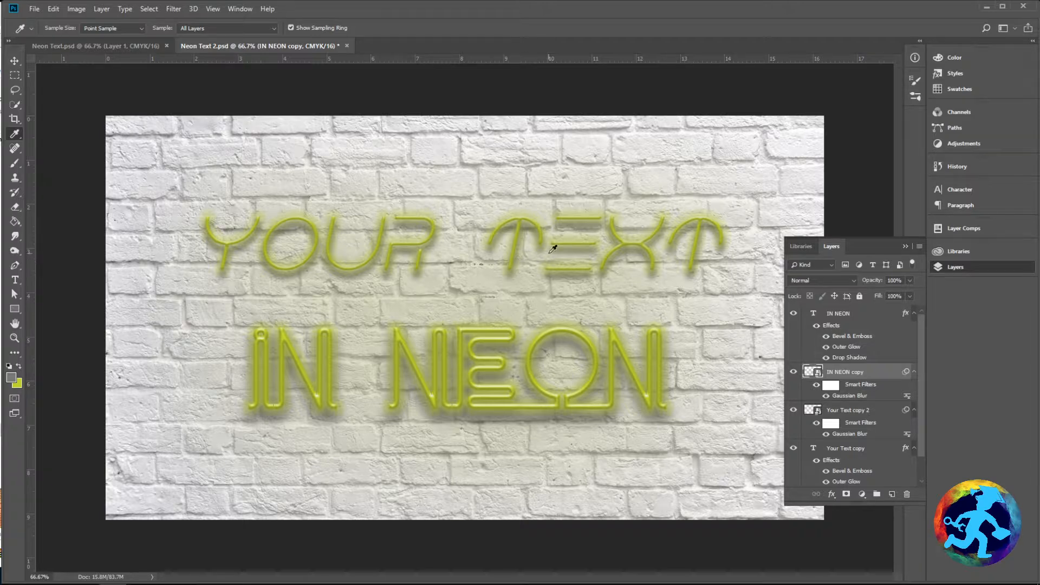
left_click_drag(838, 374, 838, 309)
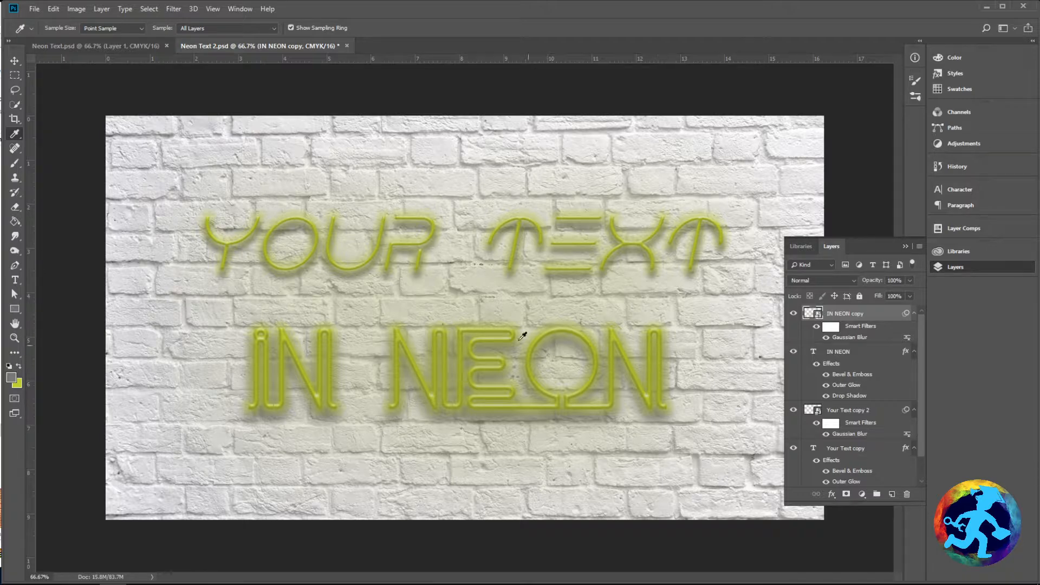
left_click_drag(862, 321, 853, 393)
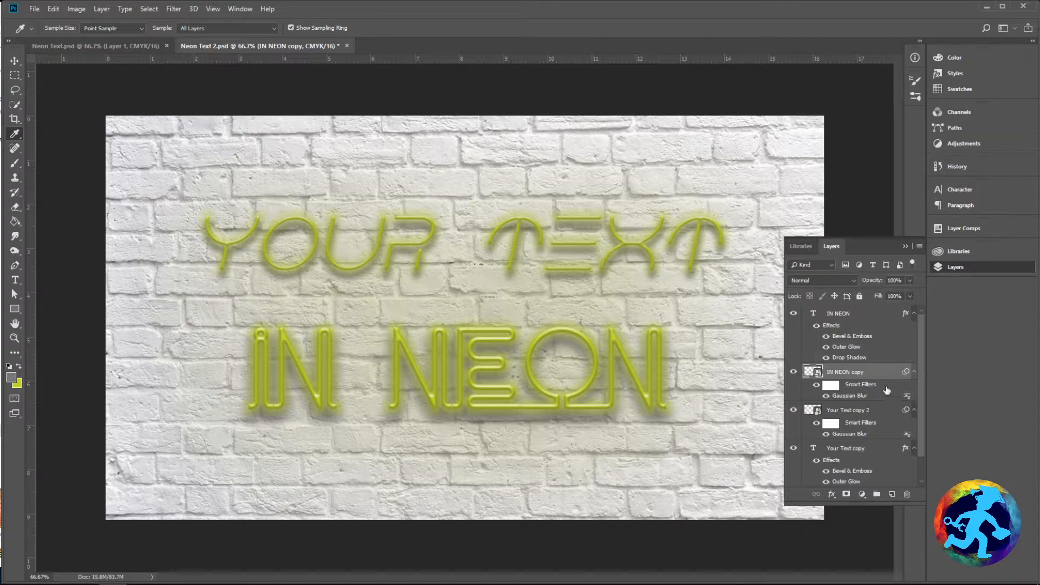
Step: Add a new empty layer directly above the White Wall layer
scroll(858, 384, "down", 2)
left_click(860, 480)
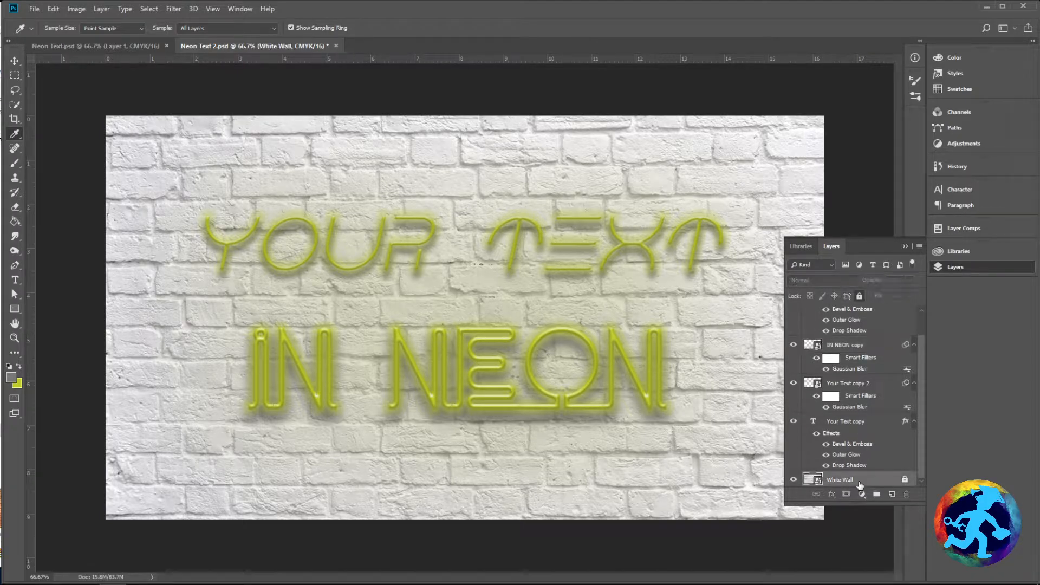
key("ctrl+shift+alt+n")
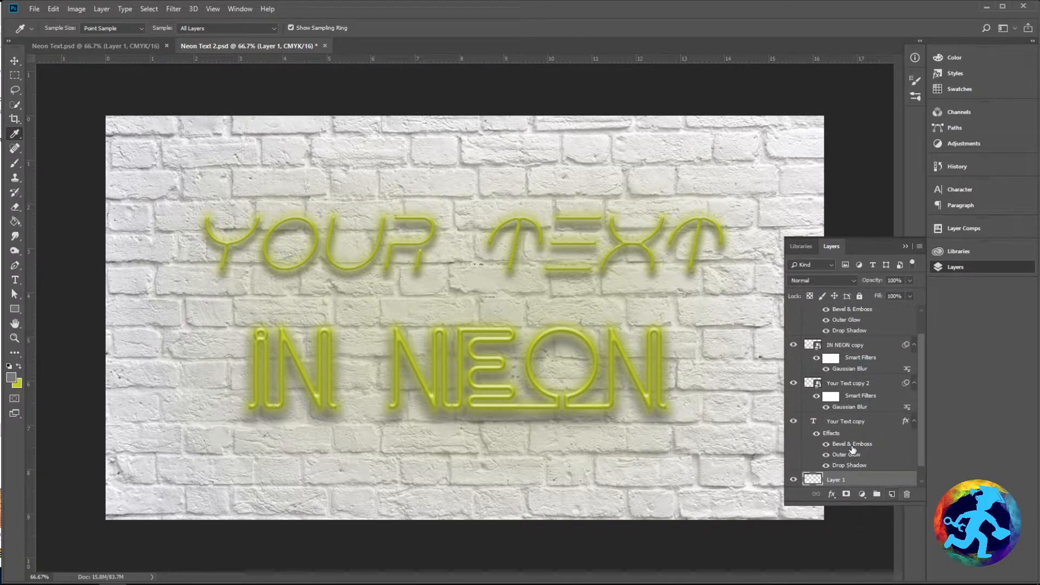
scroll(855, 455, "down", 1)
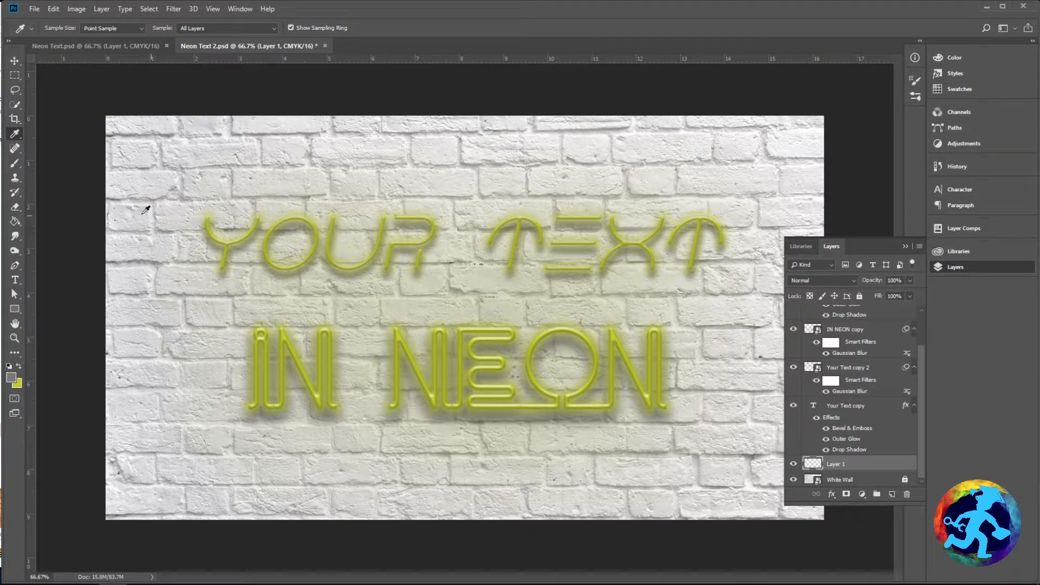
Step: Choose the Brush tool and set the foreground color to the lime green bfd730
left_click(16, 194)
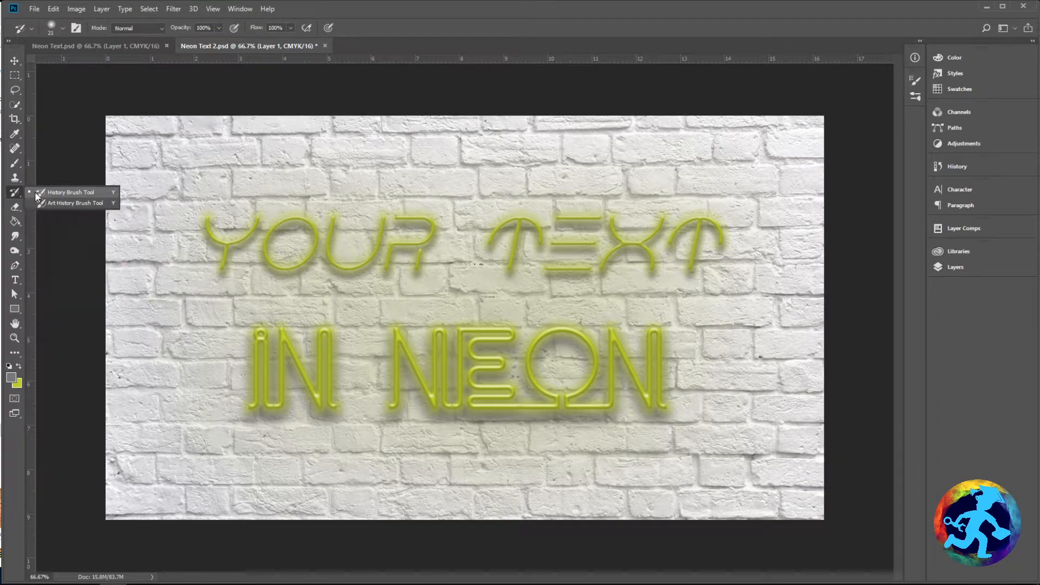
left_click(29, 163)
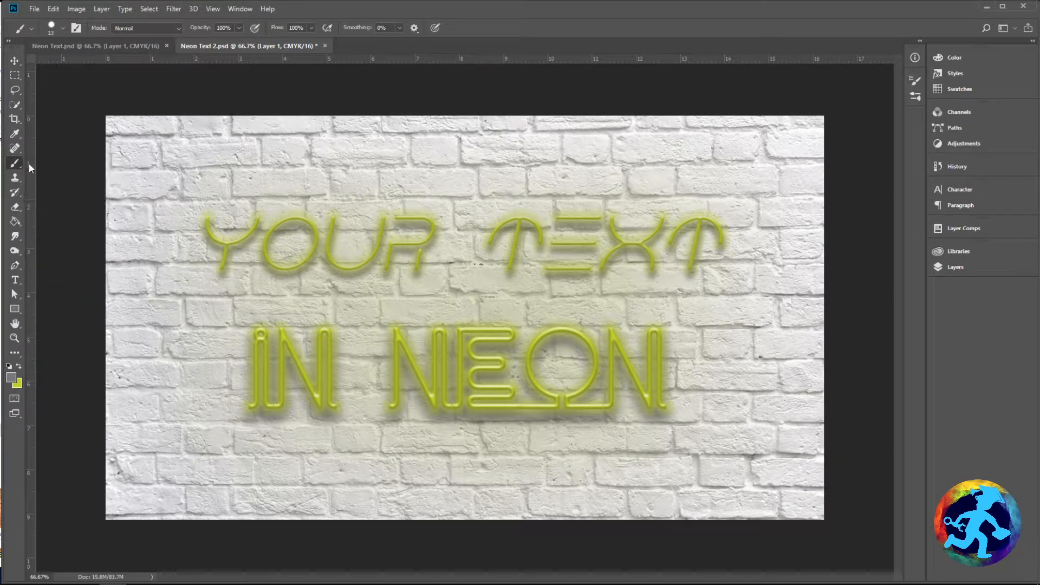
left_click(13, 378)
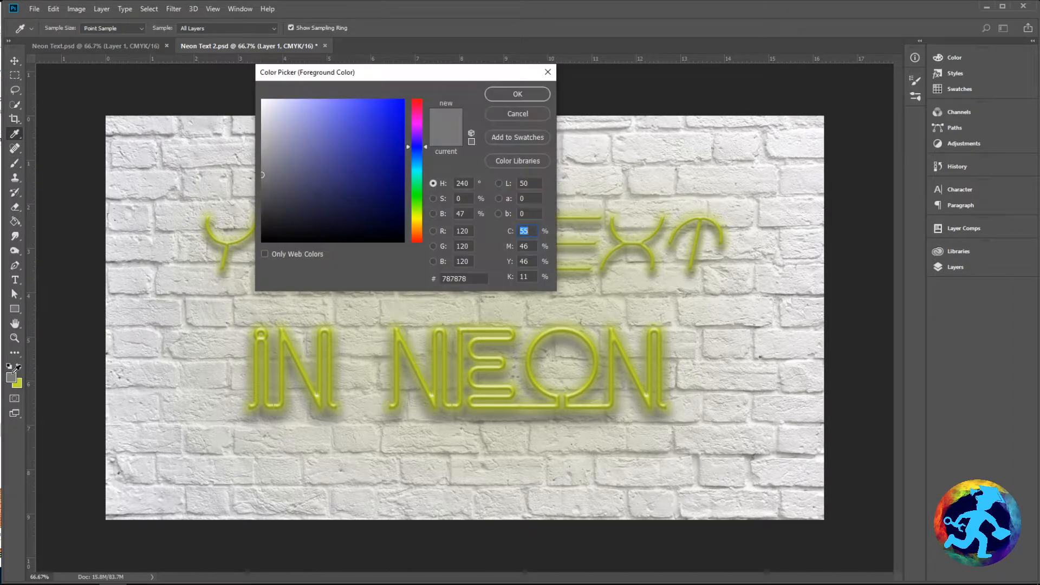
left_click(458, 279)
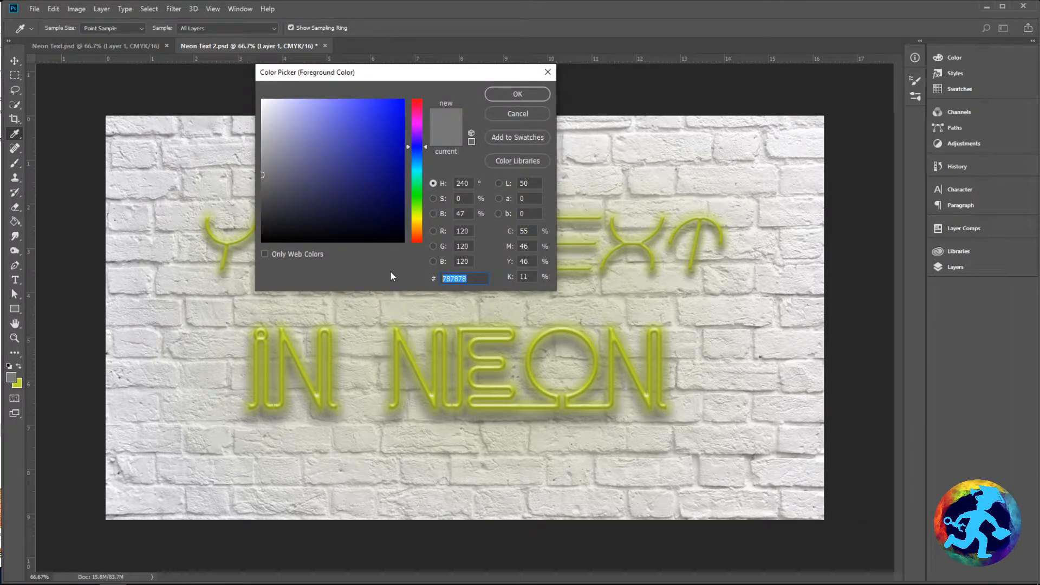
key("ctrl+v")
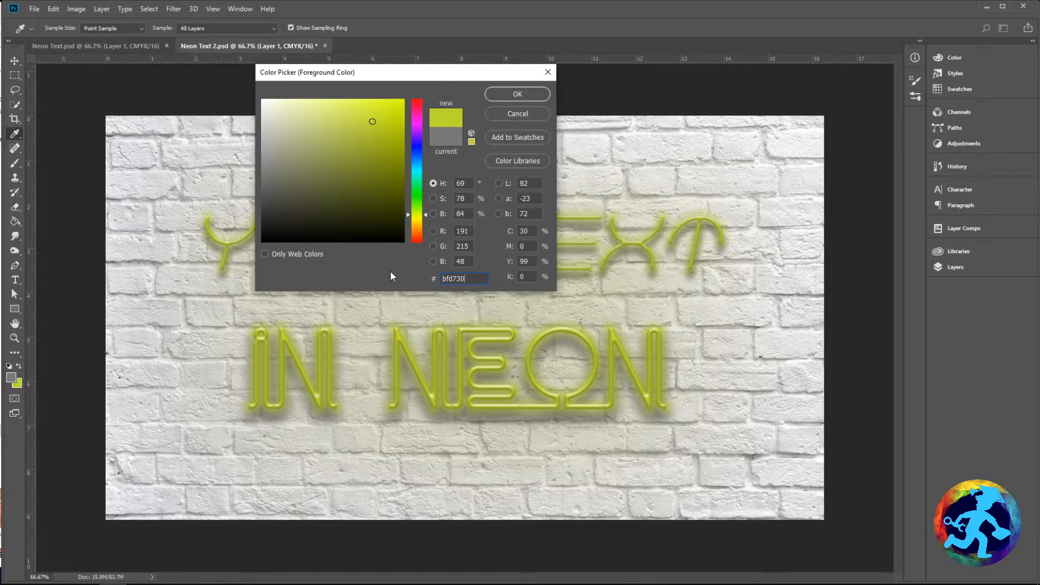
left_click(518, 94)
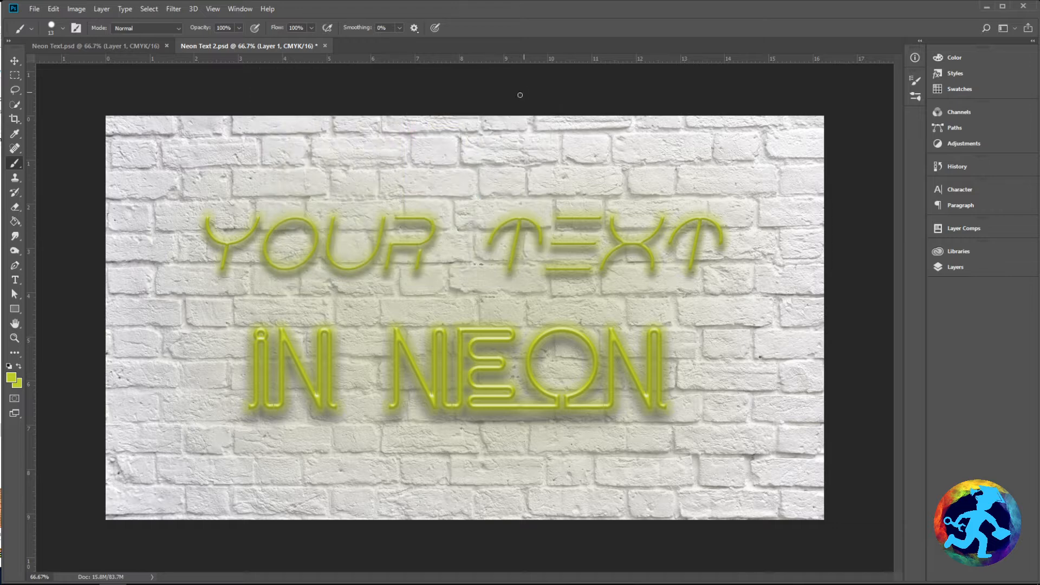
Step: Enlarge the brush to about 184 px and lower its hardness to give it a soft edge
right_click(324, 193, "alt")
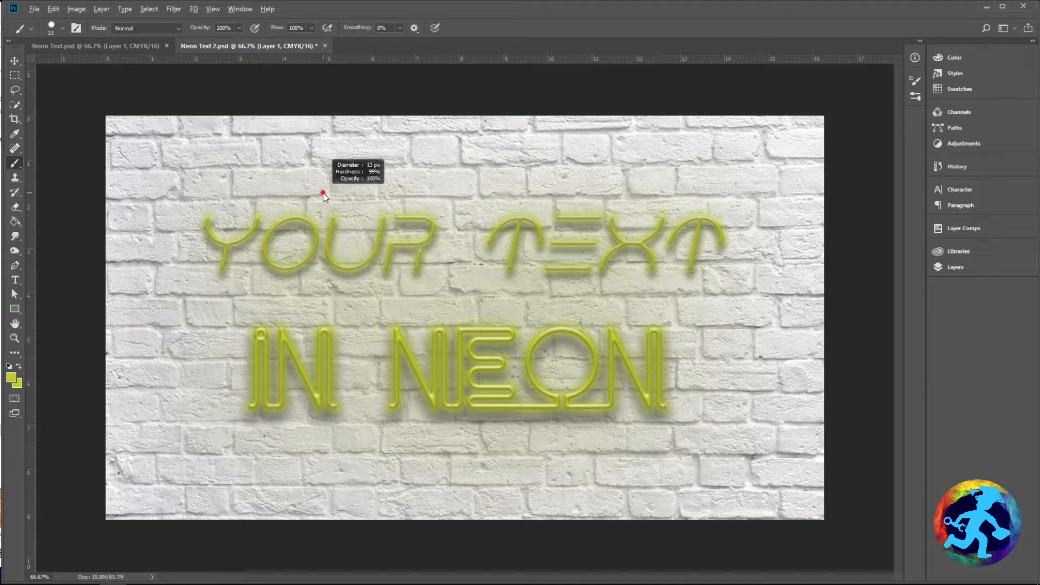
mouse_move(325, 196)
left_mouse_down()
mouse_move(450, 188)
mouse_move(353, 193)
left_mouse_up()
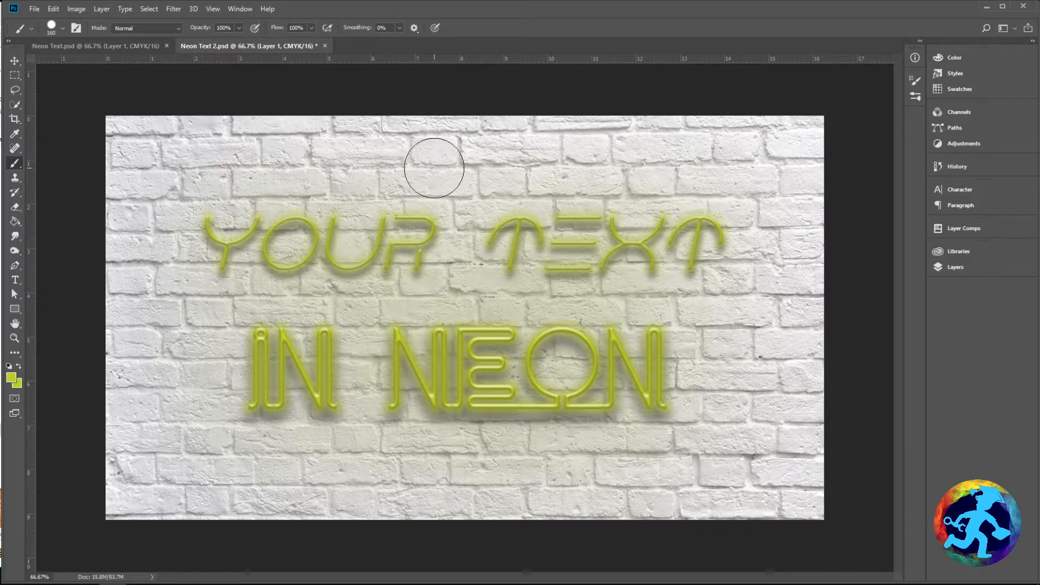
left_click(239, 28)
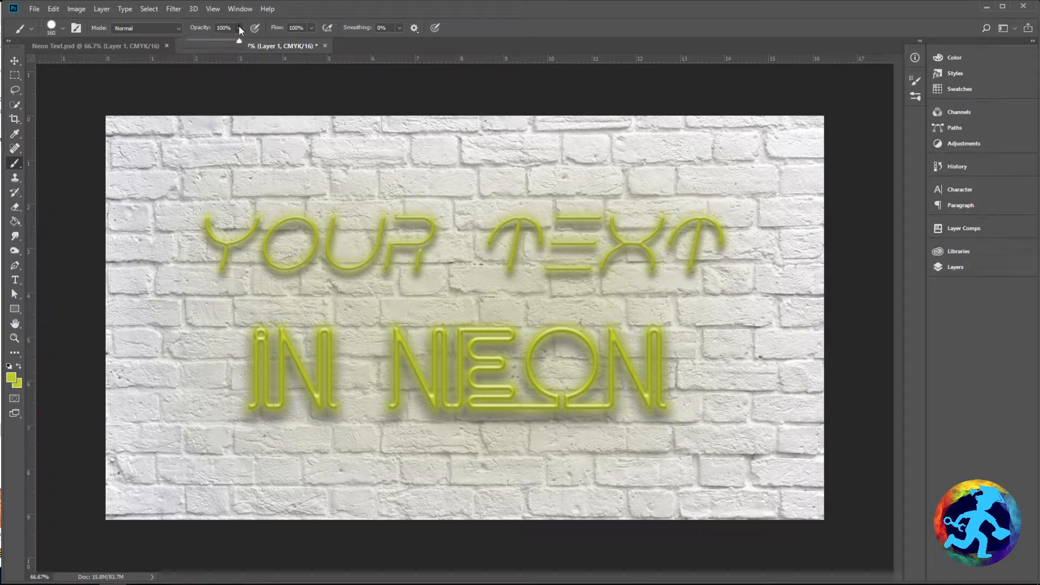
left_click(395, 5)
right_click(443, 179, "alt")
right_click(444, 180, "alt")
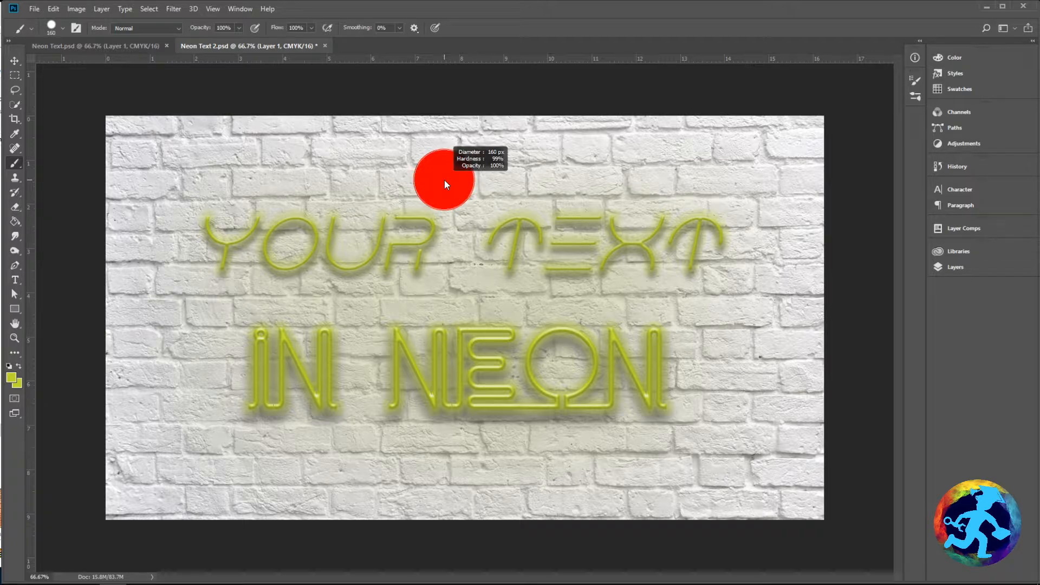
mouse_move(445, 181)
left_mouse_down()
mouse_move(436, 33)
mouse_move(446, 23)
mouse_move(448, 43)
left_mouse_up()
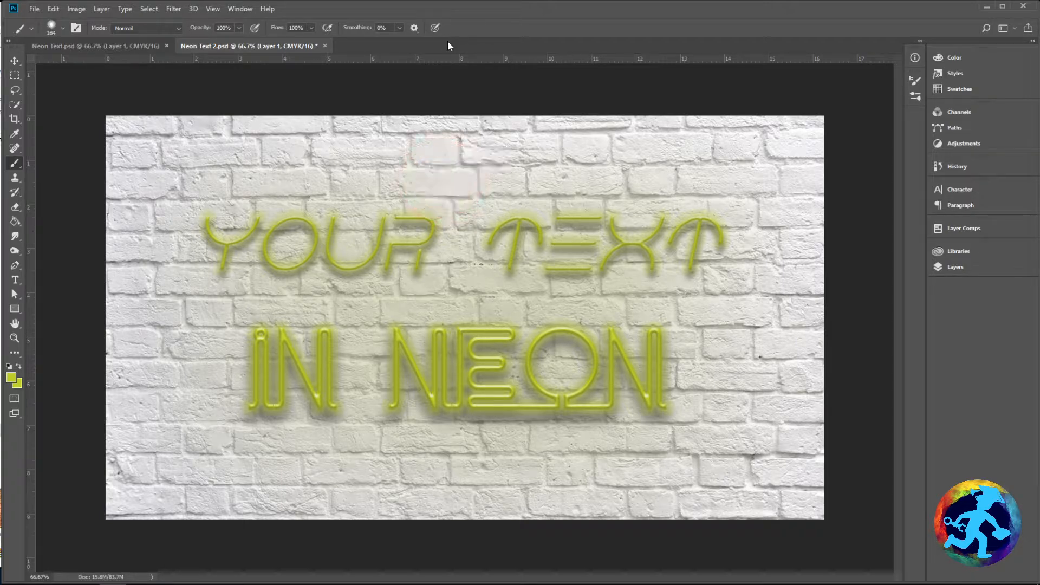
Step: Fine-tune the soft-edged brush to a size of about 181 px
left_click(63, 28)
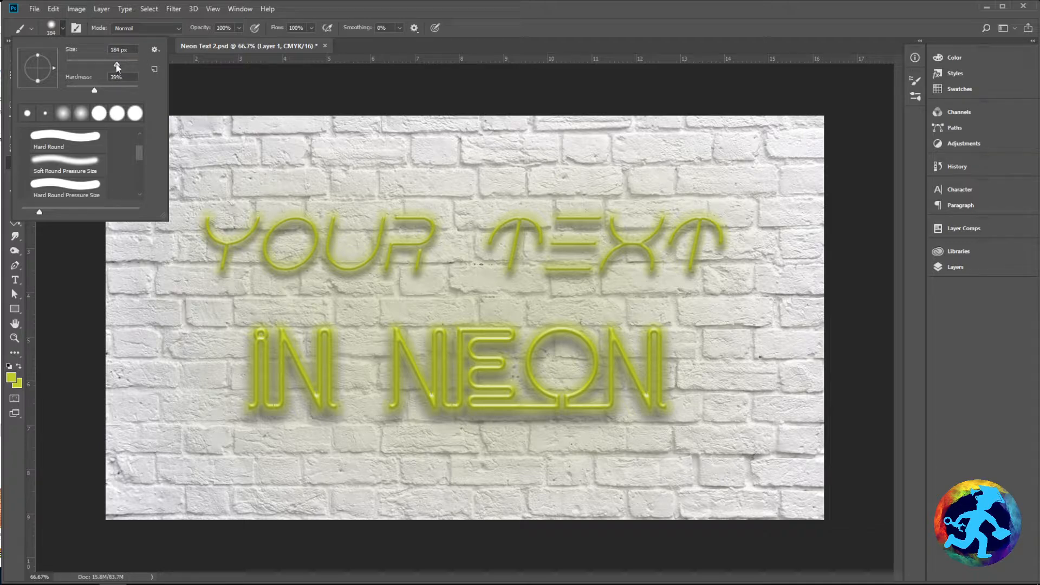
left_click(342, 11)
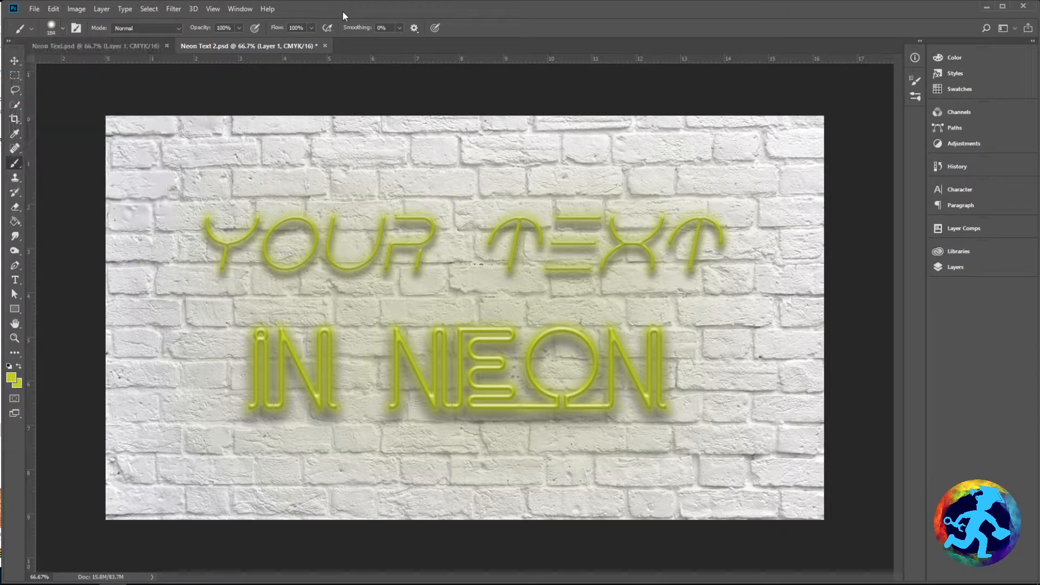
key("alt")
right_click(418, 250, "alt")
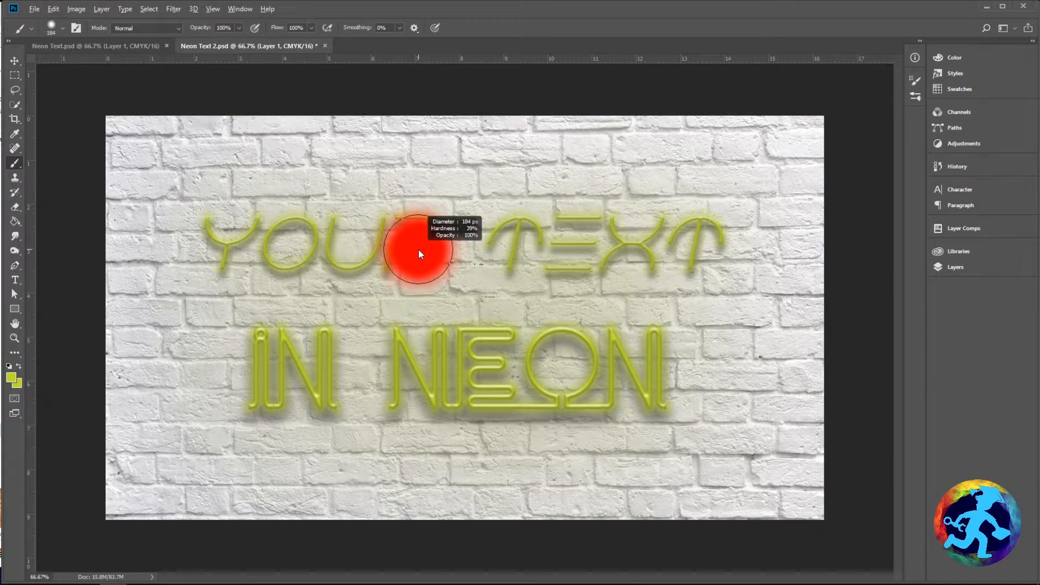
mouse_move(418, 248)
left_mouse_down()
mouse_move(415, 167)
mouse_move(412, 245)
mouse_move(414, 225)
mouse_move(435, 222)
mouse_move(392, 222)
mouse_move(462, 219)
mouse_move(399, 219)
mouse_move(427, 200)
mouse_move(422, 210)
left_mouse_up()
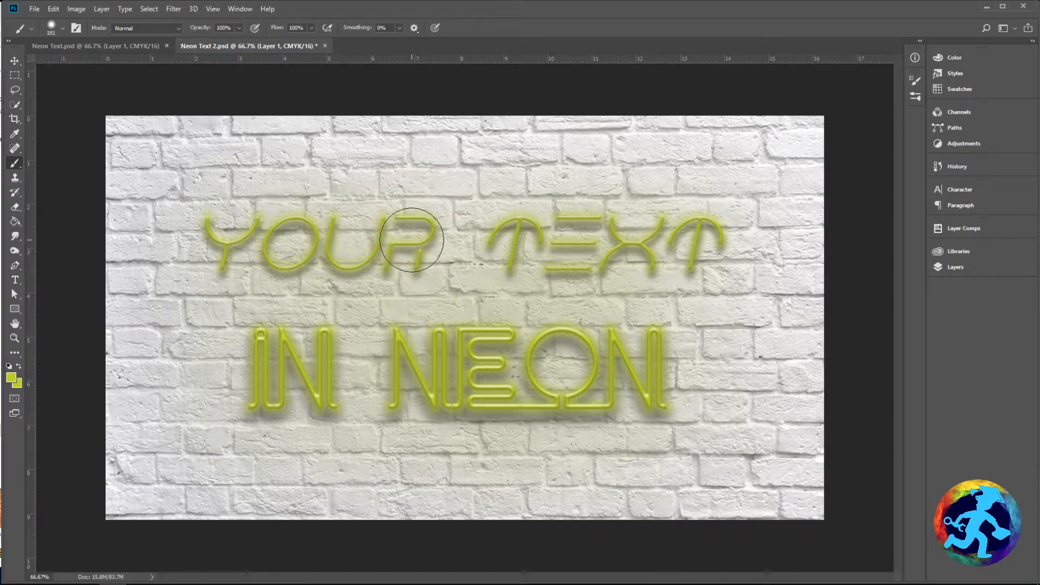
Step: Set the brush opacity to 5% and paint a faint lime stroke behind YOUR
left_click(240, 27)
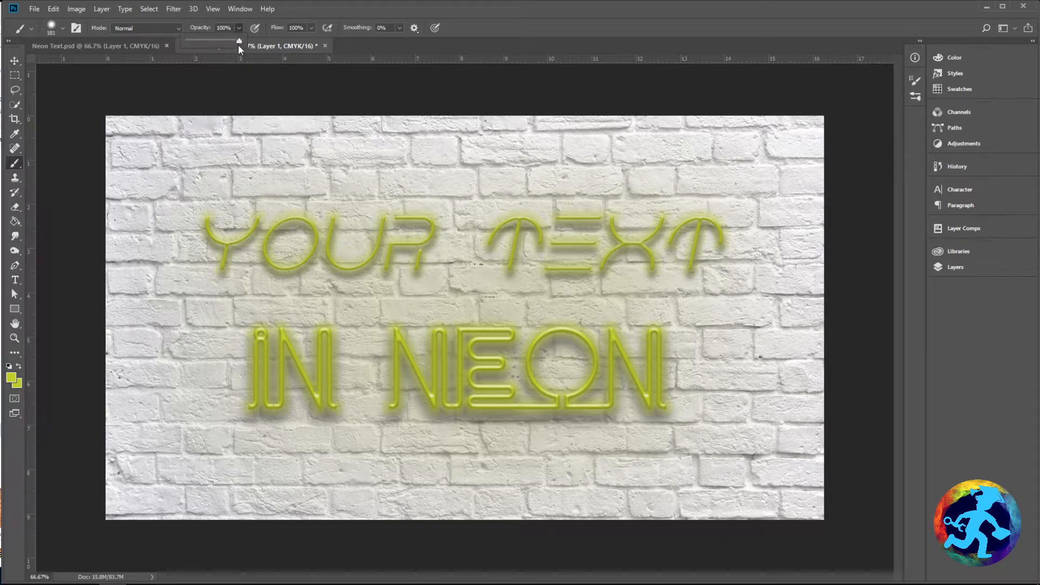
left_click_drag(232, 41, 191, 42)
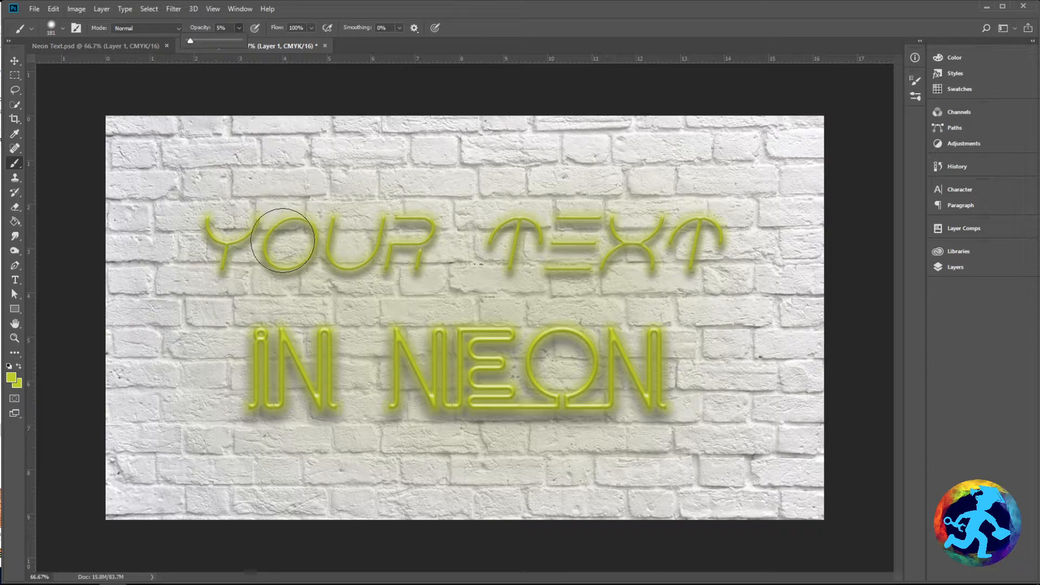
mouse_move(202, 255)
left_mouse_down()
mouse_move(321, 216)
mouse_move(411, 225)
mouse_move(492, 255)
mouse_move(612, 346)
mouse_move(517, 286)
mouse_move(423, 258)
left_mouse_up()
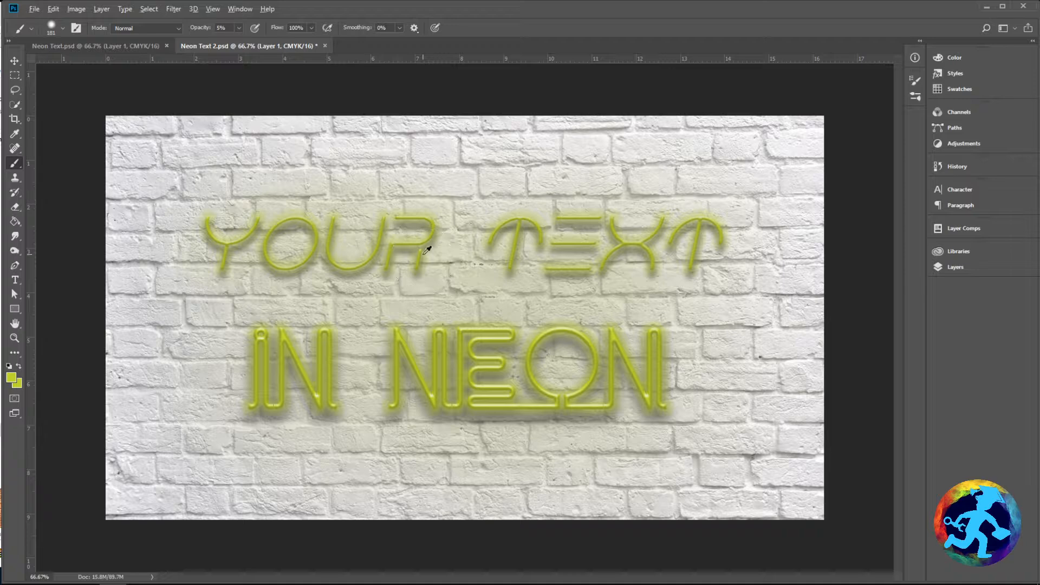
Step: Try a lime brush stroke along the upper part of YOUR TEXT at 31% opacity, and undo it
left_click(238, 26)
left_click_drag(237, 40, 252, 41)
mouse_move(217, 222)
left_mouse_down()
mouse_move(313, 200)
mouse_move(385, 216)
mouse_move(492, 205)
mouse_move(542, 201)
left_mouse_up()
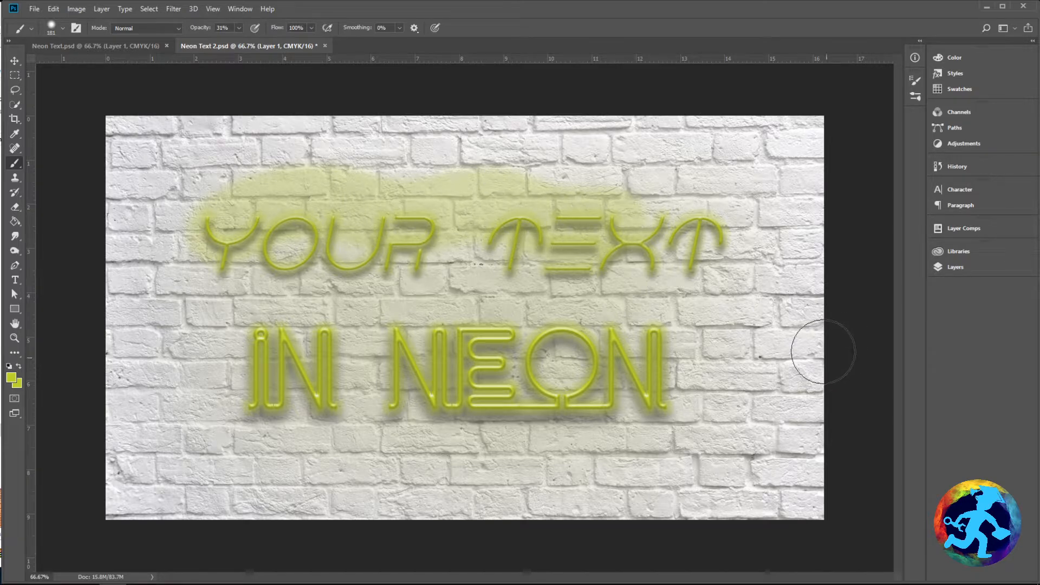
key("ctrl+z")
Step: Set the brush opacity to 8% and paint a soft lime glow behind YOUR TEXT on Layer 1
left_click(969, 266)
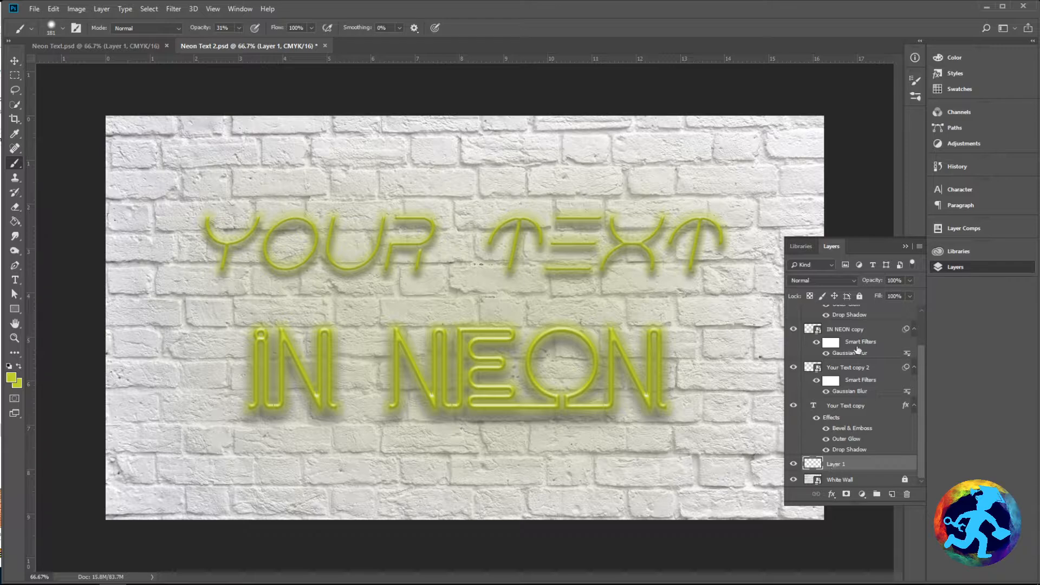
scroll(858, 351, "up", 2)
scroll(858, 417, "down", 2)
left_click(239, 28)
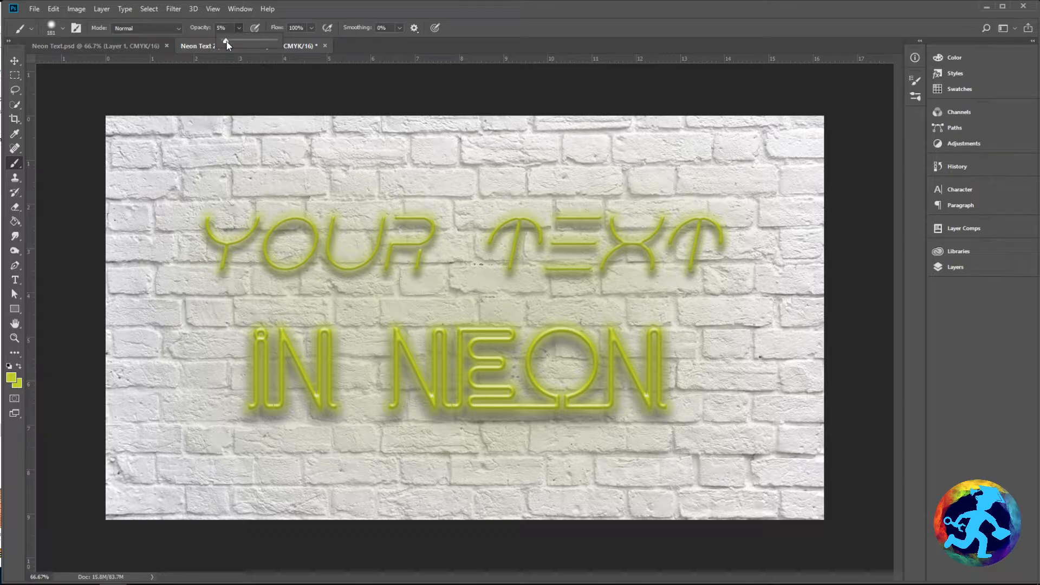
mouse_move(218, 252)
left_mouse_down()
mouse_move(293, 212)
mouse_move(332, 207)
mouse_move(411, 224)
mouse_move(403, 287)
left_mouse_up()
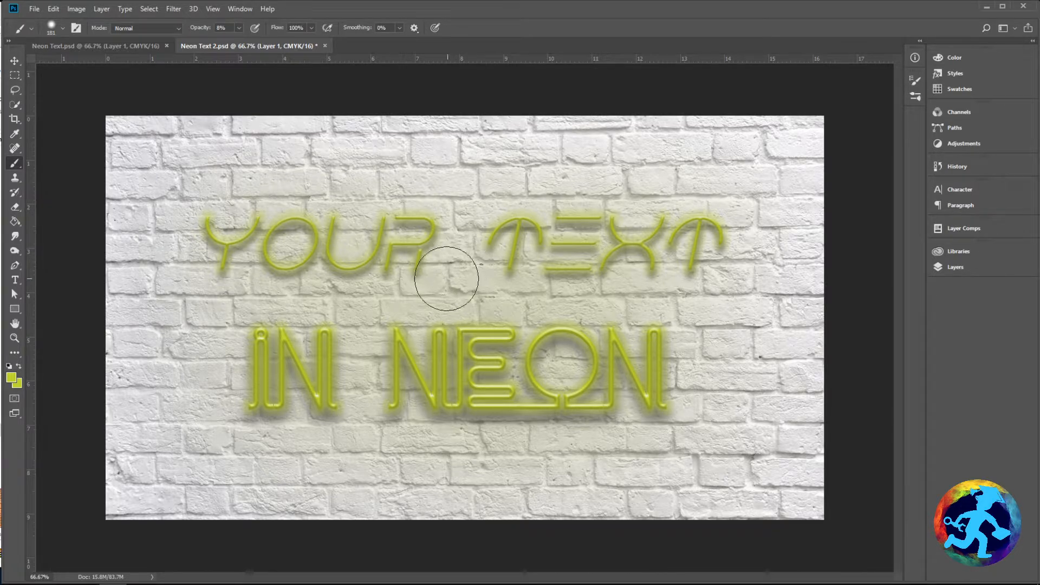
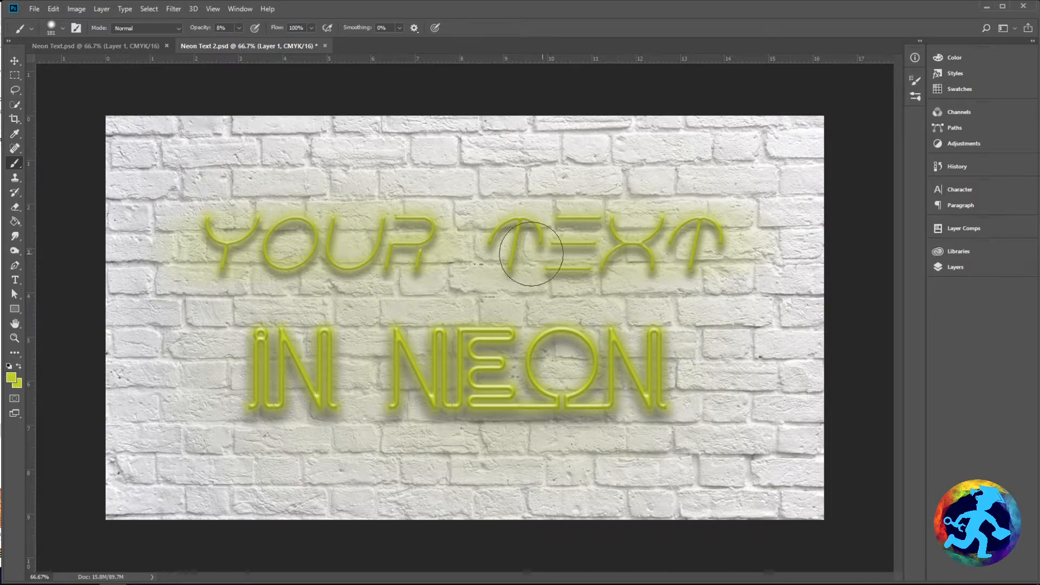
left_click_drag(710, 247, 738, 233)
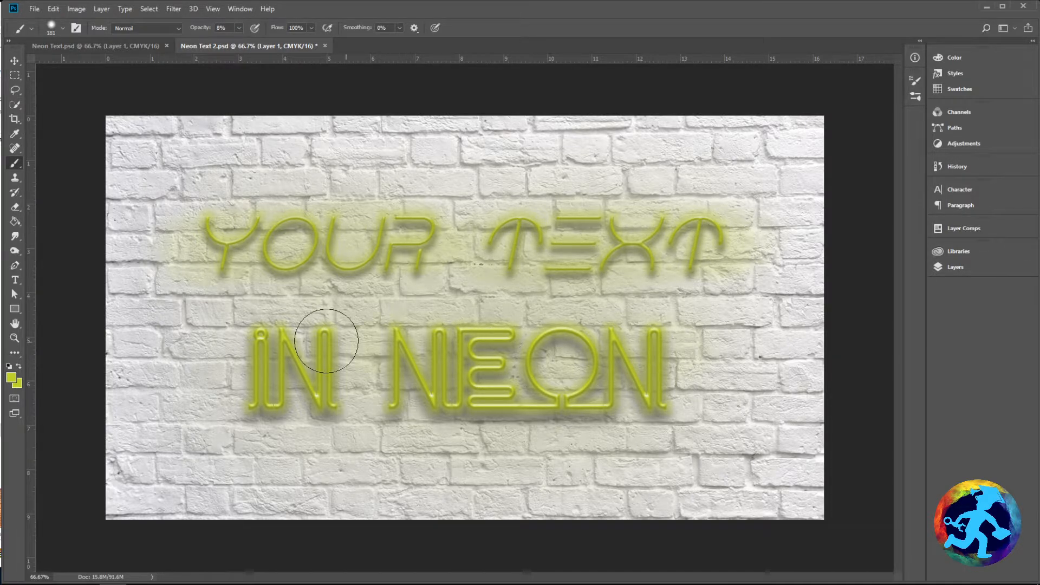
Step: Paint a soft lime glow behind IN NEON and build up uneven extra patches of glow around both text lines
mouse_move(448, 358)
left_mouse_down()
mouse_move(665, 355)
mouse_move(704, 376)
mouse_move(236, 400)
mouse_move(695, 401)
left_mouse_up()
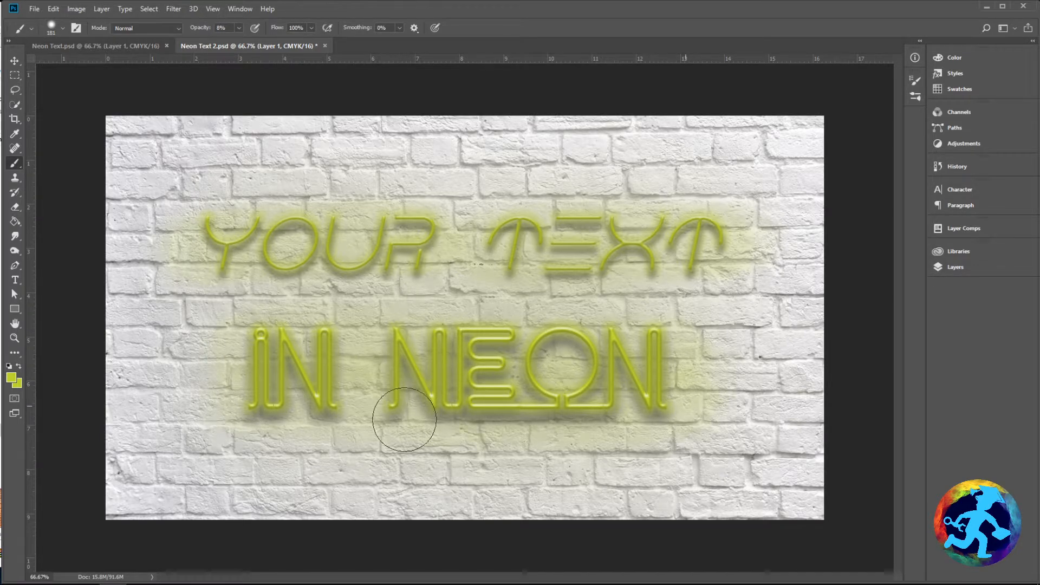
mouse_move(404, 420)
left_mouse_down()
mouse_move(211, 358)
mouse_move(229, 343)
mouse_move(448, 328)
mouse_move(712, 336)
mouse_move(742, 405)
mouse_move(753, 309)
left_mouse_up()
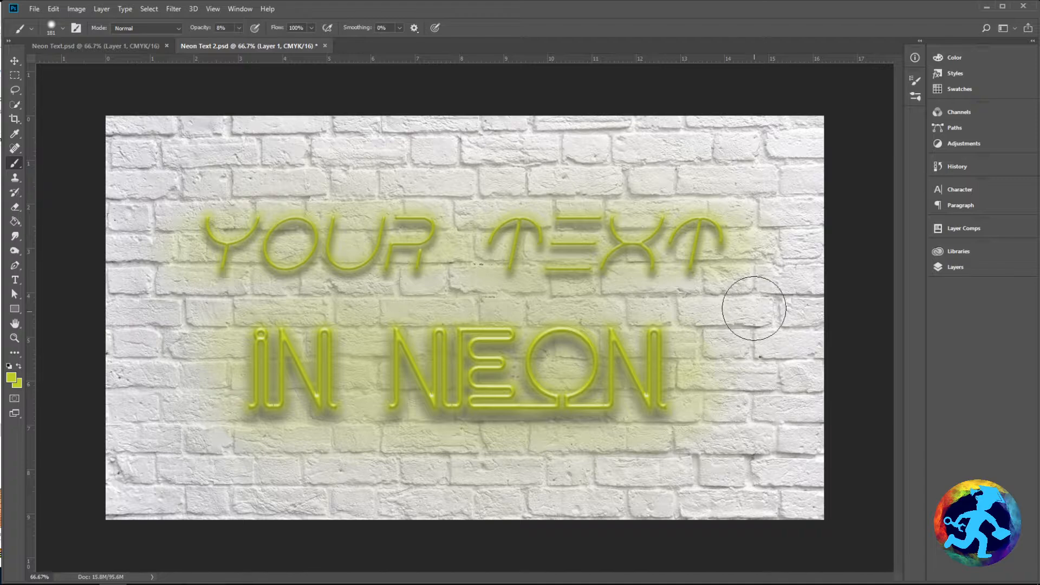
mouse_move(308, 253)
left_mouse_down()
mouse_move(239, 255)
mouse_move(272, 264)
left_mouse_up()
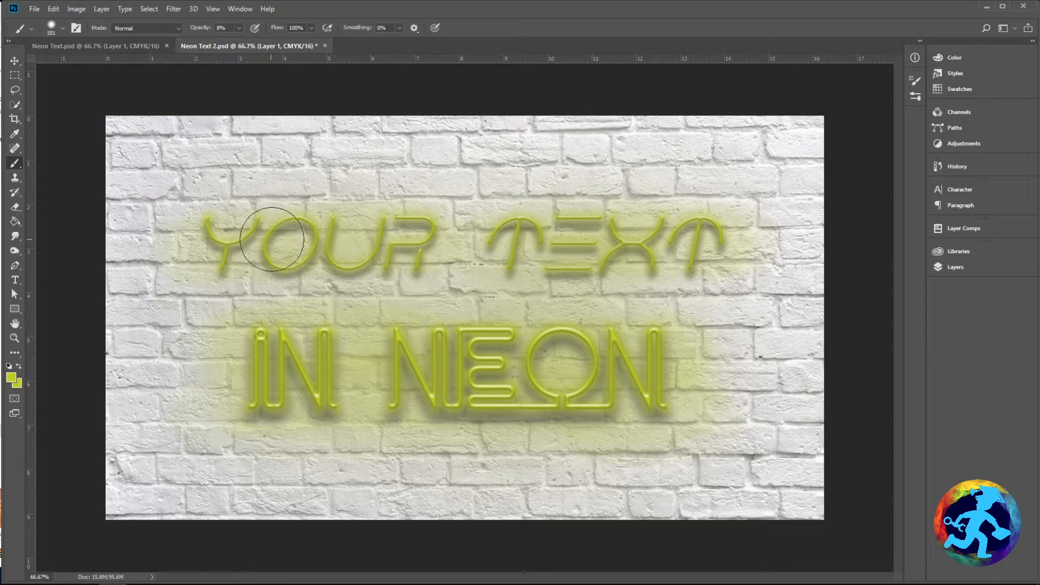
mouse_move(297, 229)
left_mouse_down()
mouse_move(340, 205)
mouse_move(314, 252)
mouse_move(288, 249)
mouse_move(299, 267)
mouse_move(352, 266)
mouse_move(251, 266)
mouse_move(339, 251)
mouse_move(263, 230)
mouse_move(309, 198)
mouse_move(356, 228)
mouse_move(231, 234)
mouse_move(255, 200)
mouse_move(328, 200)
mouse_move(385, 239)
mouse_move(352, 266)
mouse_move(252, 274)
mouse_move(232, 238)
mouse_move(247, 217)
mouse_move(307, 198)
mouse_move(382, 226)
mouse_move(544, 222)
mouse_move(521, 232)
mouse_move(599, 198)
mouse_move(688, 233)
mouse_move(602, 269)
mouse_move(534, 239)
mouse_move(570, 220)
mouse_move(638, 216)
mouse_move(653, 229)
mouse_move(595, 207)
mouse_move(536, 282)
mouse_move(559, 257)
mouse_move(654, 258)
mouse_move(701, 283)
mouse_move(351, 276)
mouse_move(326, 195)
mouse_move(227, 231)
mouse_move(259, 222)
mouse_move(360, 250)
mouse_move(323, 236)
mouse_move(316, 252)
mouse_move(420, 249)
mouse_move(265, 260)
mouse_move(237, 245)
mouse_move(381, 250)
mouse_move(316, 235)
mouse_move(343, 240)
mouse_move(340, 187)
mouse_move(278, 258)
mouse_move(372, 224)
mouse_move(273, 235)
mouse_move(301, 289)
mouse_move(354, 243)
mouse_move(316, 181)
mouse_move(296, 262)
mouse_move(441, 374)
mouse_move(396, 352)
mouse_move(409, 325)
mouse_move(302, 329)
mouse_move(301, 312)
mouse_move(640, 295)
mouse_move(540, 316)
mouse_move(461, 304)
mouse_move(654, 305)
mouse_move(248, 369)
left_mouse_up()
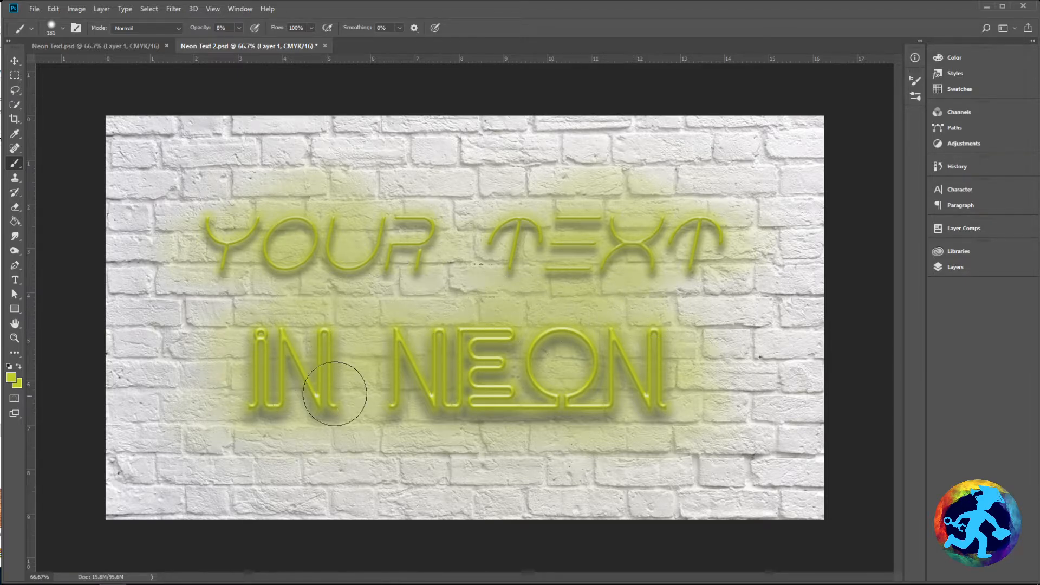
mouse_move(435, 430)
left_mouse_down()
mouse_move(540, 412)
mouse_move(457, 445)
mouse_move(346, 409)
mouse_move(394, 437)
mouse_move(574, 424)
mouse_move(334, 432)
mouse_move(505, 448)
left_mouse_up()
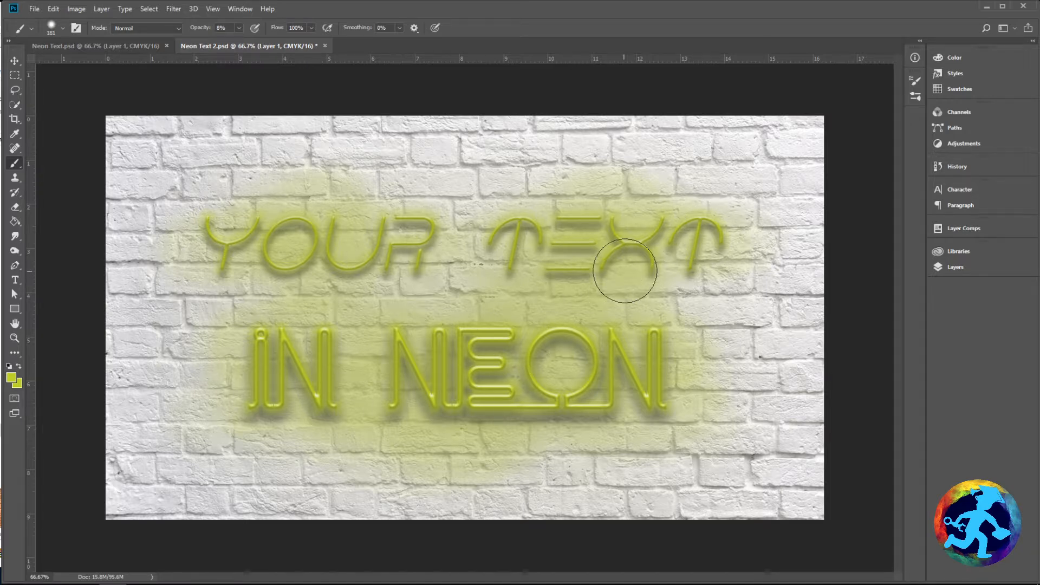
Step: Add a new empty layer between the White Wall layer and Layer 1
left_click(949, 267)
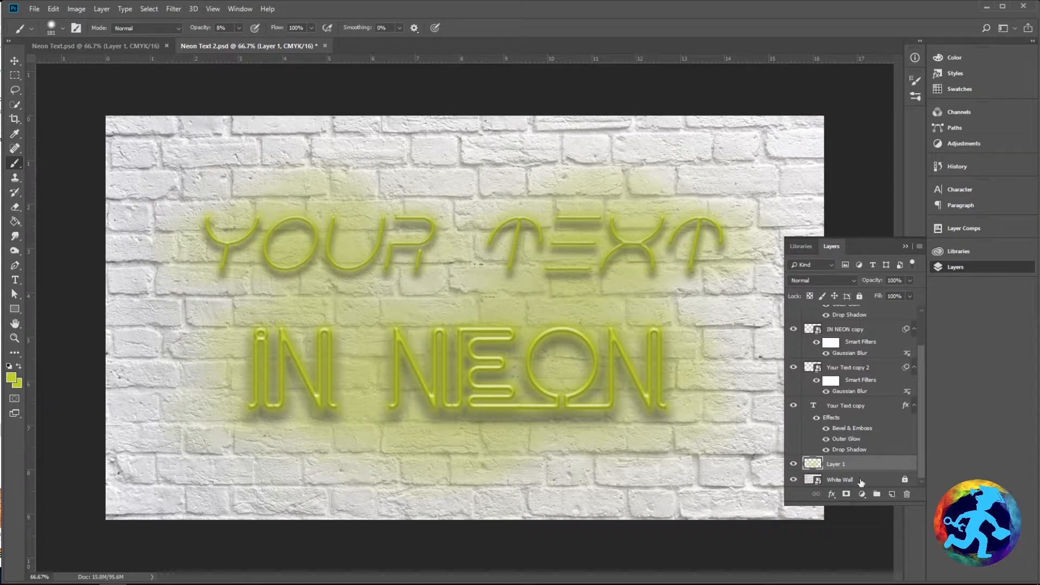
left_click(861, 480)
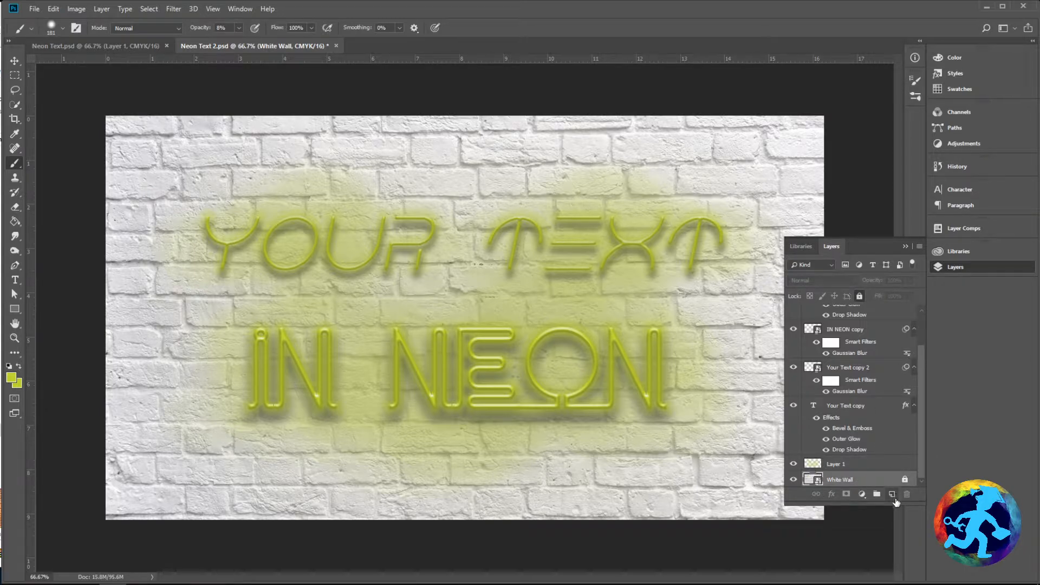
left_click(893, 495)
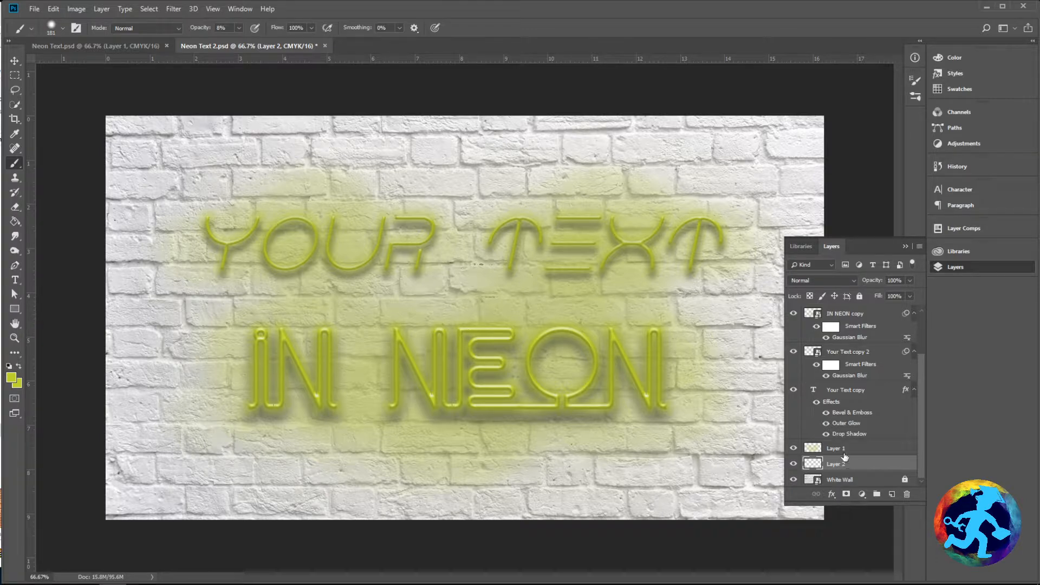
Step: Set the brush opacity to 97% and the foreground color to dark gray 333333
left_click(238, 28)
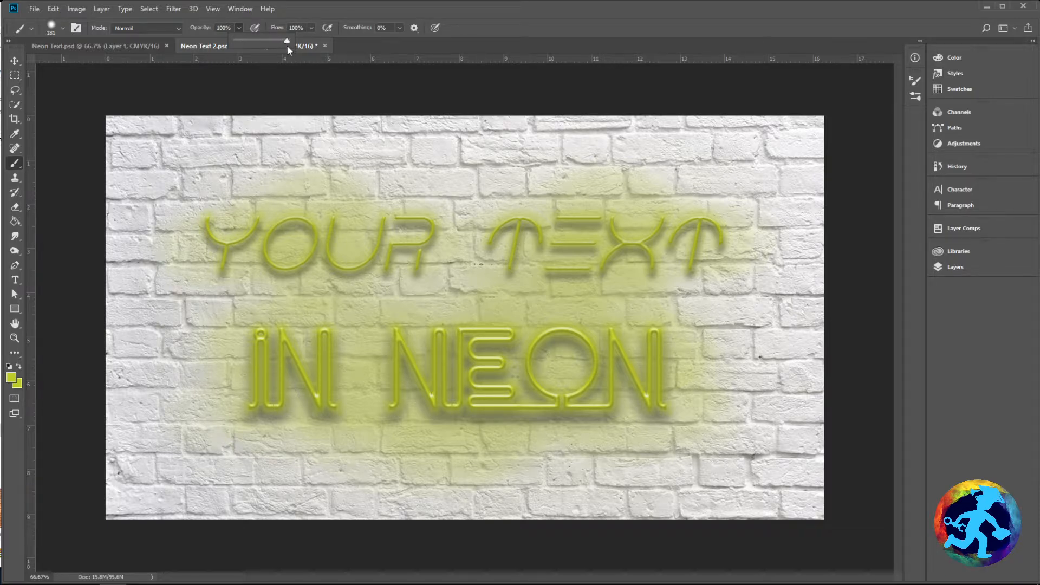
left_click_drag(287, 44, 285, 45)
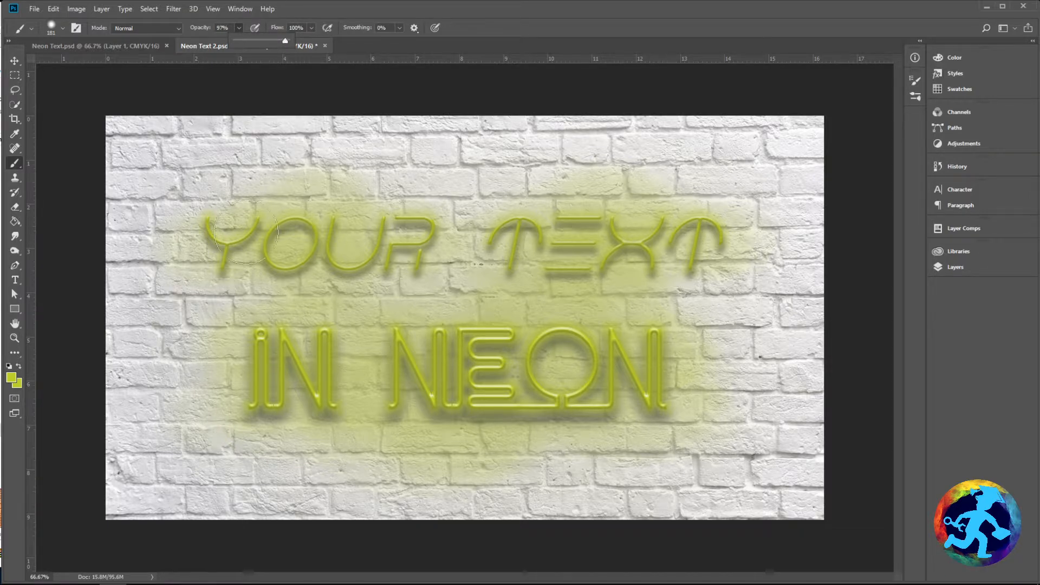
left_click(11, 377)
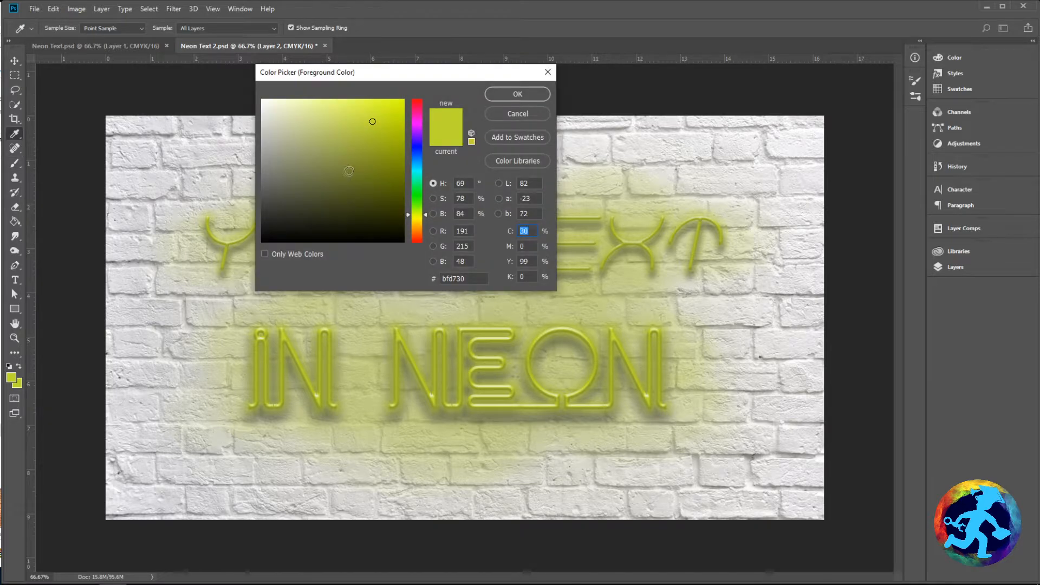
left_click_drag(349, 171, 397, 232)
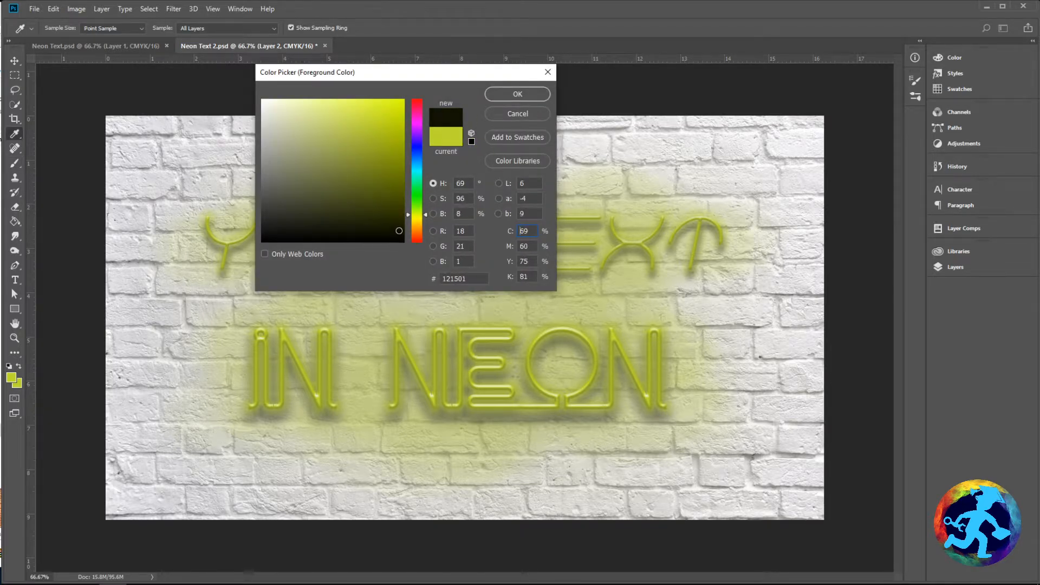
left_click_drag(270, 242, 259, 233)
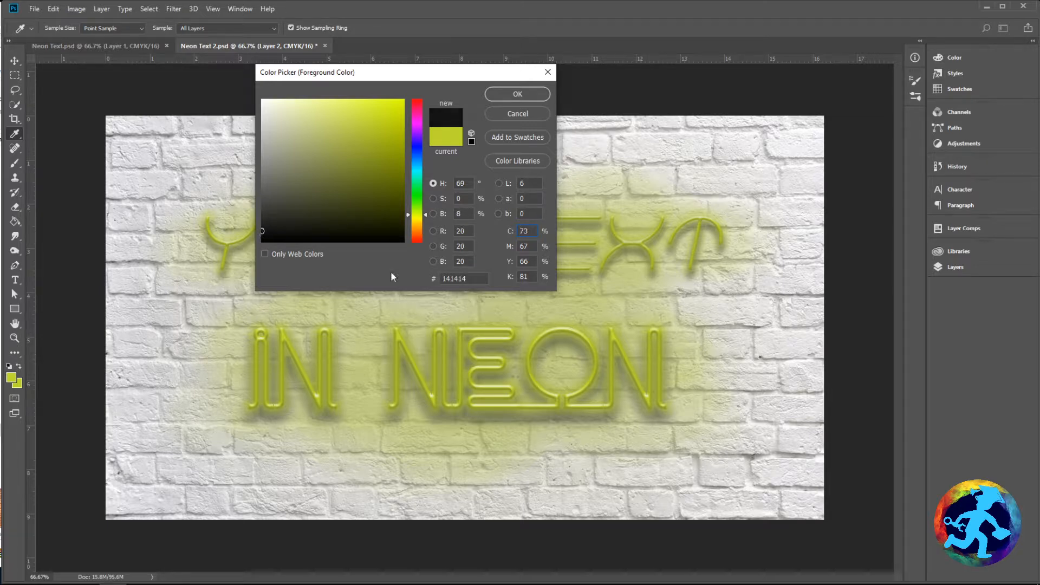
type("33")
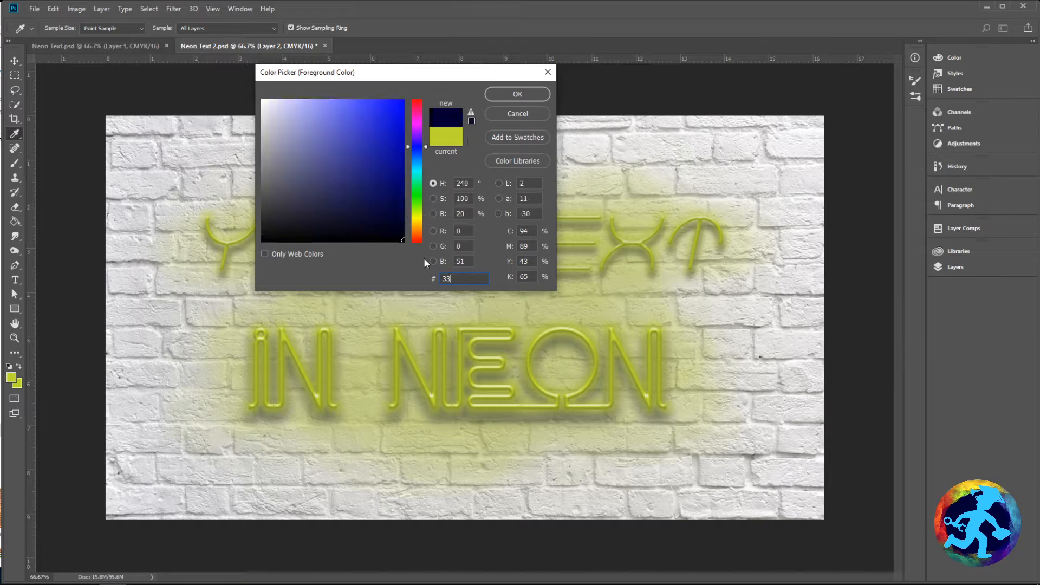
type("3333")
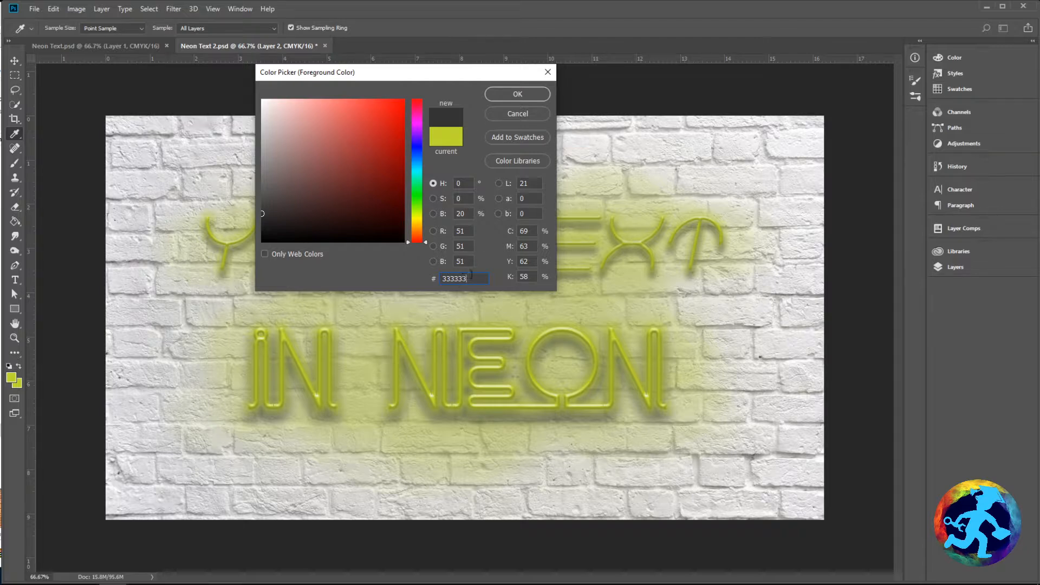
left_click(518, 94)
key("b")
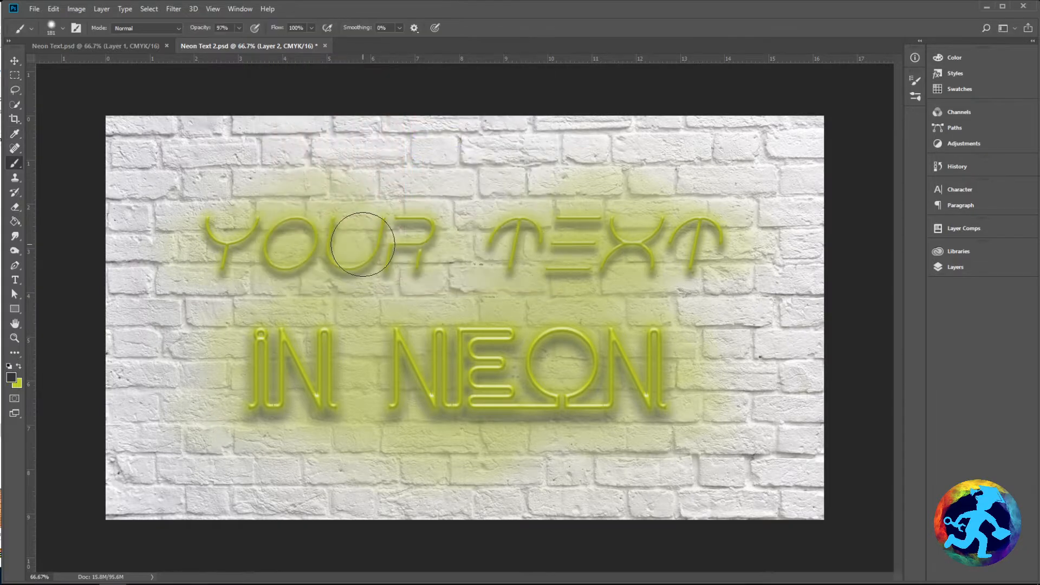
Step: Raise the brush hardness to about 76% and shrink the brush to 28 px
left_click(63, 30)
left_click_drag(99, 93, 116, 93)
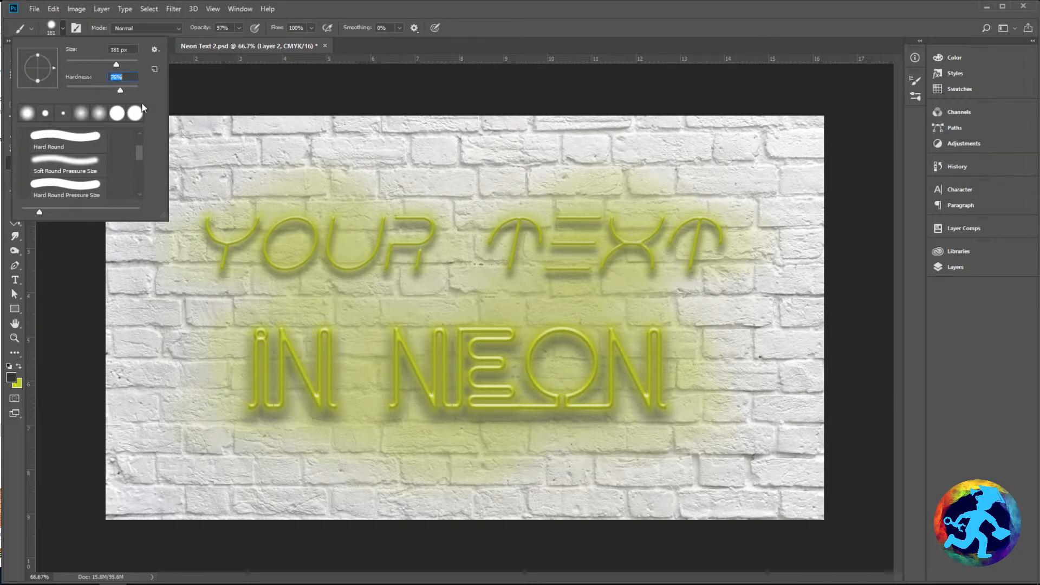
left_click_drag(395, 197, 393, 181)
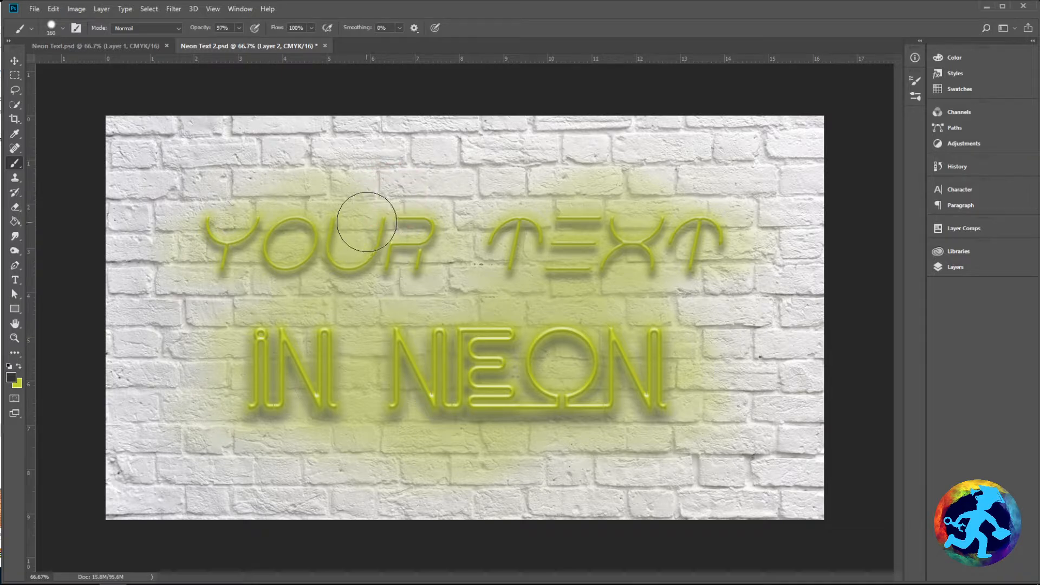
left_click_drag(359, 214, 344, 212)
Step: Shrink the brush to 15 px to suit the thin neon tubes of the letter Y in YOUR
key("ctrl+plus")
key("ctrl+plus")
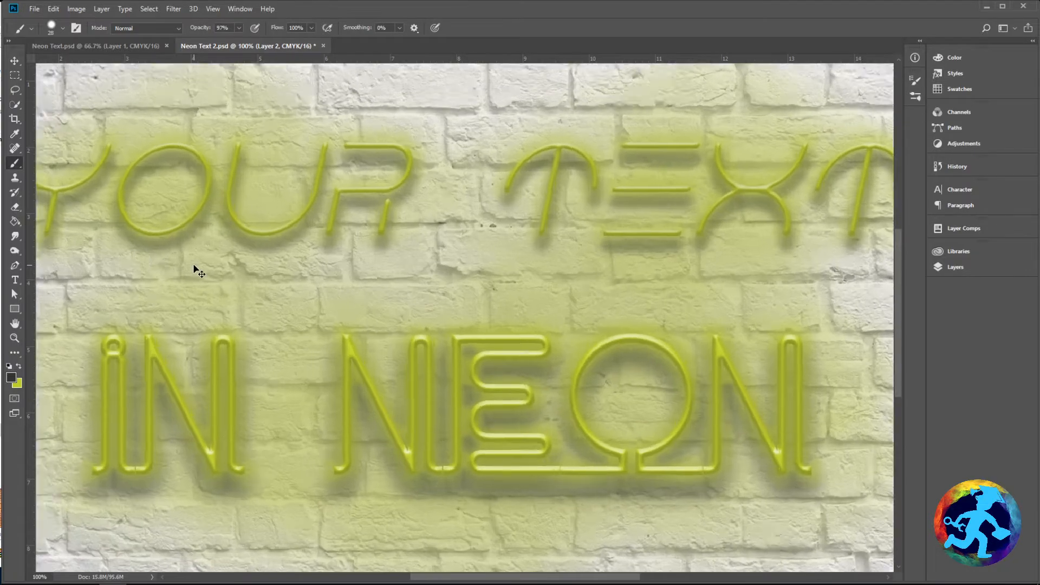
key("ctrl+plus")
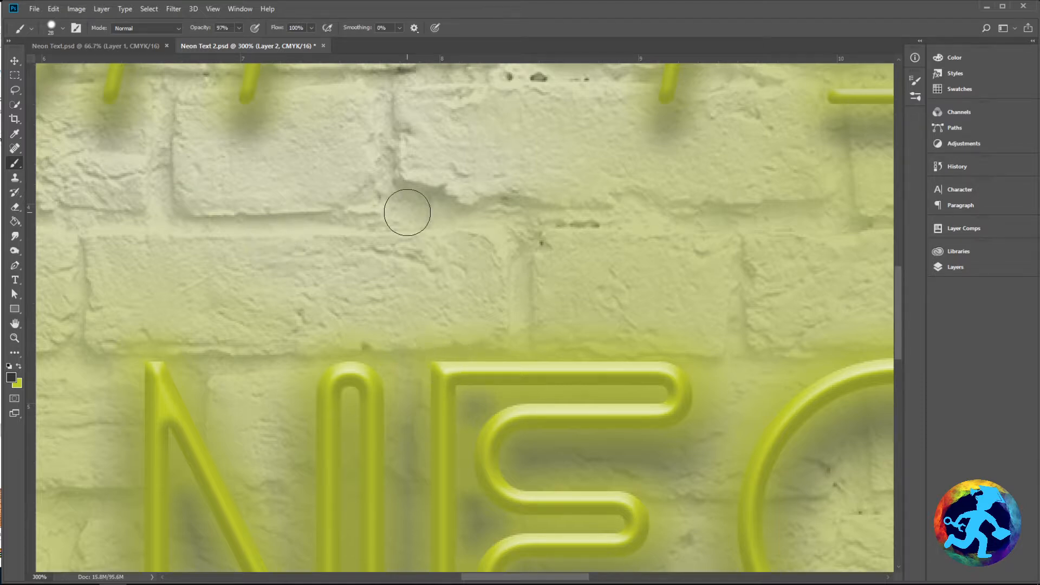
left_click_drag(314, 213, 520, 278)
left_click_drag(284, 260, 465, 343)
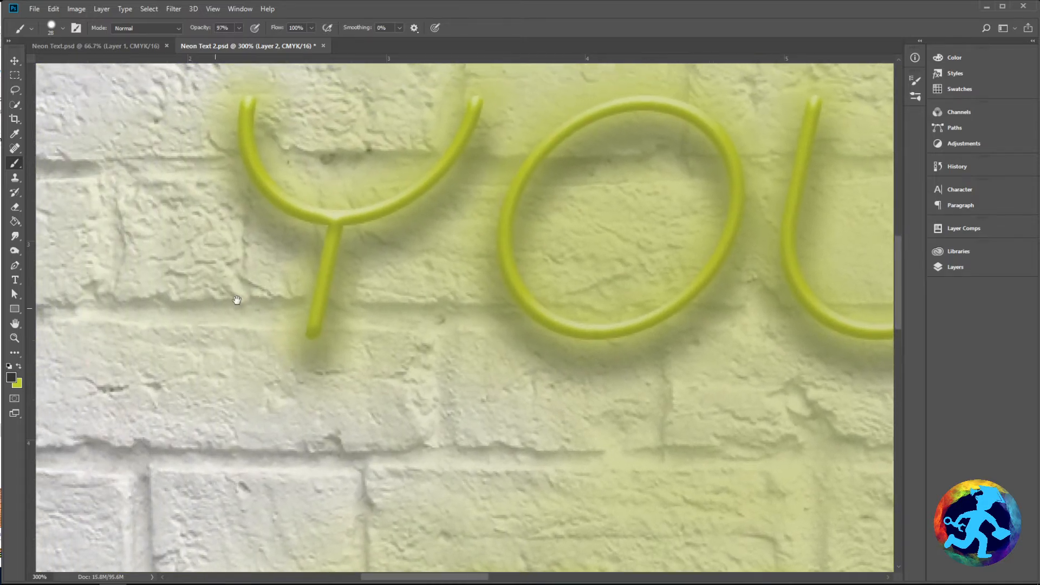
mouse_move(232, 294)
left_mouse_down()
mouse_move(267, 278)
mouse_move(233, 292)
left_mouse_up()
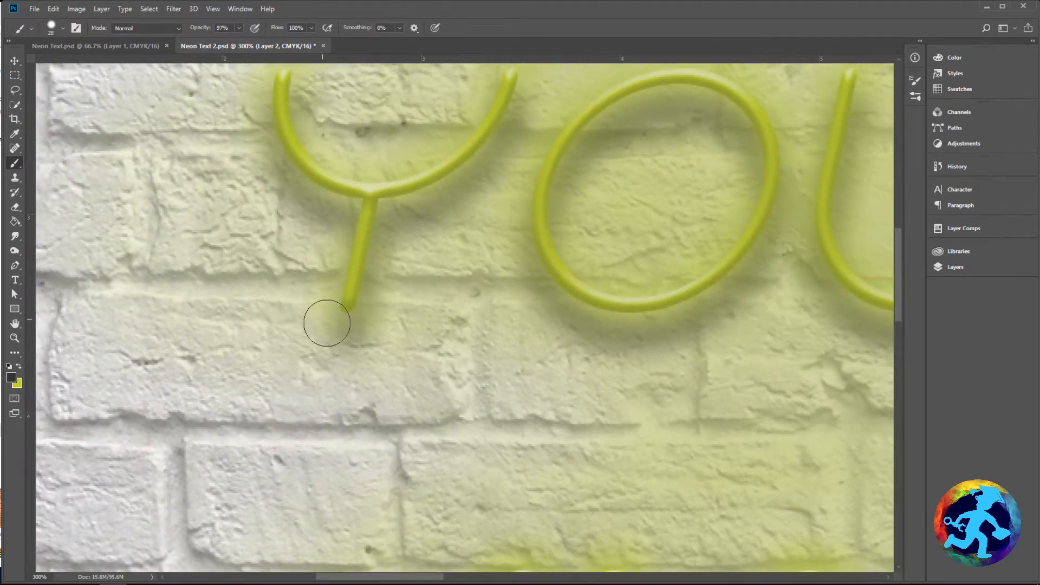
mouse_move(351, 317)
left_mouse_down()
mouse_move(334, 312)
mouse_move(347, 309)
left_mouse_up()
left_click_drag(418, 390, 293, 121)
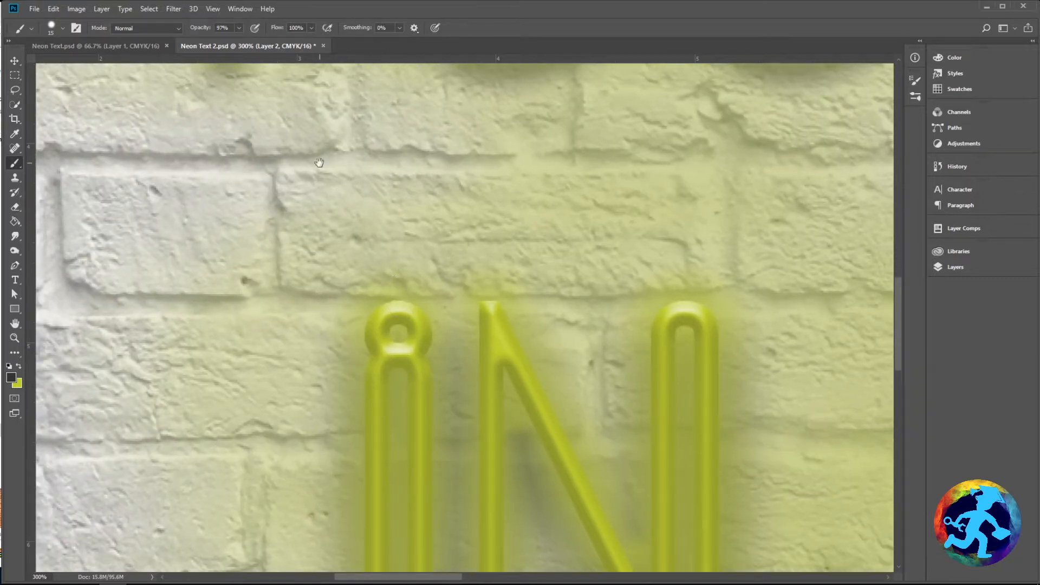
left_click_drag(319, 163, 420, 391)
left_click_drag(377, 262, 411, 311)
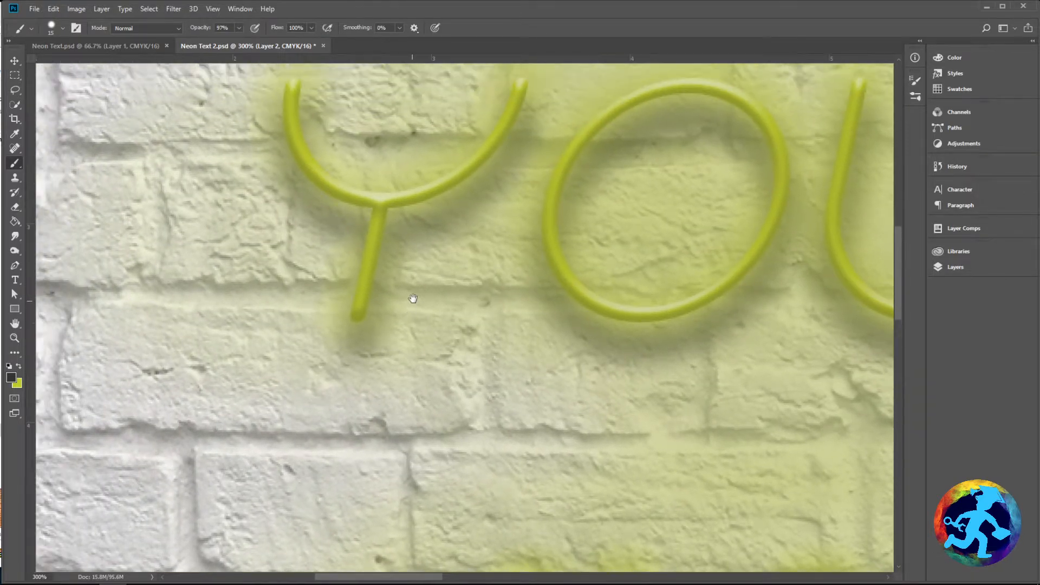
Step: Dab dark gray mounting spots behind the three ends of the Y and the top and bottom of the O in YOUR
left_click(358, 319)
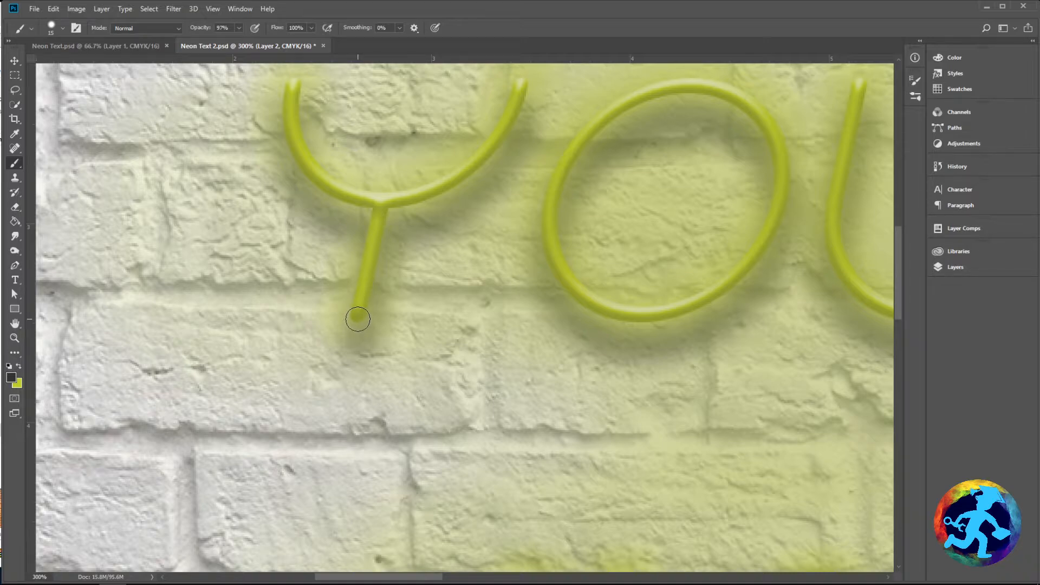
left_click(293, 85)
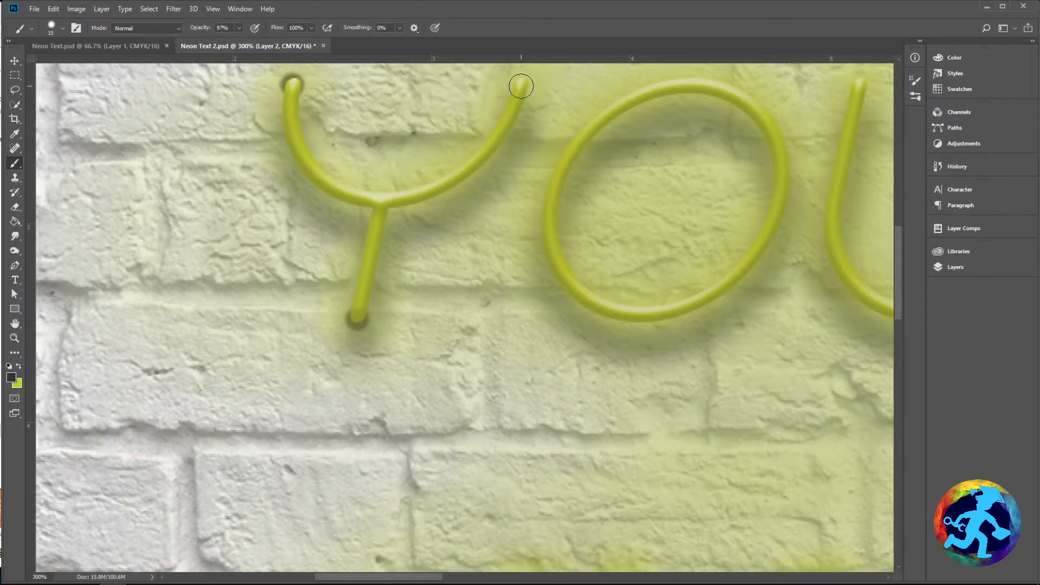
left_click(521, 85)
left_click_drag(641, 209, 411, 298)
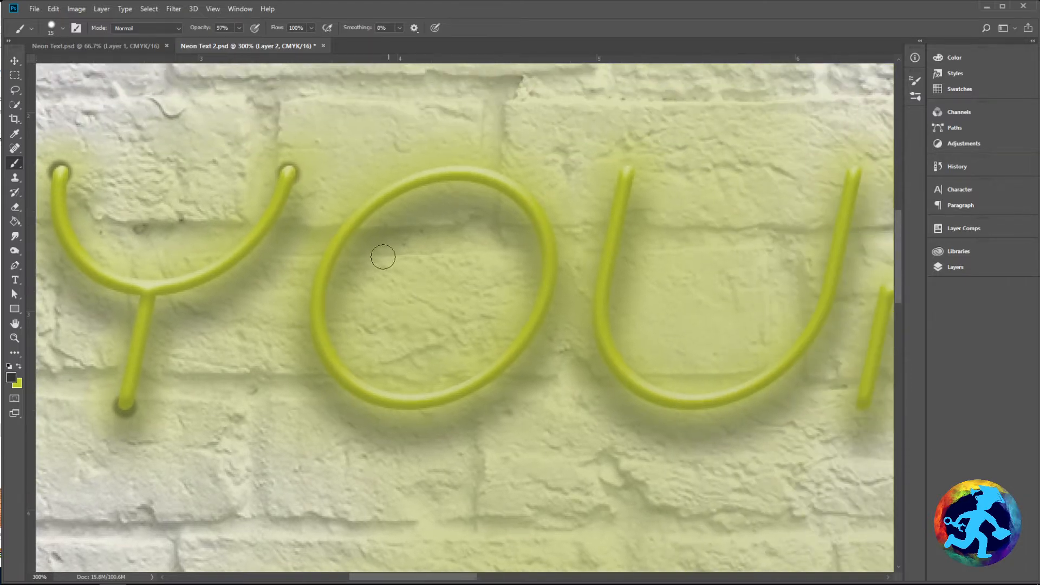
left_click(461, 178)
left_click(406, 407)
Step: Add dark gray spots behind both upper ends and the bottom curve of the U in YOUR
left_click_drag(646, 266, 460, 264)
left_click(442, 171)
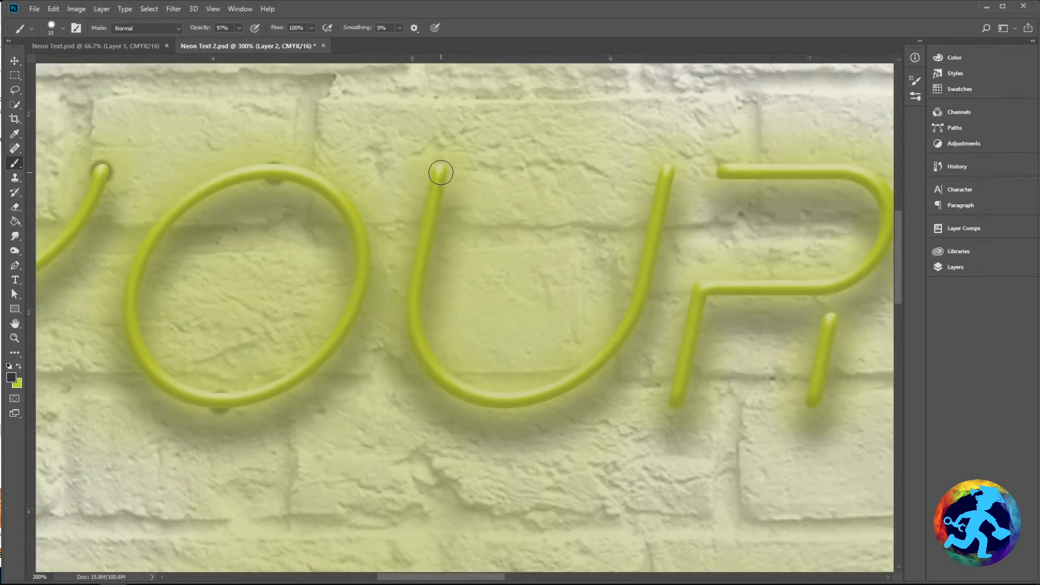
left_click(668, 171)
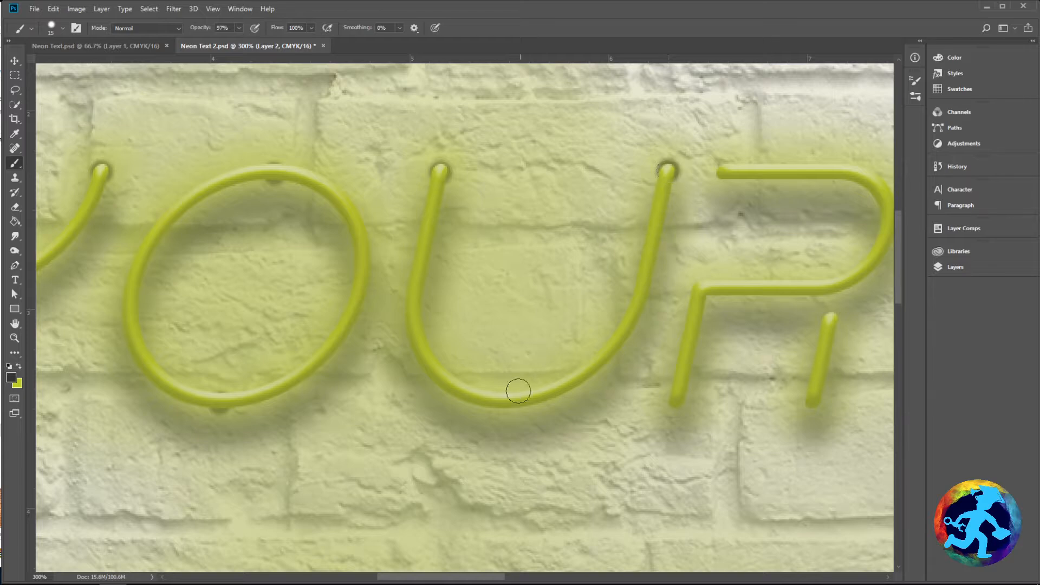
left_click(499, 400)
key("ctrl+minus")
key("ctrl+minus")
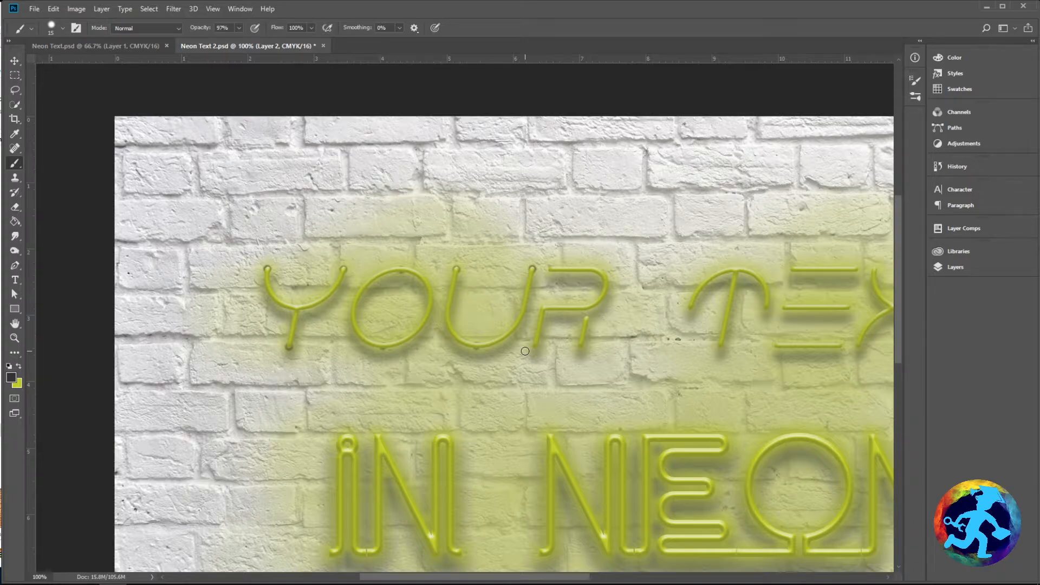
Step: Paint dark gray spots behind the open tube ends and the outer curve of the R in YOUR
key("ctrl+plus")
key("ctrl+plus")
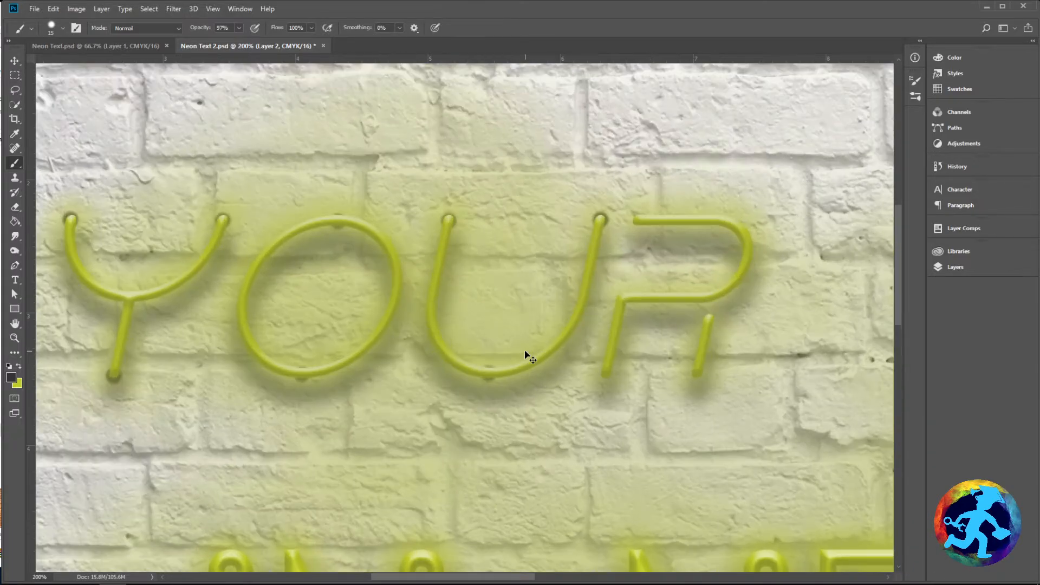
left_click_drag(530, 348, 277, 246)
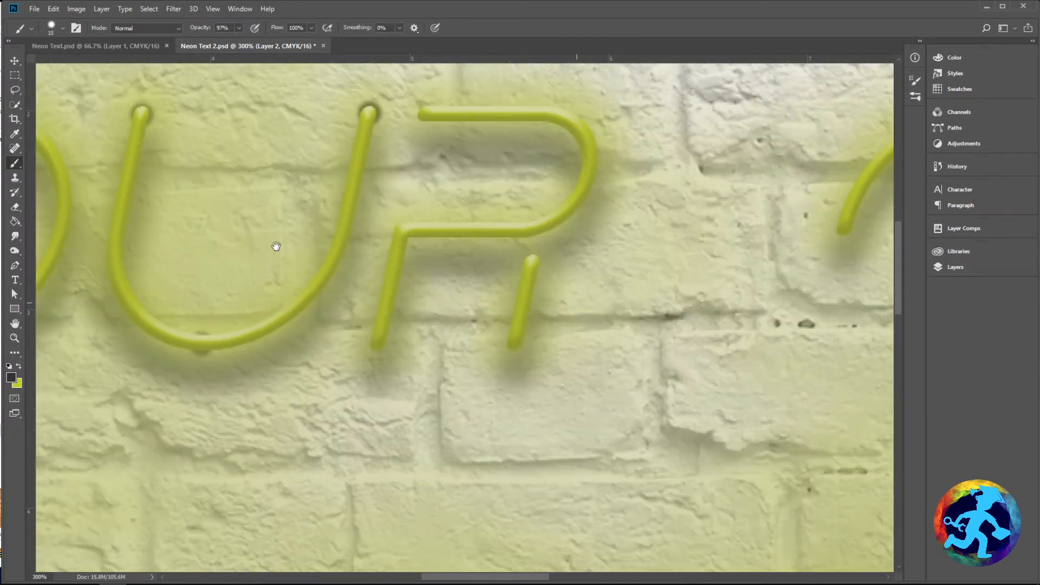
left_click(425, 114)
left_click(515, 344)
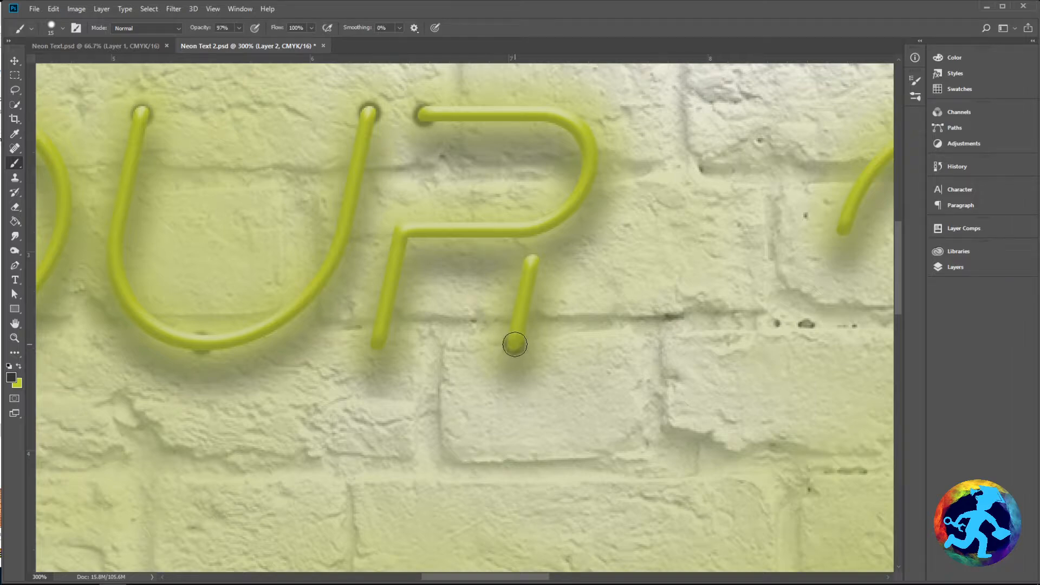
left_click(531, 262)
left_click(377, 347)
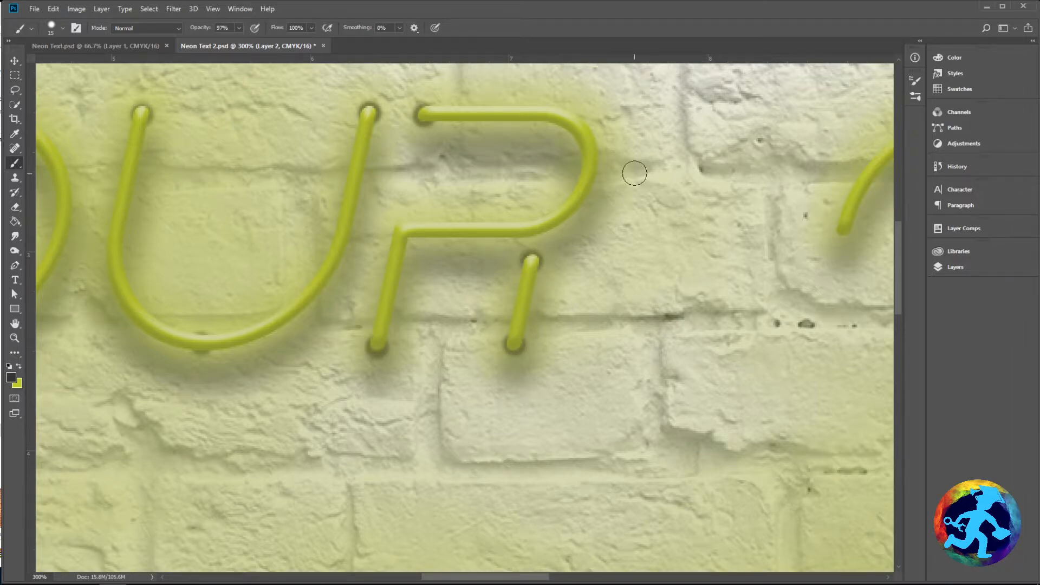
left_click(589, 174)
Step: Place dark gray spots behind both arm ends and the stem foot of the first T in TEXT
left_click_drag(678, 232, 433, 249)
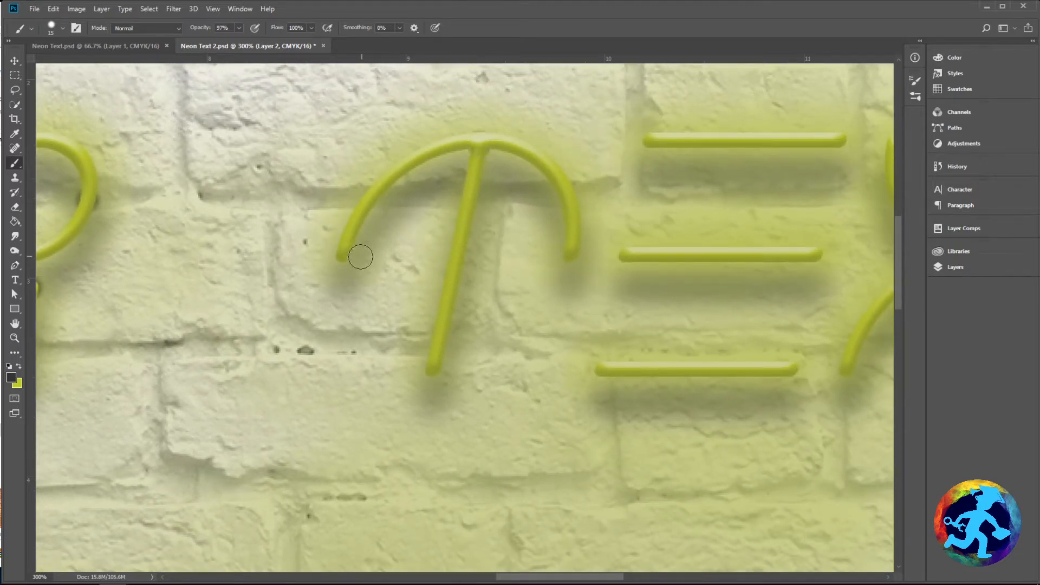
left_click(343, 263)
left_click(573, 260)
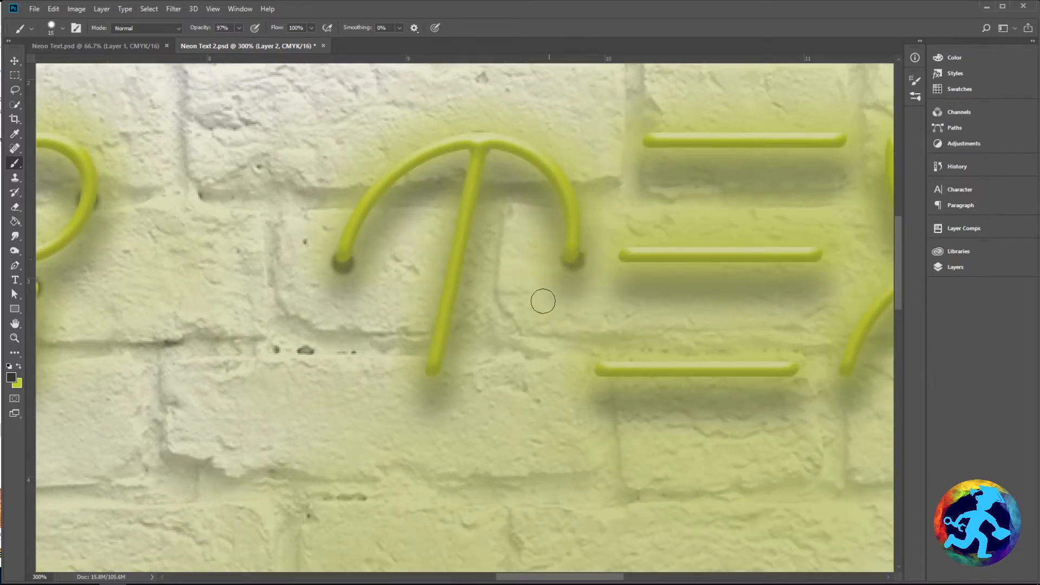
left_click(432, 370)
Step: Put dark gray spots behind both ends of each of the three bars of the E in TEXT
left_click_drag(710, 300, 478, 332)
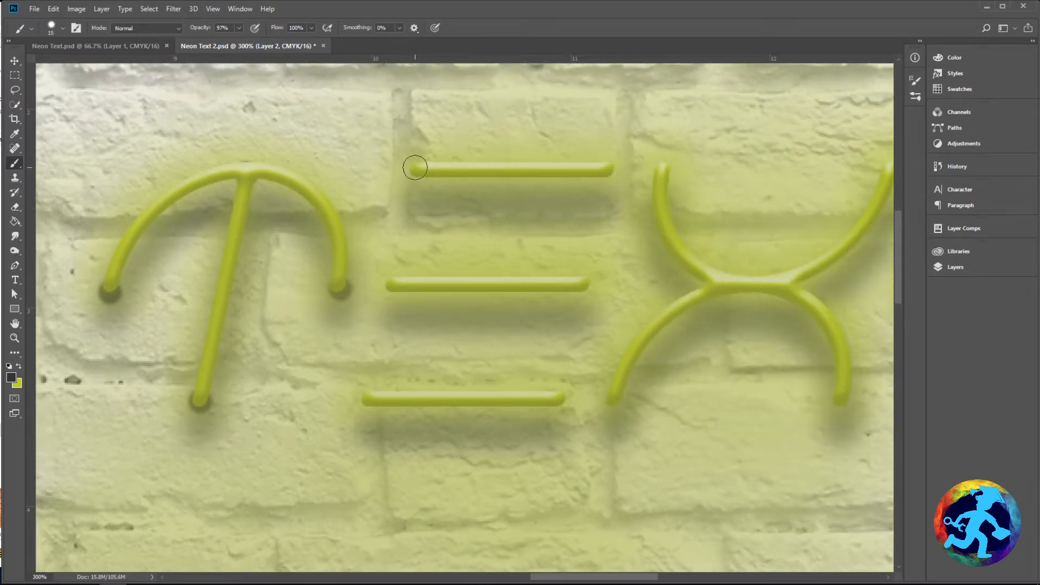
left_click(415, 172)
left_click(612, 173)
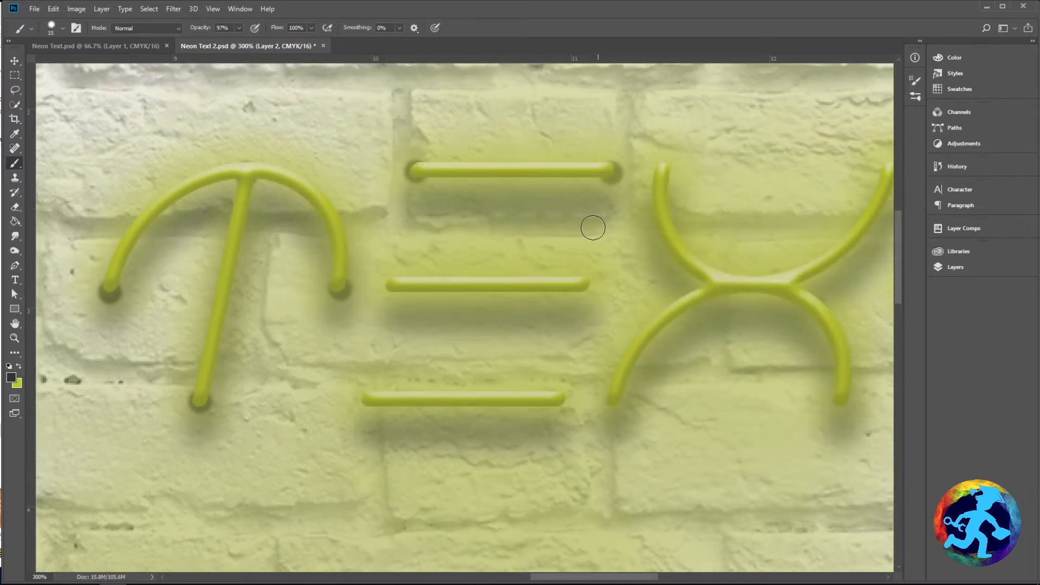
left_click(578, 283)
left_click(393, 285)
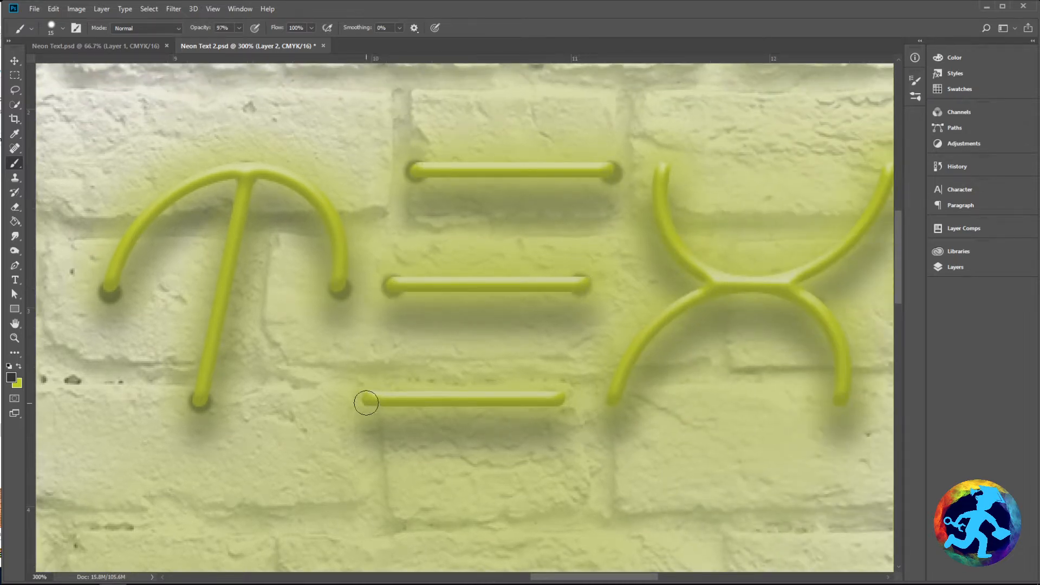
left_click(366, 401)
left_click(558, 402)
Step: Add dark gray spots behind the four ends and the center joint of the X in TEXT
left_click(612, 398)
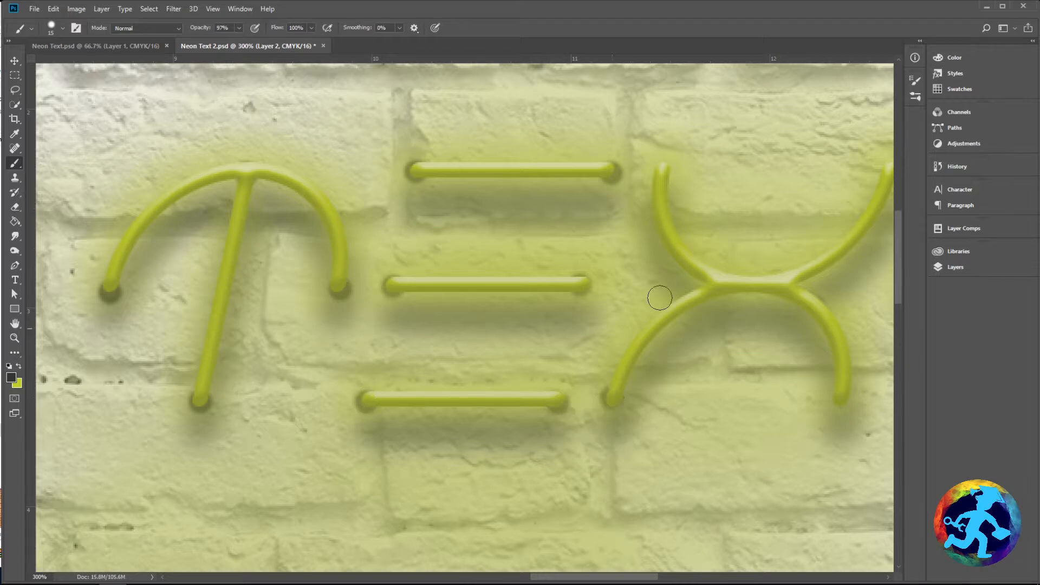
left_click(662, 169)
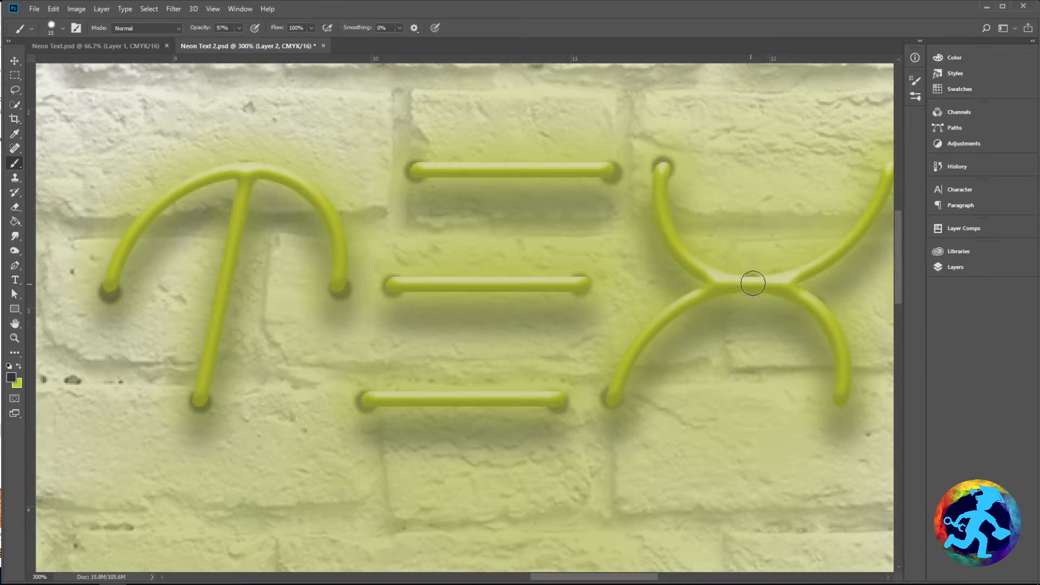
left_click_drag(750, 279, 623, 297)
left_click(566, 158)
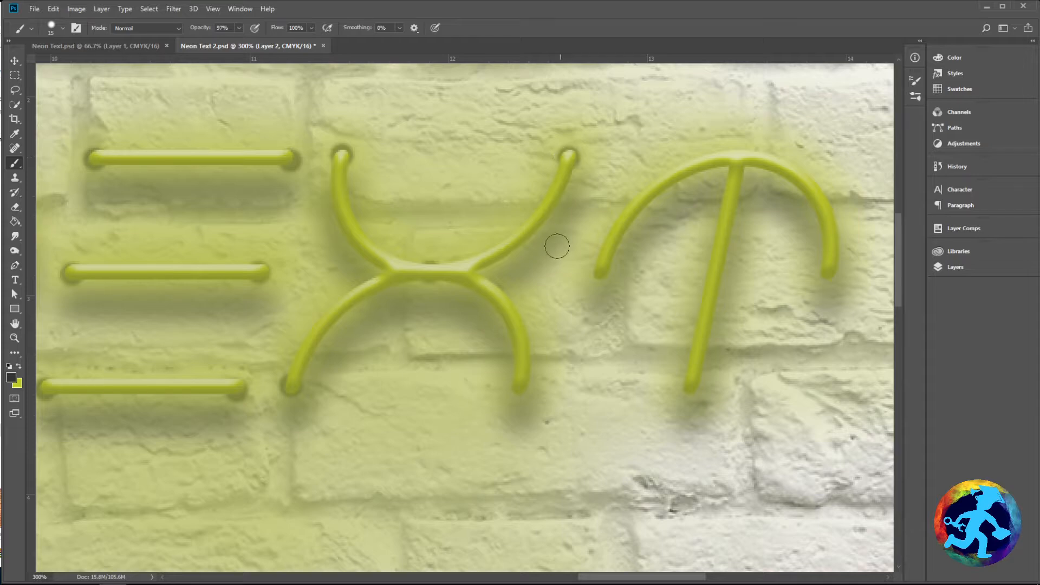
left_click(516, 388)
Step: Paint dark gray spots behind both arm ends, the top joint and the stem foot of the last T in TEXT
left_click(599, 275)
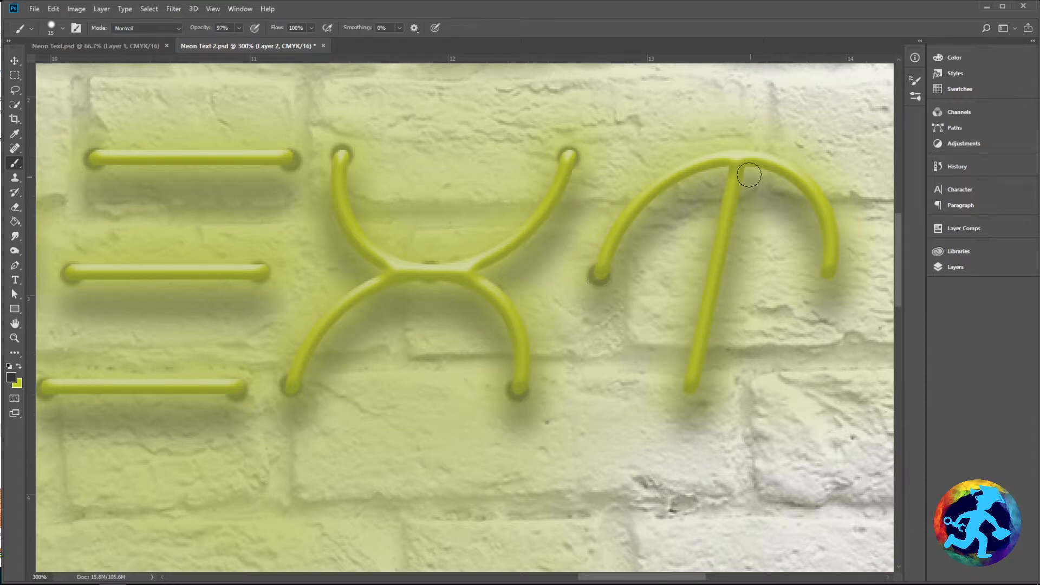
left_click(737, 155)
left_click(824, 271)
left_click(824, 272)
left_click(689, 390)
left_click_drag(785, 341, 739, 324)
key("ctrl+minus")
key("ctrl+minus")
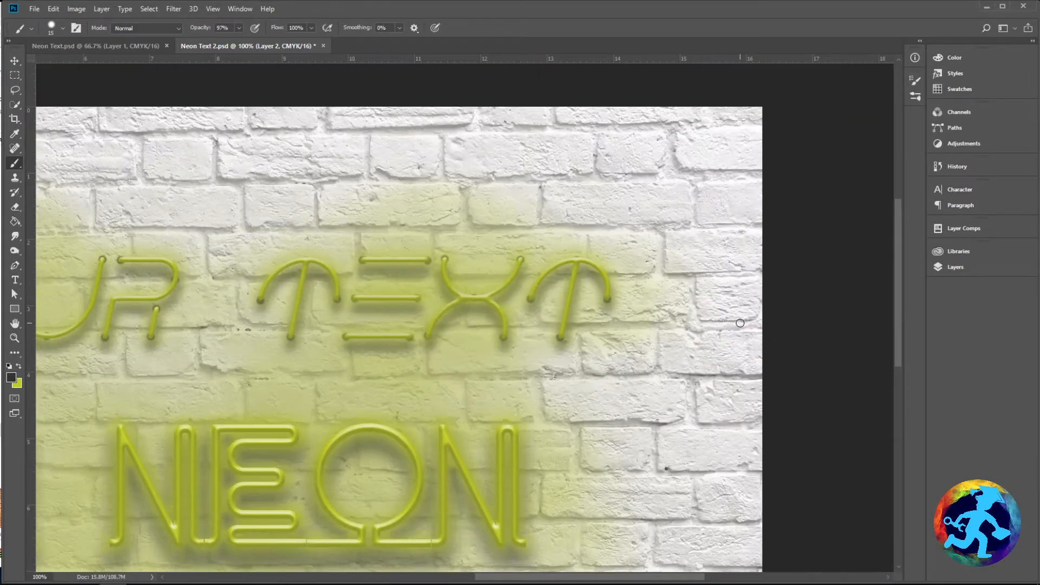
left_click_drag(506, 297, 625, 278)
Step: Change the foreground color to the lighter gray 505050
key("ctrl+plus")
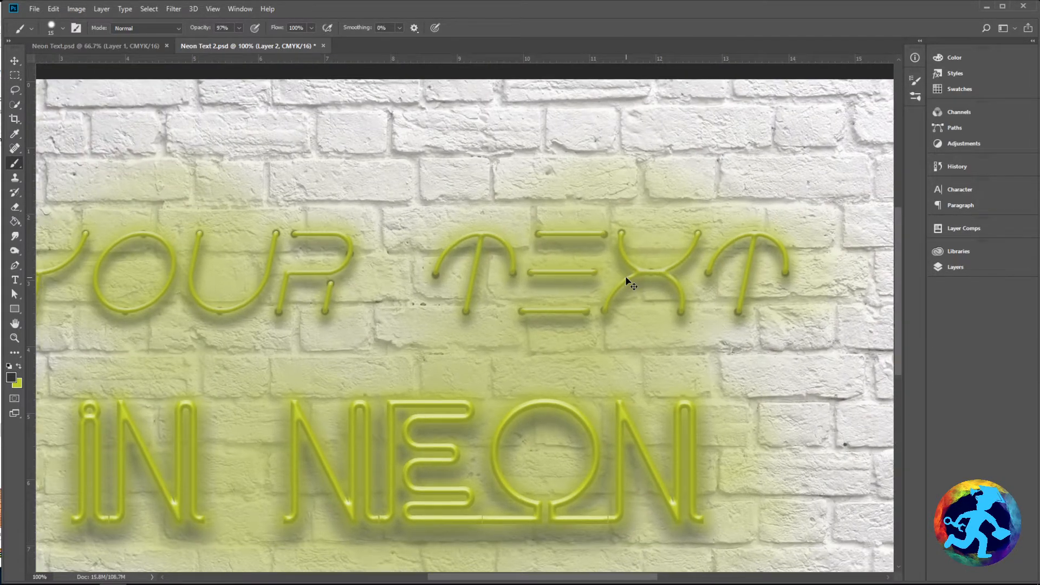
key("ctrl+plus")
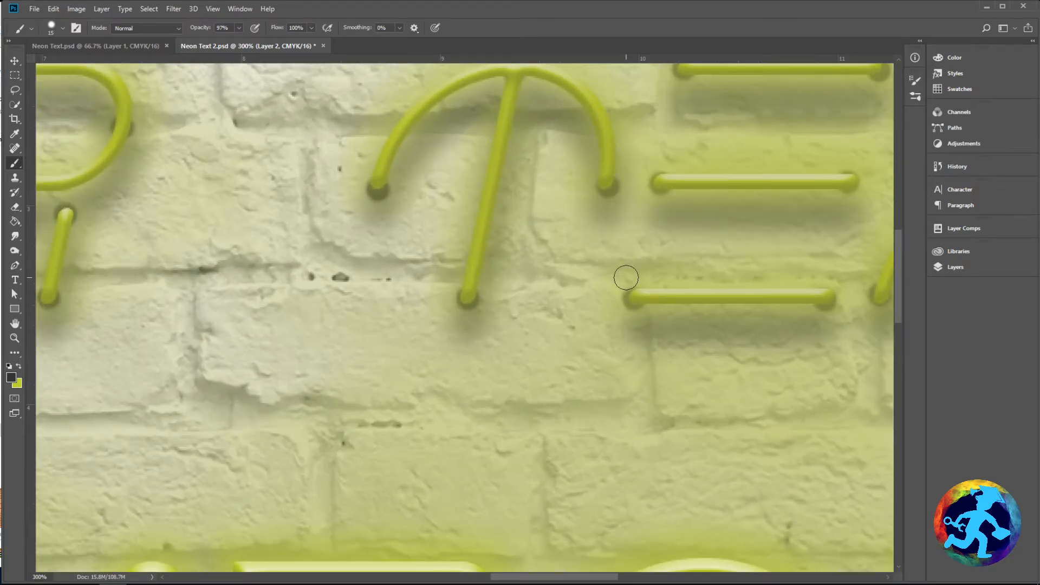
left_click_drag(358, 276, 759, 264)
left_click_drag(368, 285, 520, 336)
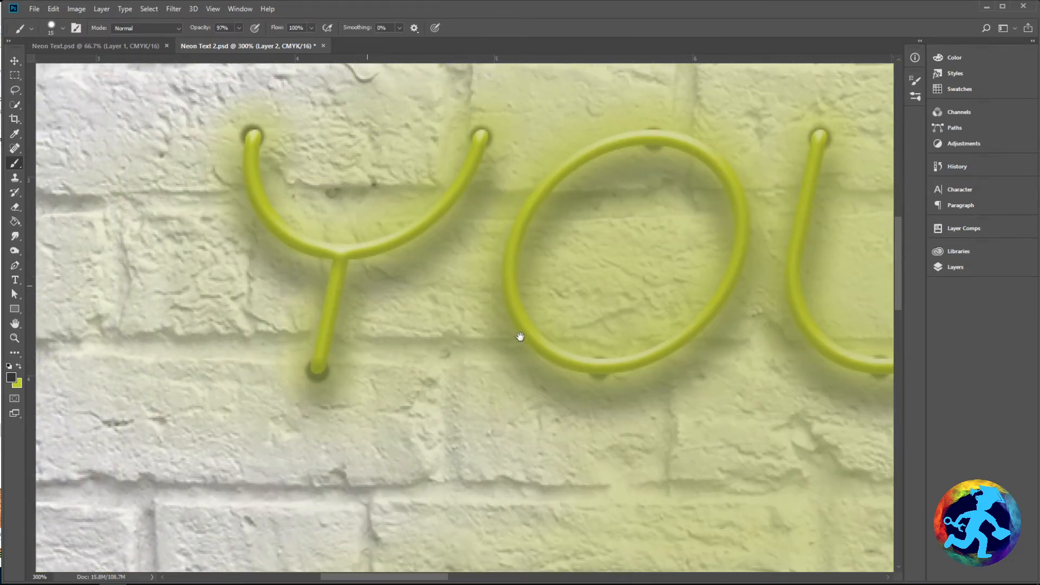
key("ctrl+plus")
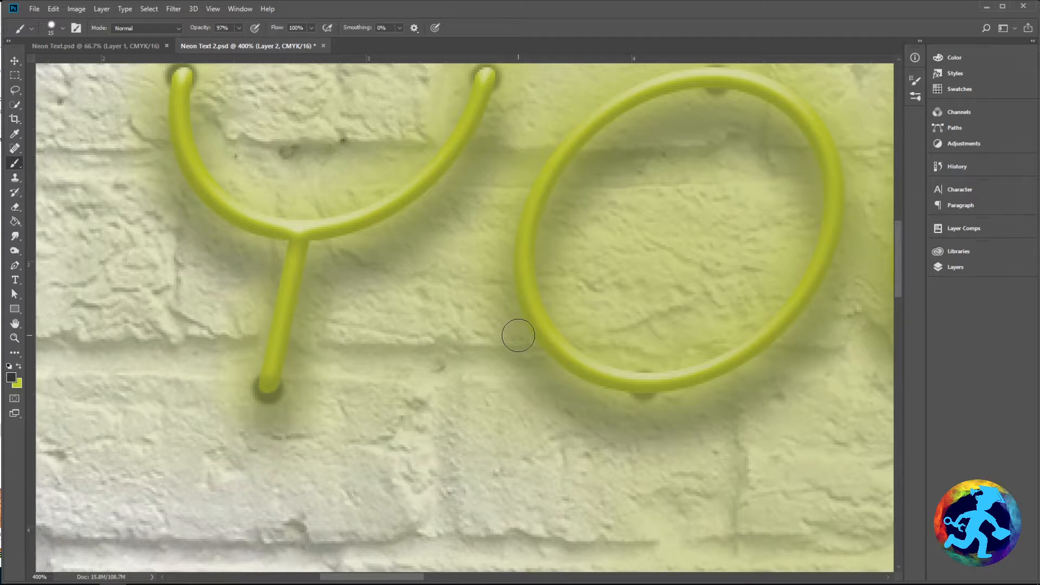
key("ctrl+plus")
left_click_drag(327, 385, 427, 323)
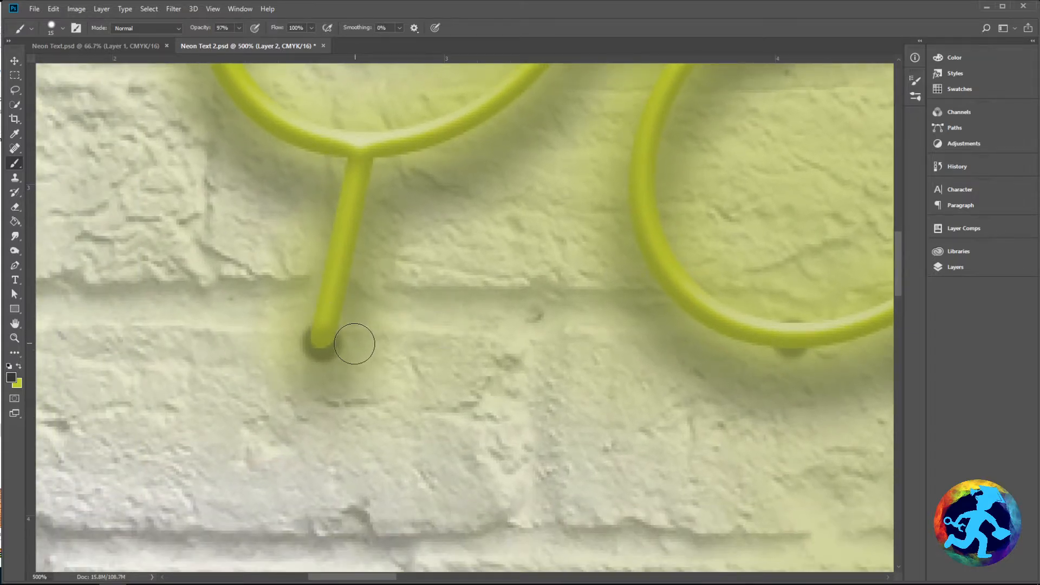
left_click(10, 379)
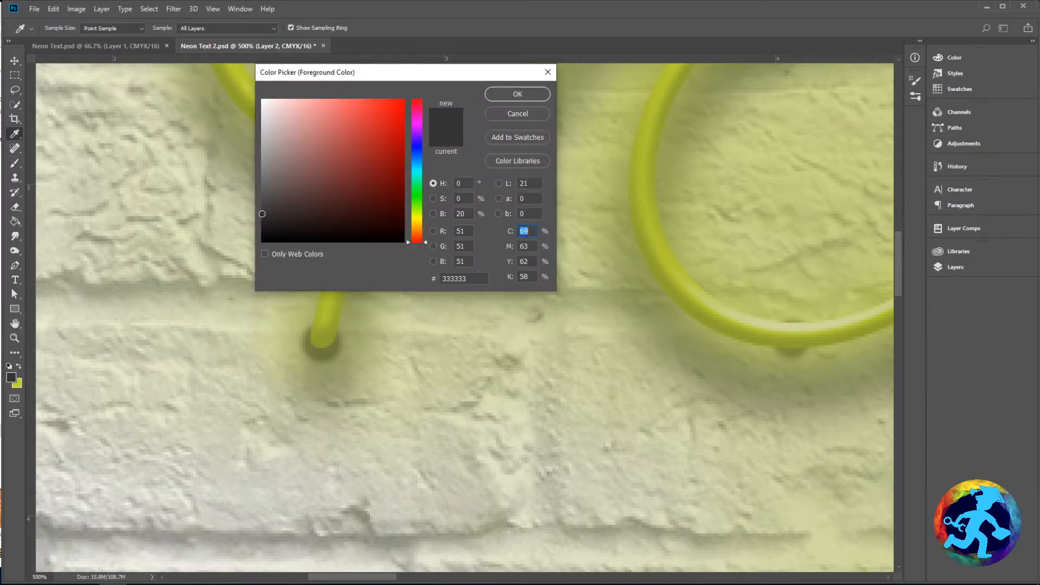
left_click_drag(262, 214, 261, 195)
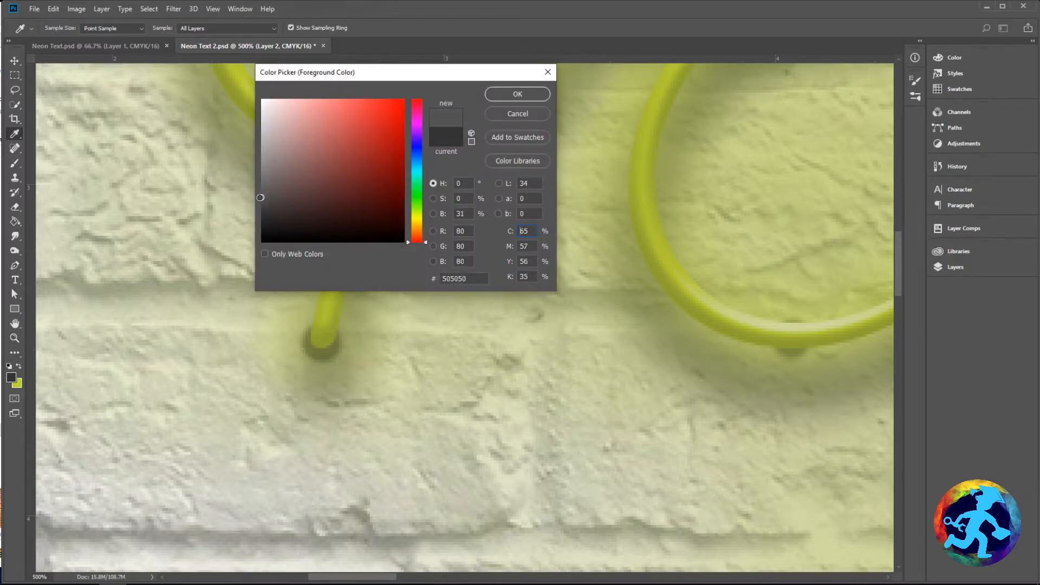
left_click(518, 94)
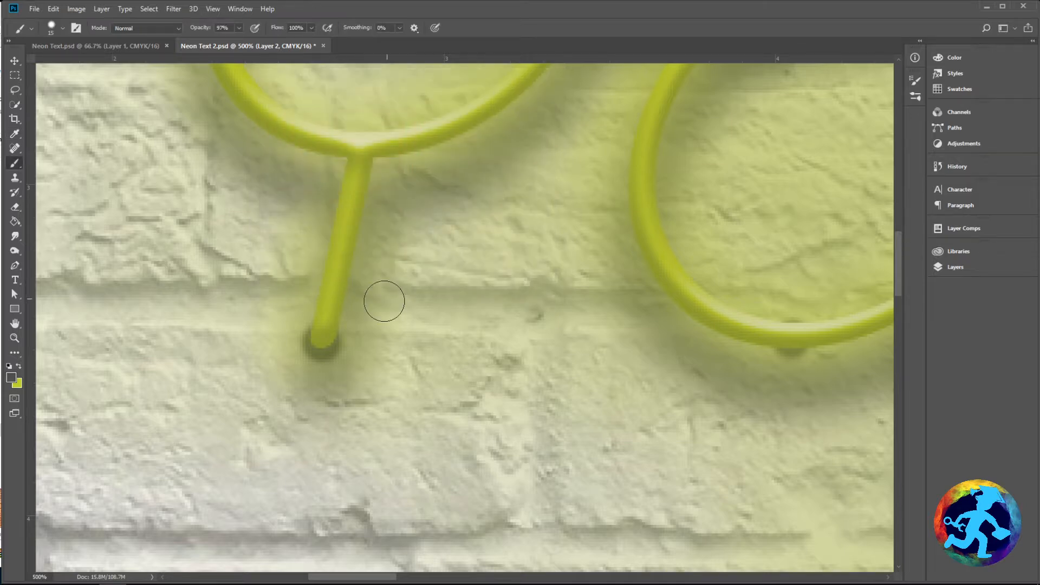
Step: Reduce the brush diameter to 13 px and its hardness to 30%
right_click(427, 268, "alt")
left_click_drag(427, 289, 425, 309)
left_click_drag(427, 269, 423, 178)
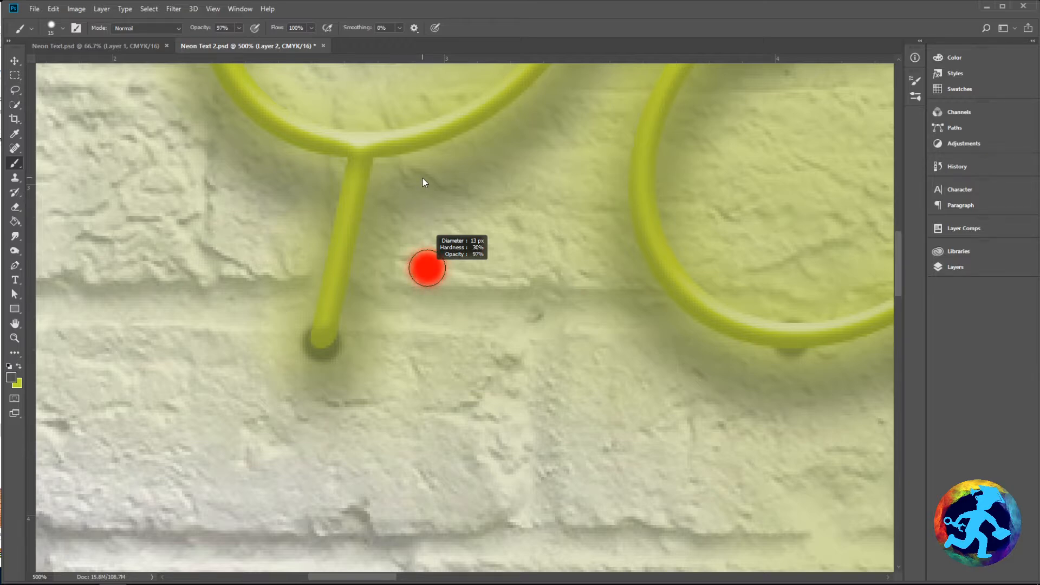
Step: Shrink the brush further and add a new empty layer directly above Layer 2 for the lighter gray dabs
right_click(327, 338, "alt")
left_click_drag(327, 338, 325, 341)
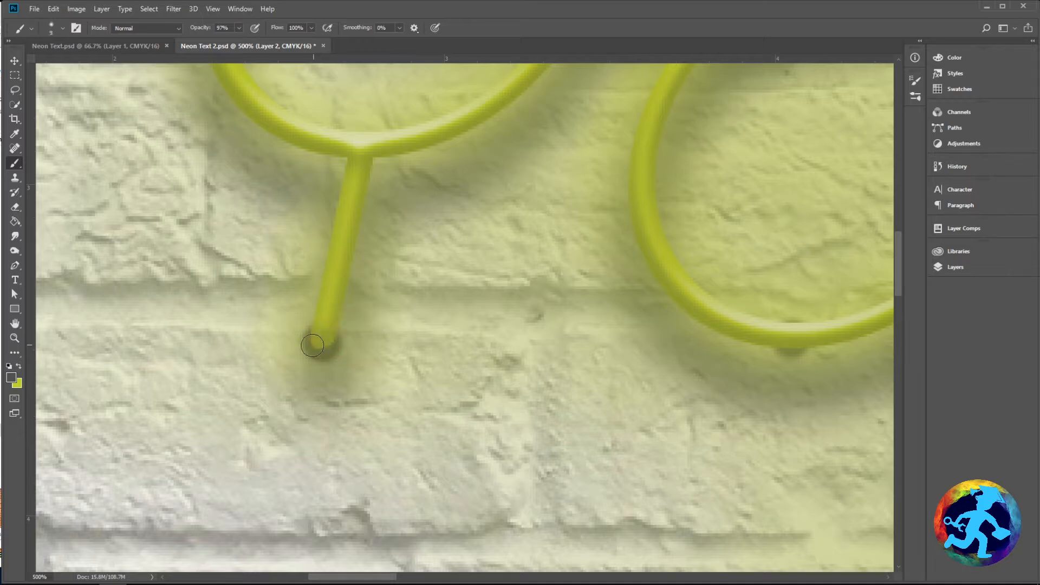
left_click(977, 268)
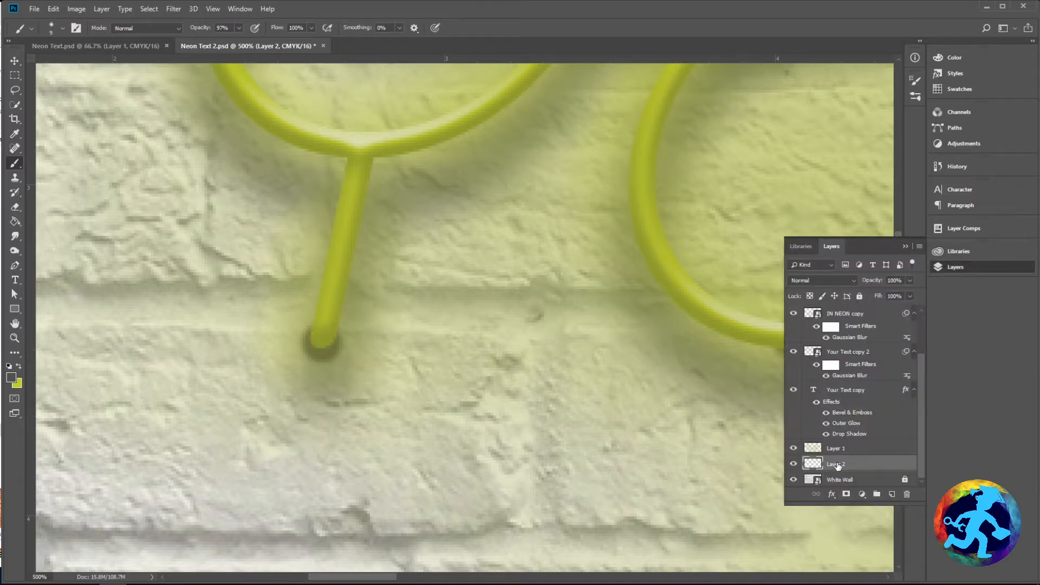
left_click(897, 494)
left_click(795, 481)
Step: Dab lighter gray over the dark spot behind the stem foot of the Y in YOUR
left_click(322, 346)
left_click(320, 343)
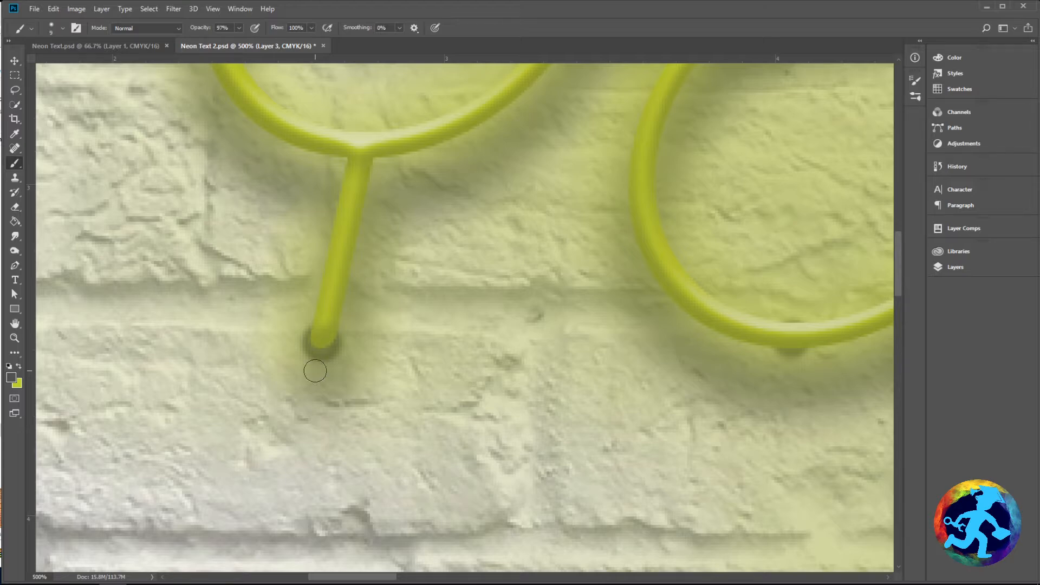
key("ctrl+plus")
key("ctrl+plus")
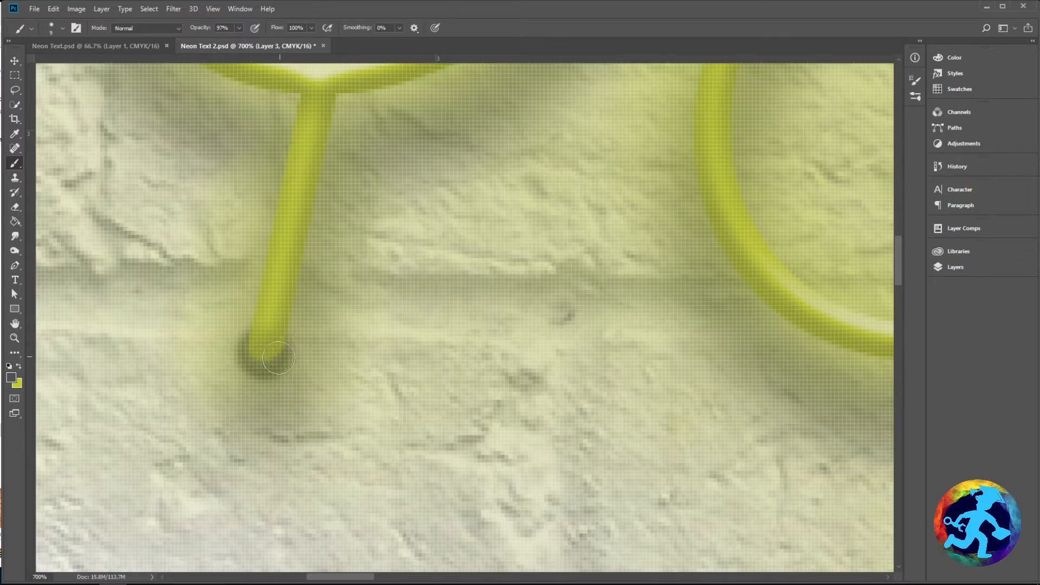
key("ctrl+minus")
key("ctrl+minus")
key("ctrl+minus")
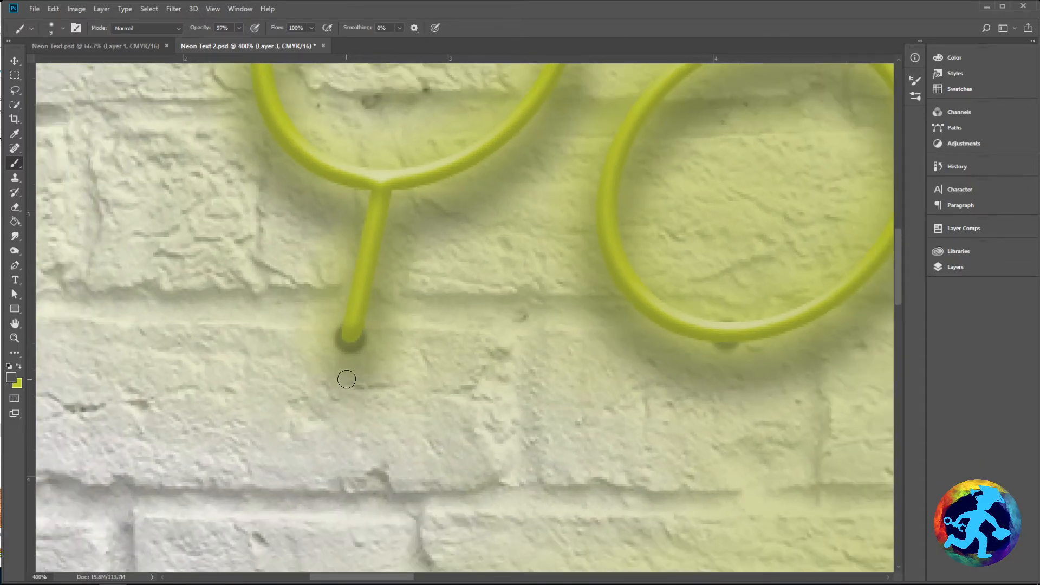
Step: Dab lighter gray over the dark spots at the Y's arm ends and on the O, U and R in YOUR
left_click_drag(344, 179, 424, 390)
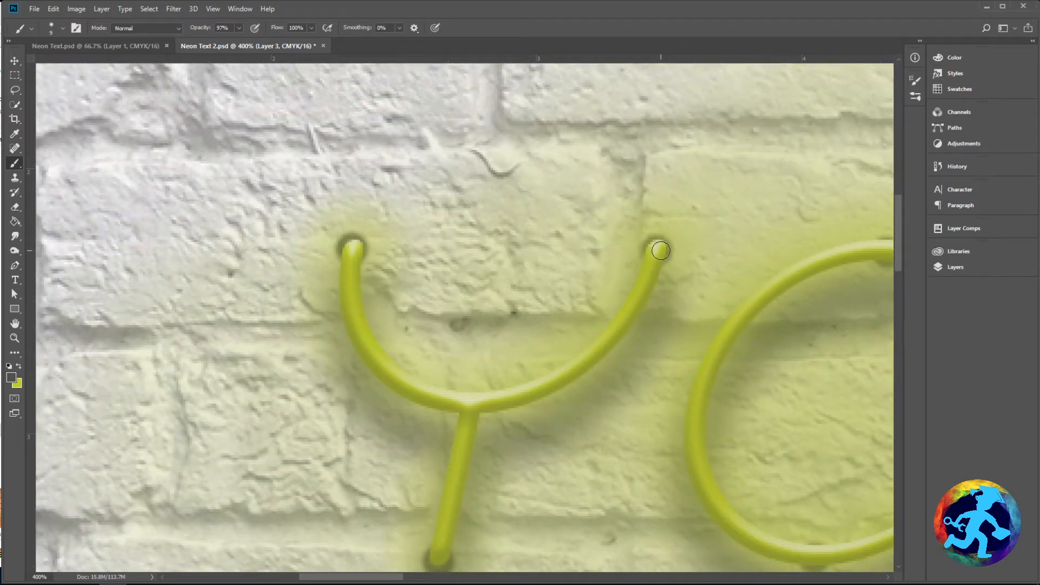
left_click_drag(734, 346, 371, 201)
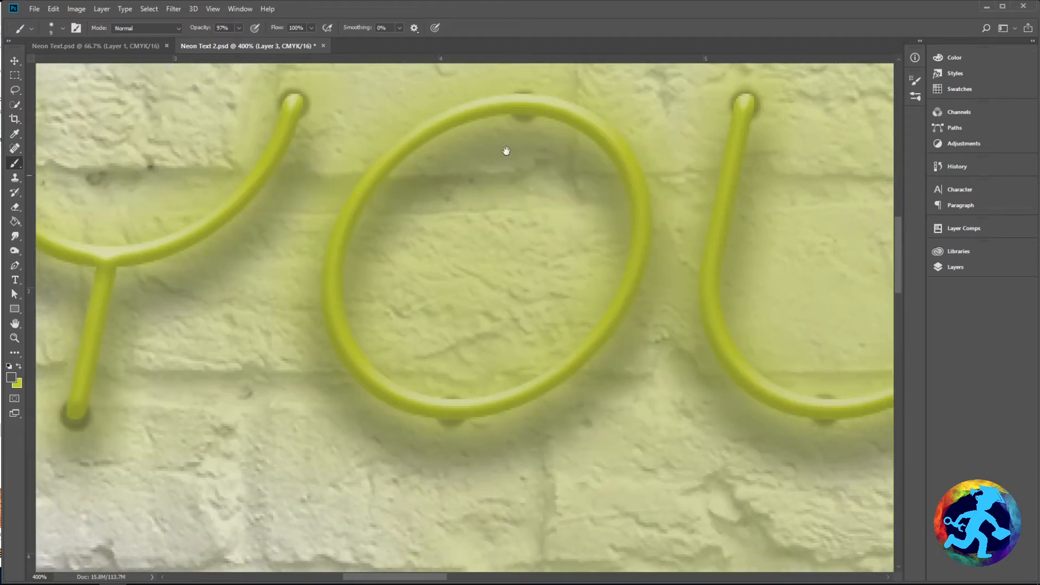
left_click(526, 110)
left_click_drag(647, 280, 417, 325)
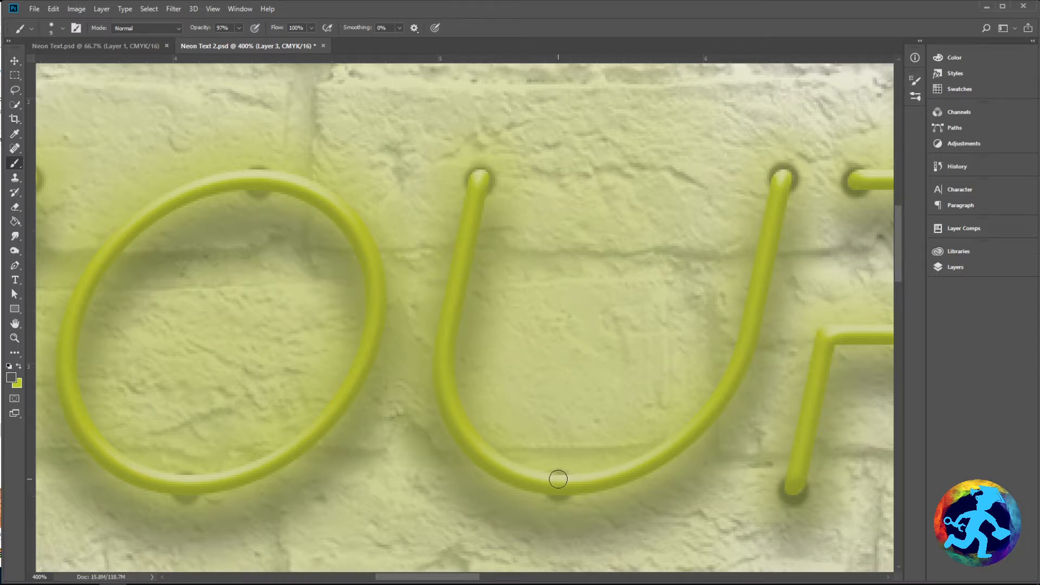
left_click_drag(711, 345, 341, 365)
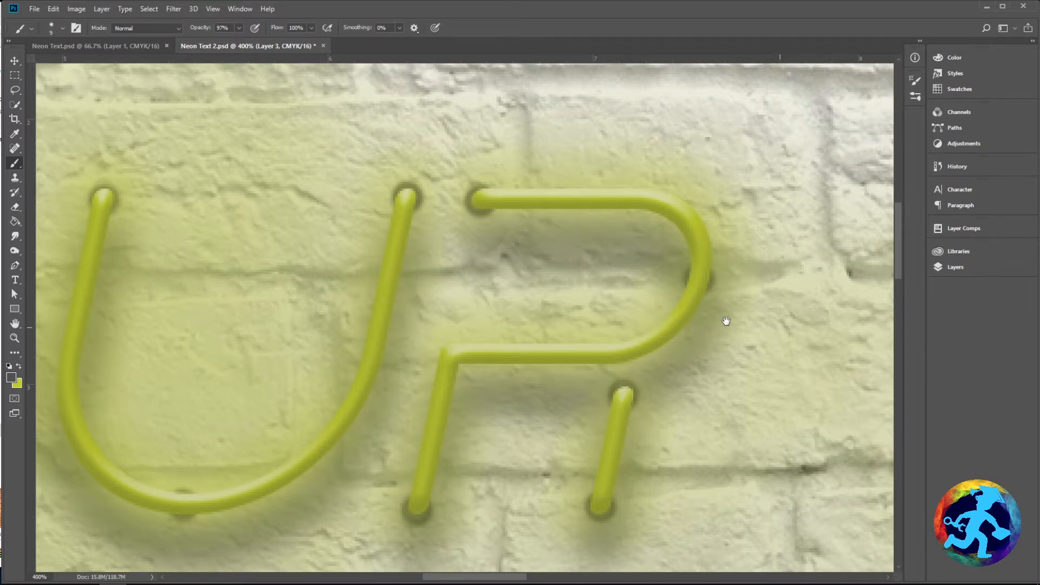
Step: Dab lighter gray over the dark spots behind the letter ends and joints of T, E, X and T in TEXT
left_click_drag(726, 320, 383, 308)
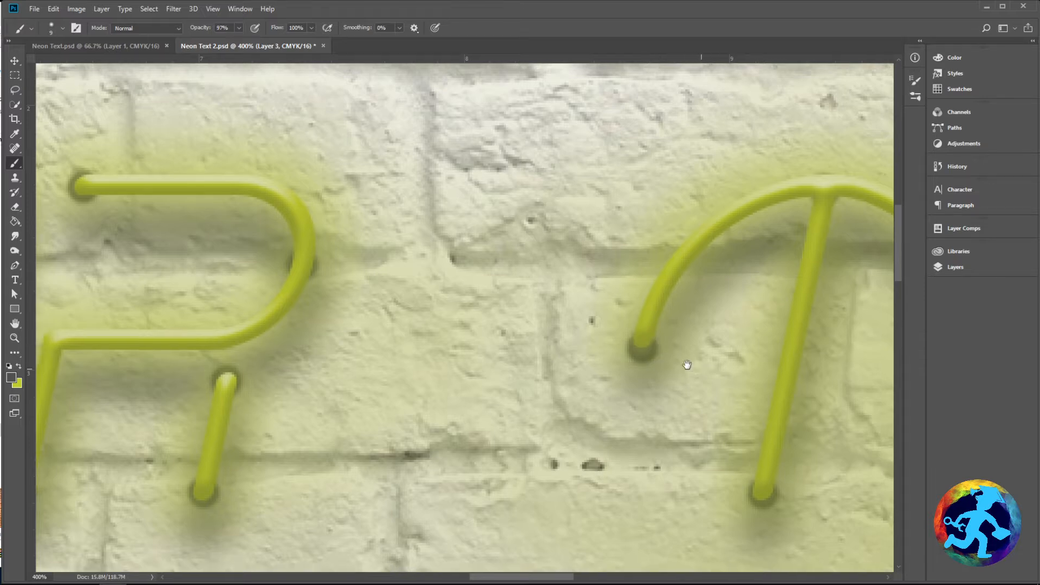
left_click_drag(707, 389, 395, 342)
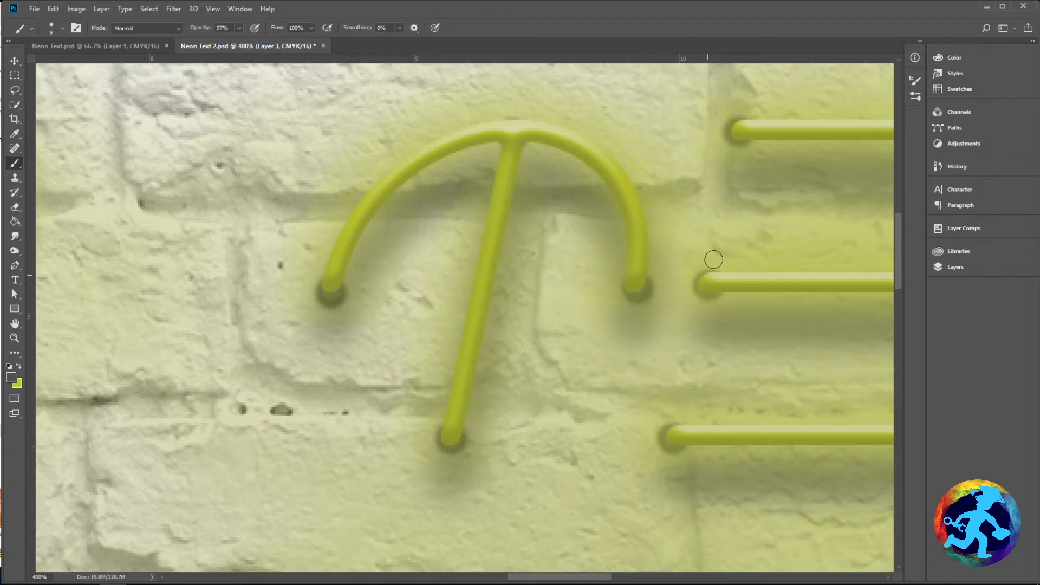
left_click_drag(775, 194, 385, 234)
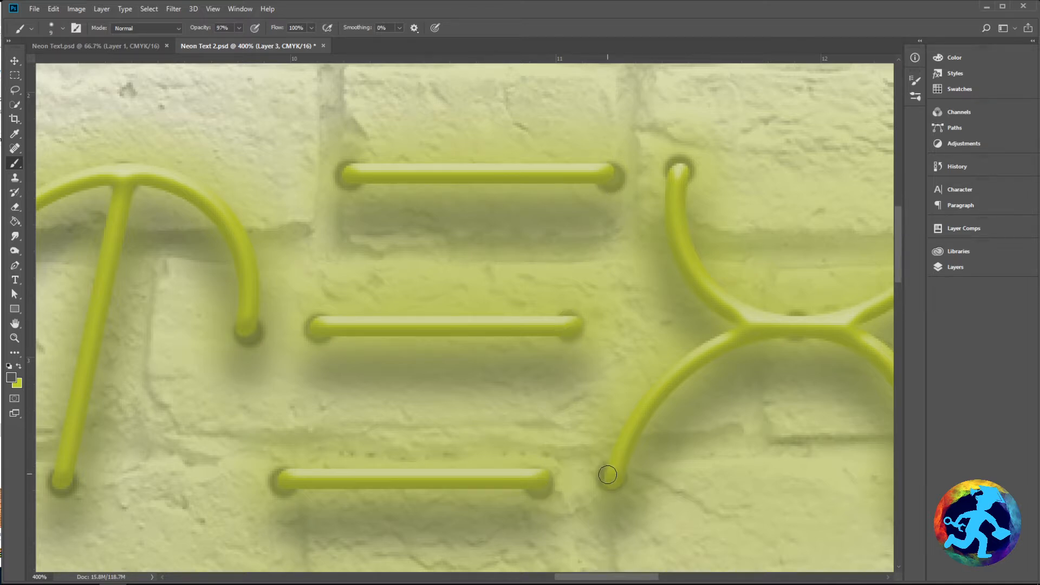
left_click_drag(768, 242, 534, 244)
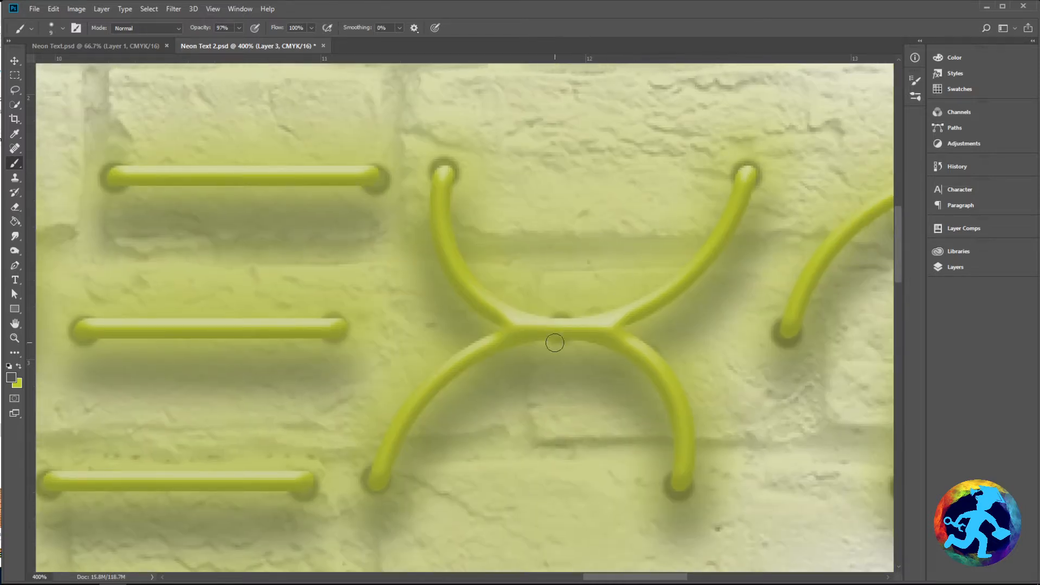
left_click(560, 327)
left_click_drag(780, 408, 473, 366)
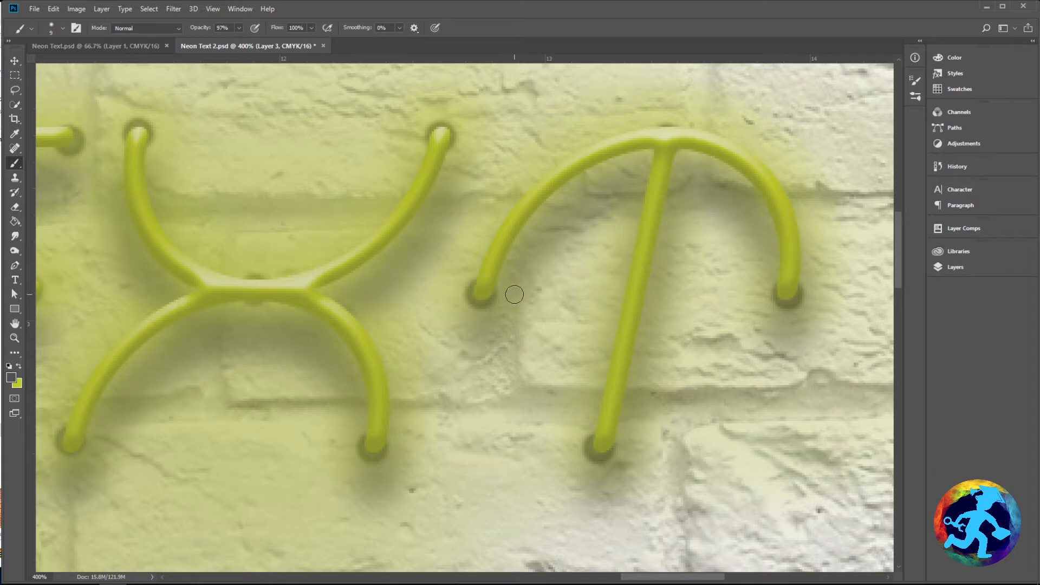
Step: Examine the mounting spots across the whole design and the tube shapes of the NEON lettering up close
scroll(514, 296, "down", 10)
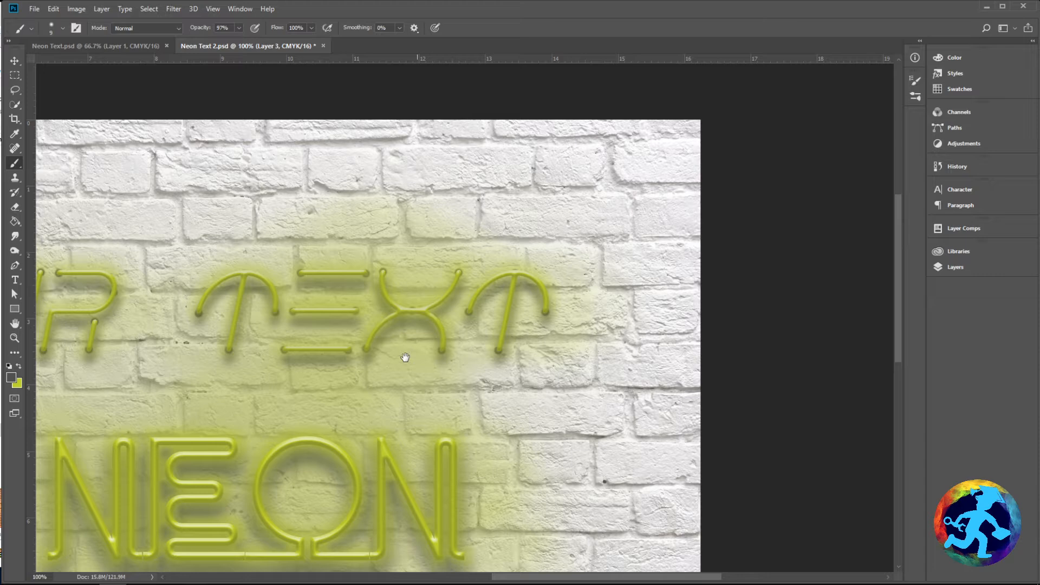
left_click_drag(296, 363, 492, 255)
key("ctrl+minus")
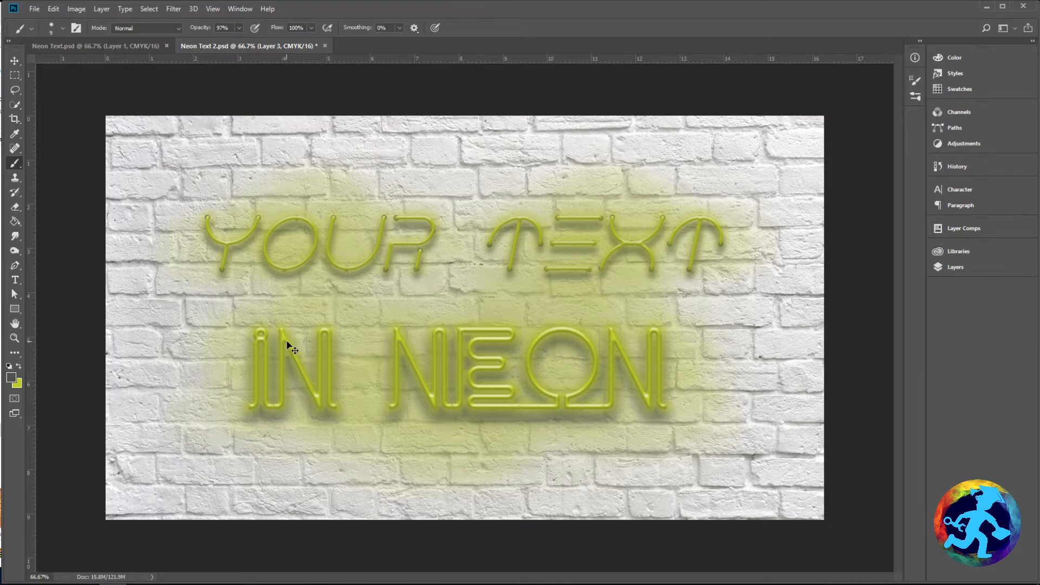
scroll(287, 341, "up", 3)
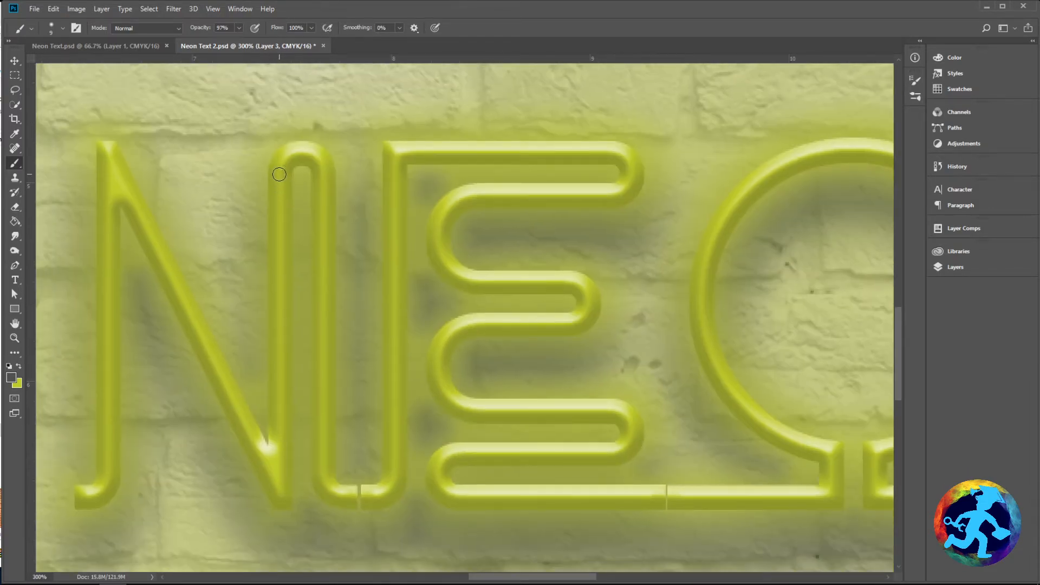
key("ctrl+minus")
key("ctrl+0")
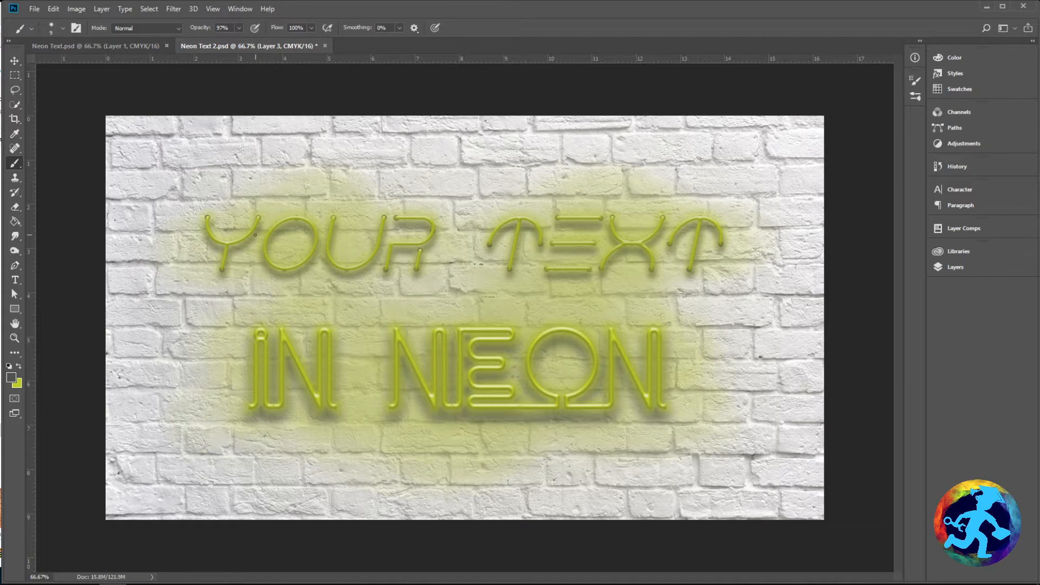
key("ctrl+plus")
key("ctrl+plus")
key("ctrl+plus")
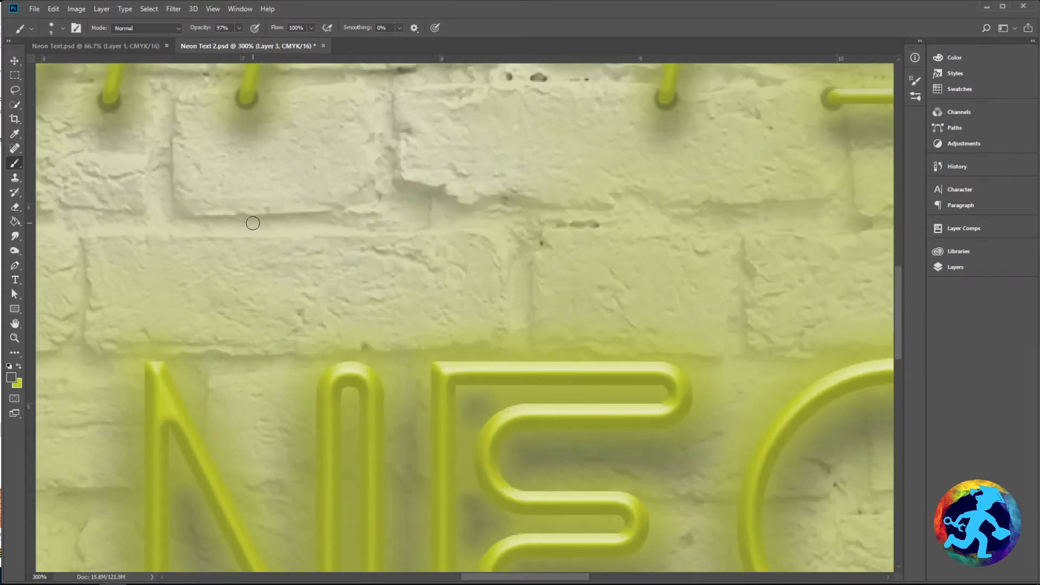
left_click_drag(253, 223, 362, 272)
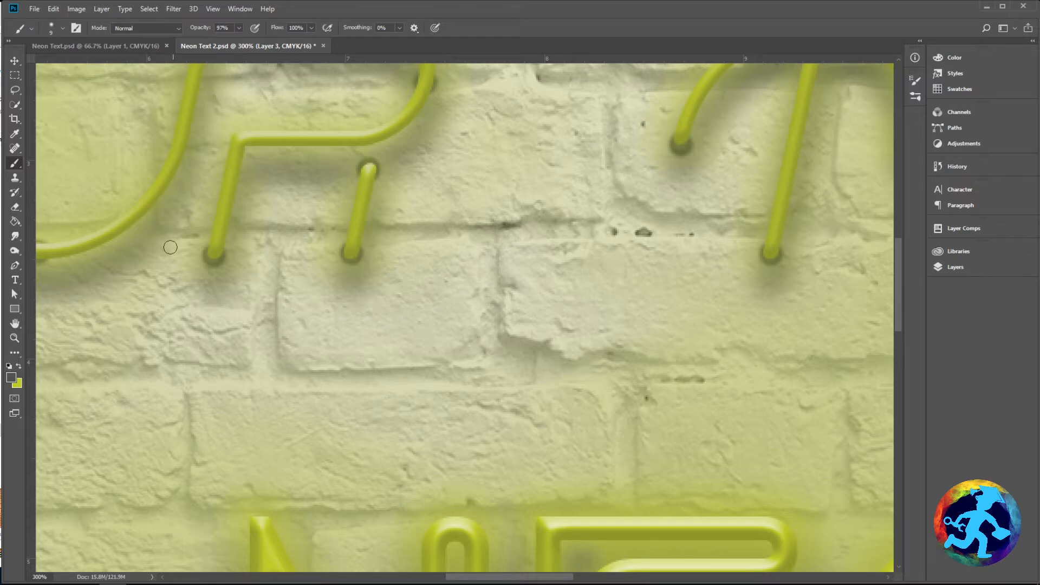
Step: Change the foreground color to the darker gray 2e2e2e
left_click(13, 379)
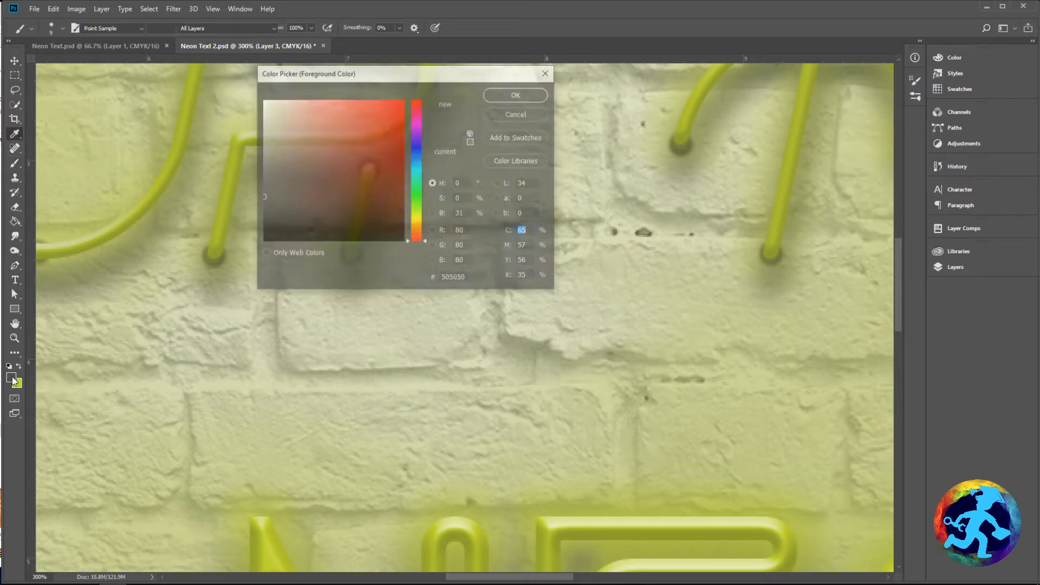
left_click_drag(262, 199, 264, 222)
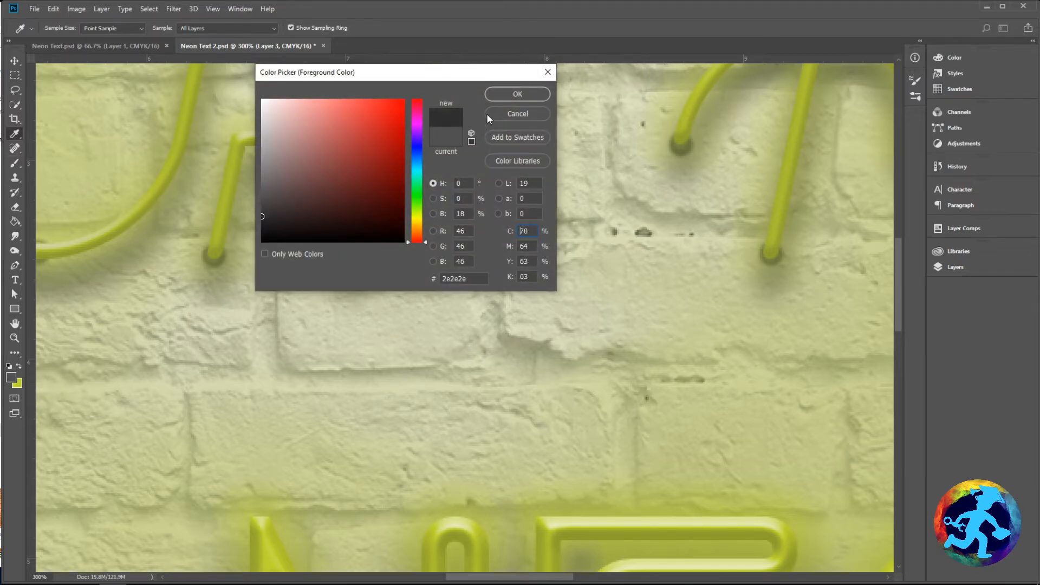
left_click(514, 97)
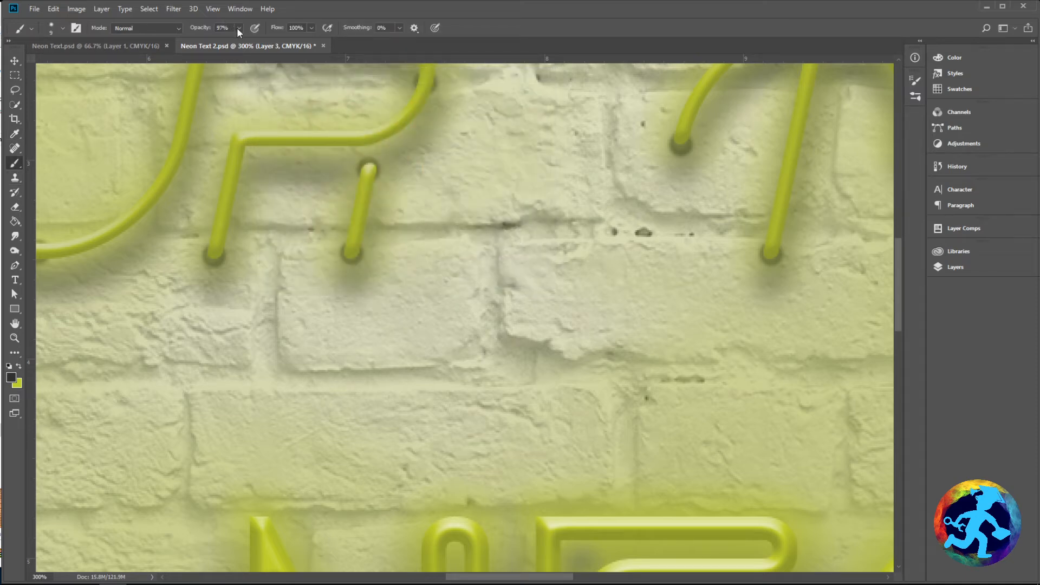
Step: Lower the brush opacity to 27%
left_click(237, 28)
left_click(331, 20)
left_click(238, 27)
left_click_drag(242, 44, 234, 44)
Step: Dab the faint darker gray over the mounting spots on the R, U, O and Y in YOUR
left_click(350, 255)
mouse_move(235, 308)
left_mouse_down()
mouse_move(513, 336)
mouse_move(645, 331)
left_mouse_up()
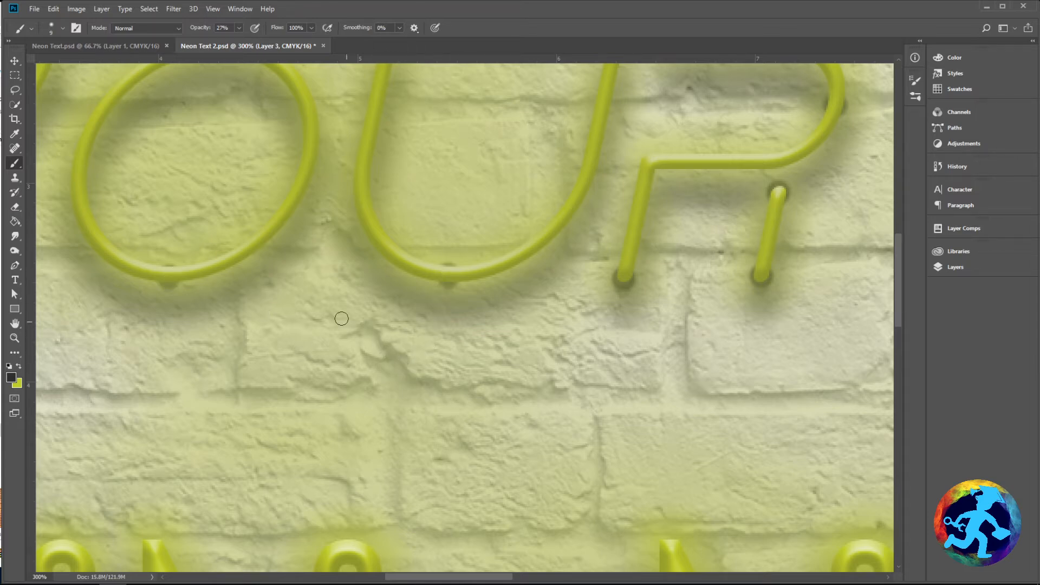
left_click_drag(301, 287, 499, 311)
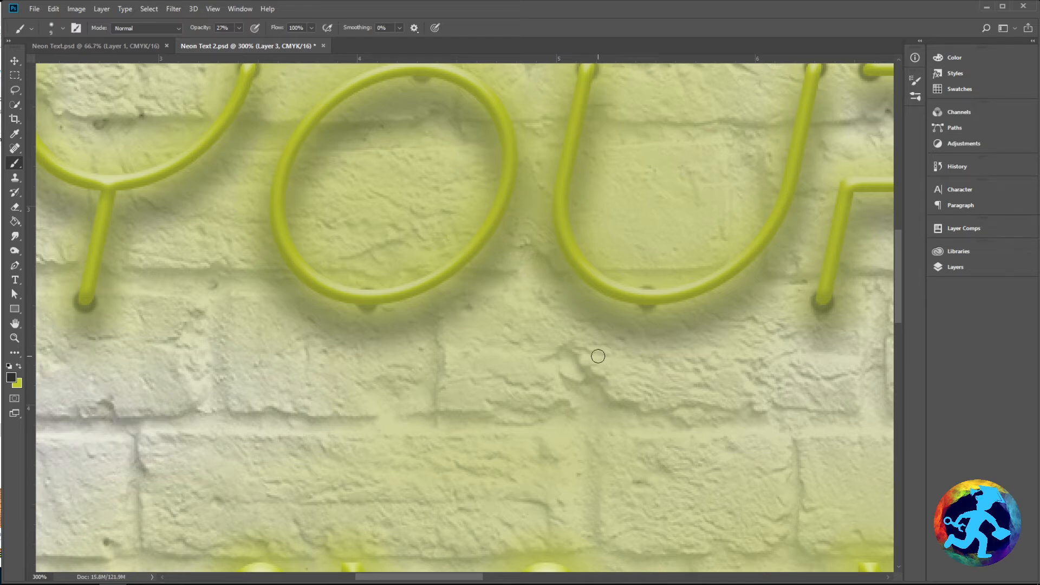
scroll(406, 184, "up", 2)
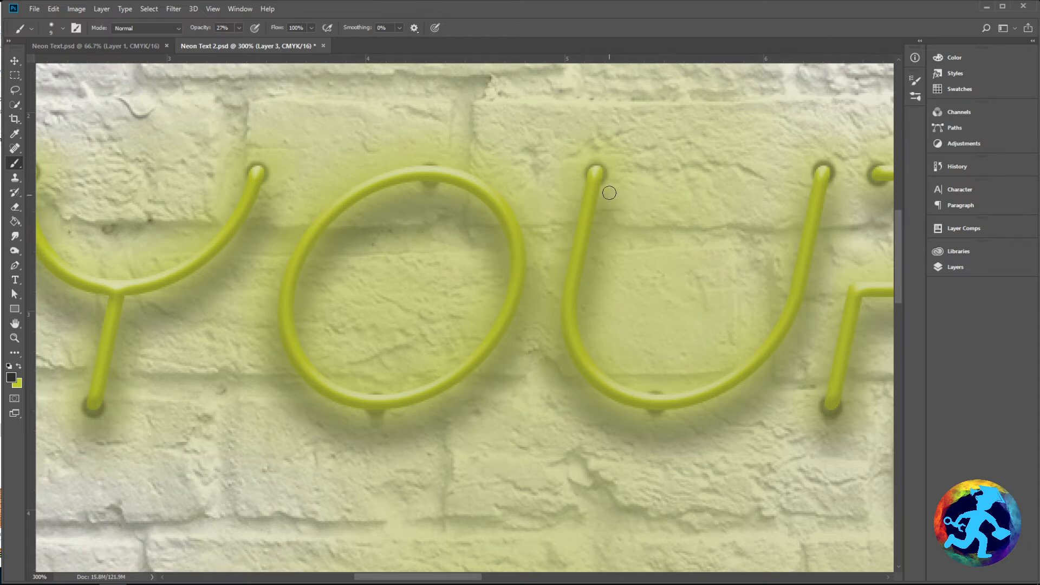
left_click_drag(301, 293, 468, 276)
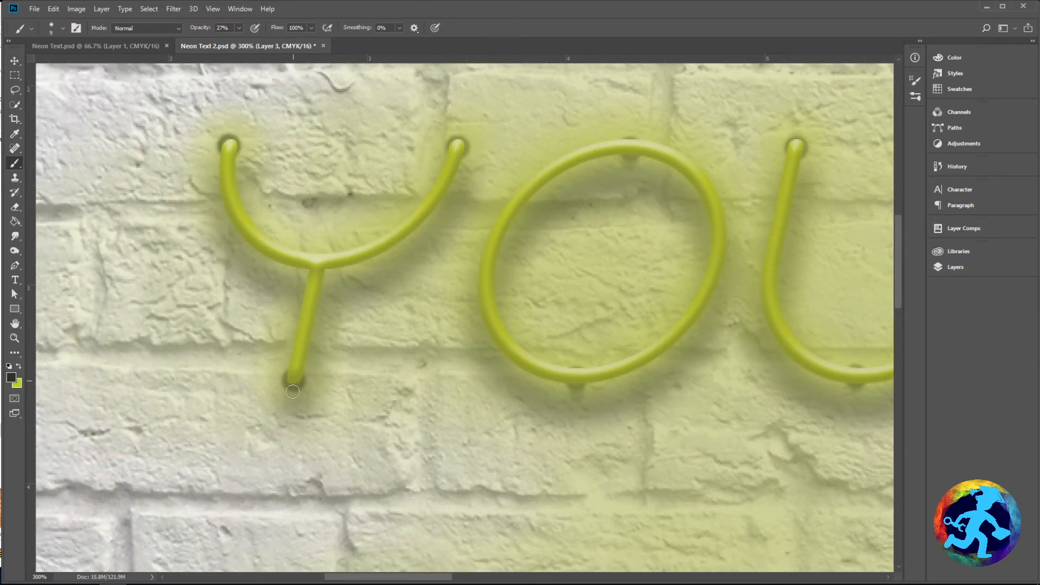
Step: Dab the faint darker gray over the mounting spots on the T, E, X and last T in TEXT
left_click_drag(543, 320, 70, 270)
left_click_drag(855, 322, 577, 316)
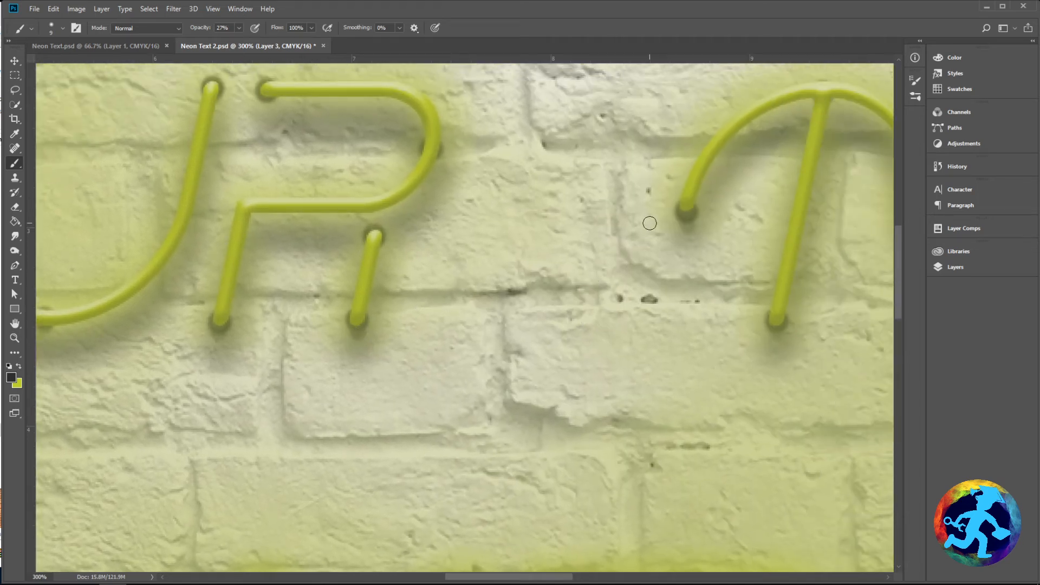
mouse_move(751, 280)
left_mouse_down()
mouse_move(550, 308)
mouse_move(441, 255)
left_mouse_up()
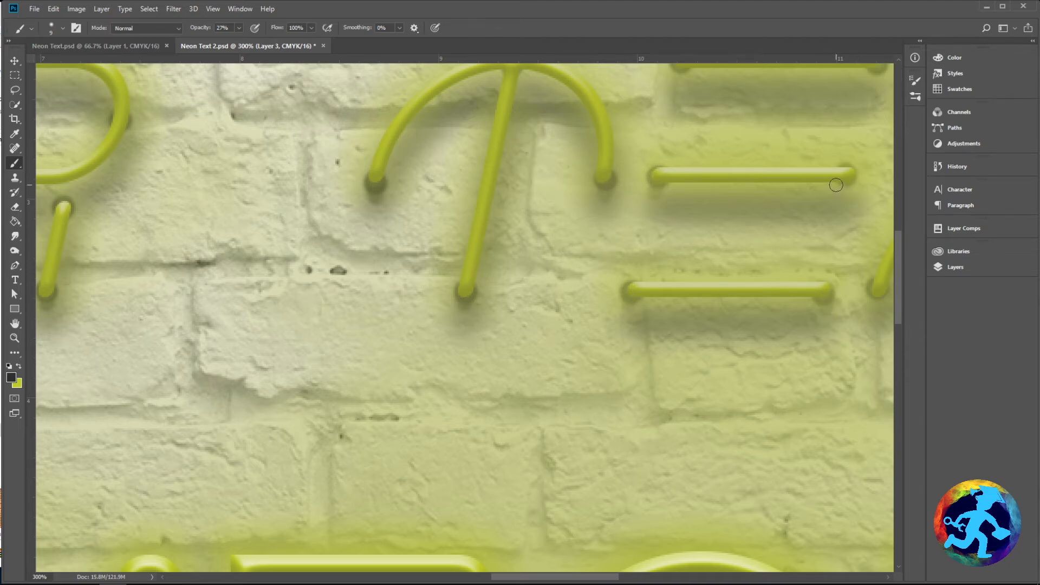
left_click_drag(859, 113, 636, 253)
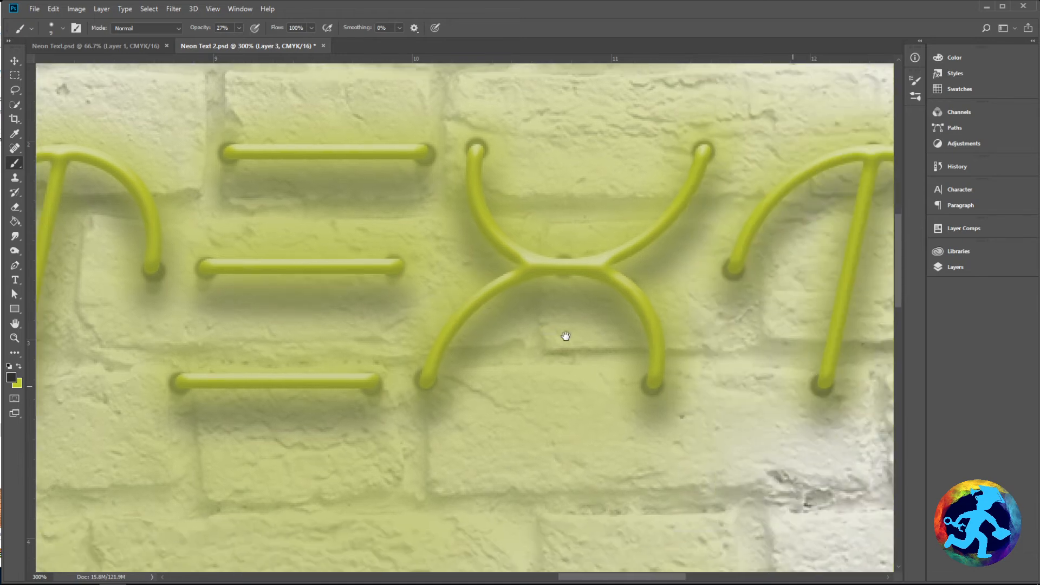
left_click_drag(789, 386, 563, 331)
scroll(698, 335, "right", 5)
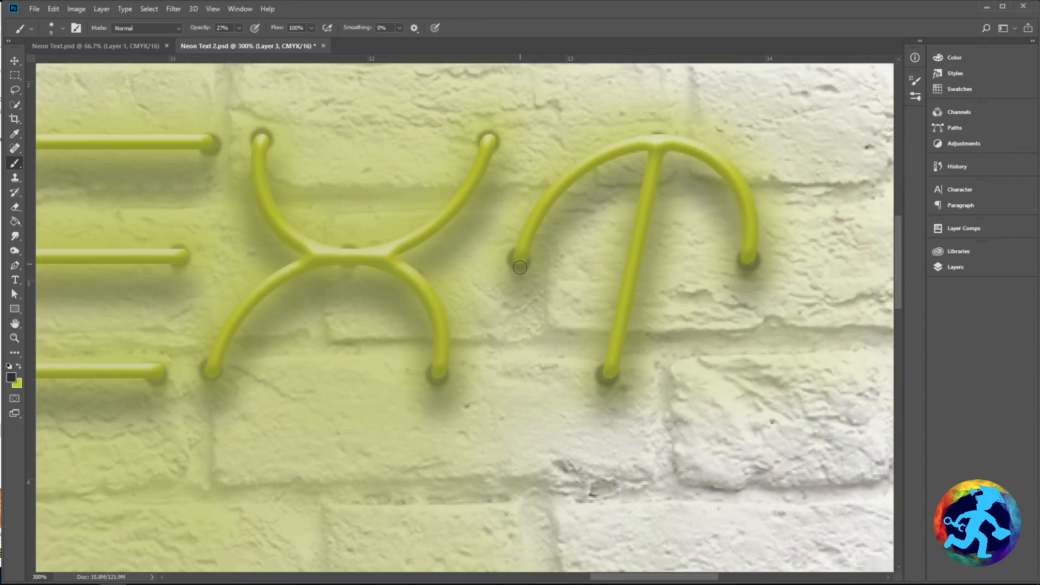
key("ctrl+minus")
key("ctrl+minus")
key("ctrl+minus")
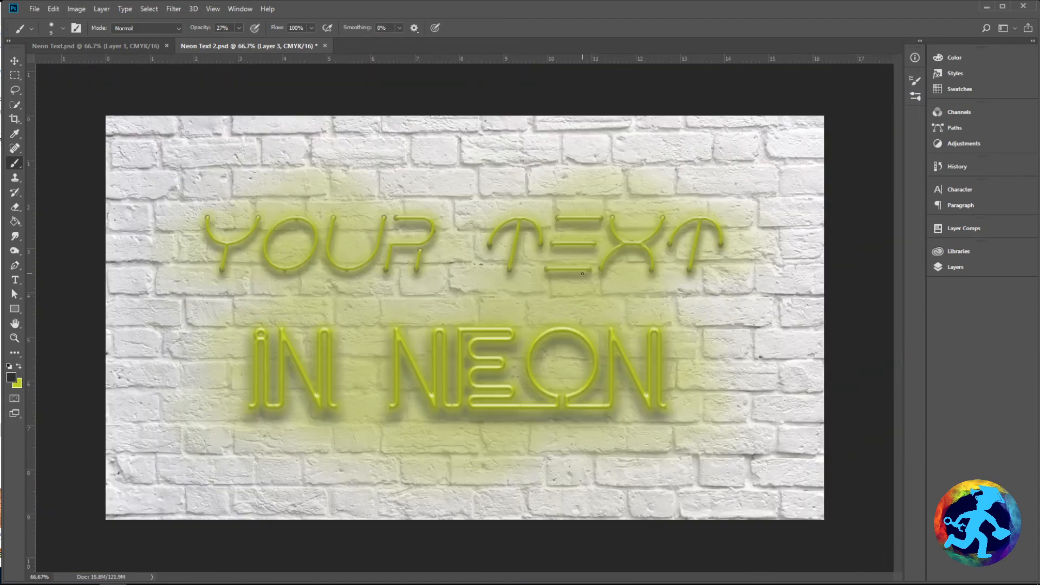